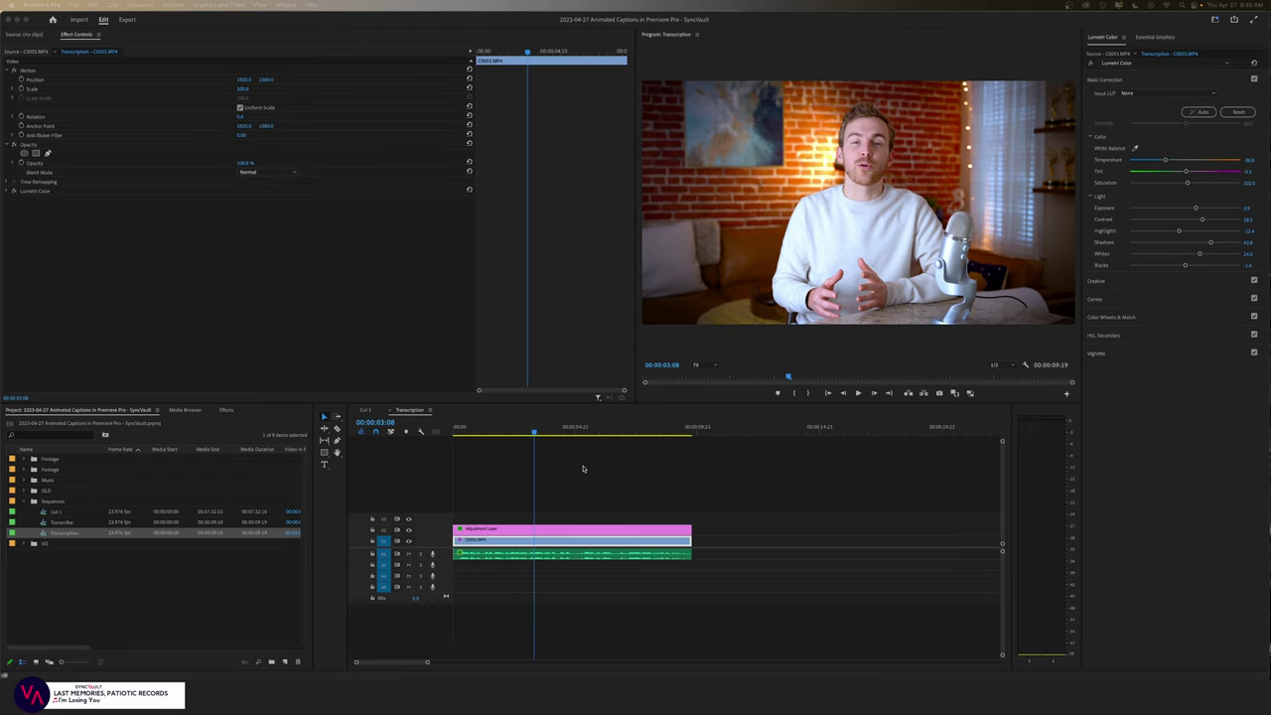
Play back the Transcription sequence from the start to review it.
{"action": "mouse_move", "coordinate": [534, 431]}
{"action": "left_mouse_down"}
{"action": "mouse_move", "coordinate": [461, 430]}
{"action": "mouse_move", "coordinate": [602, 430]}
{"action": "left_mouse_up"}
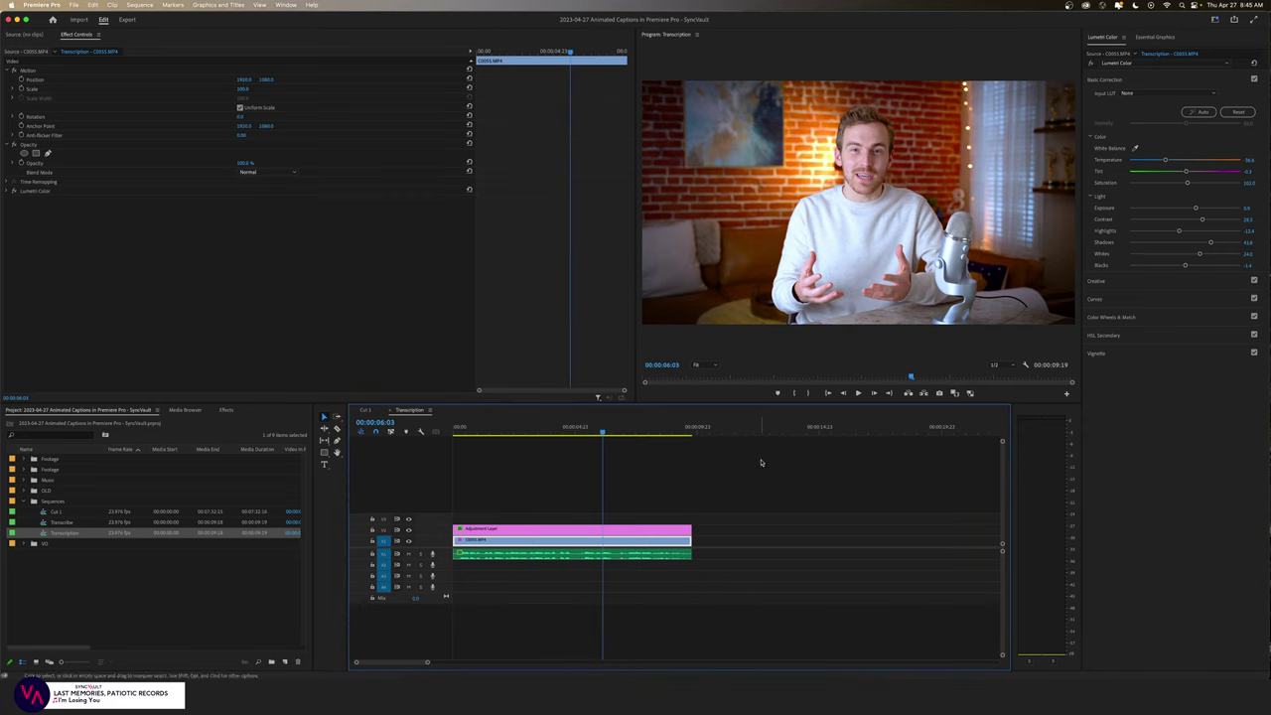
{"action": "key", "text": "Home"}
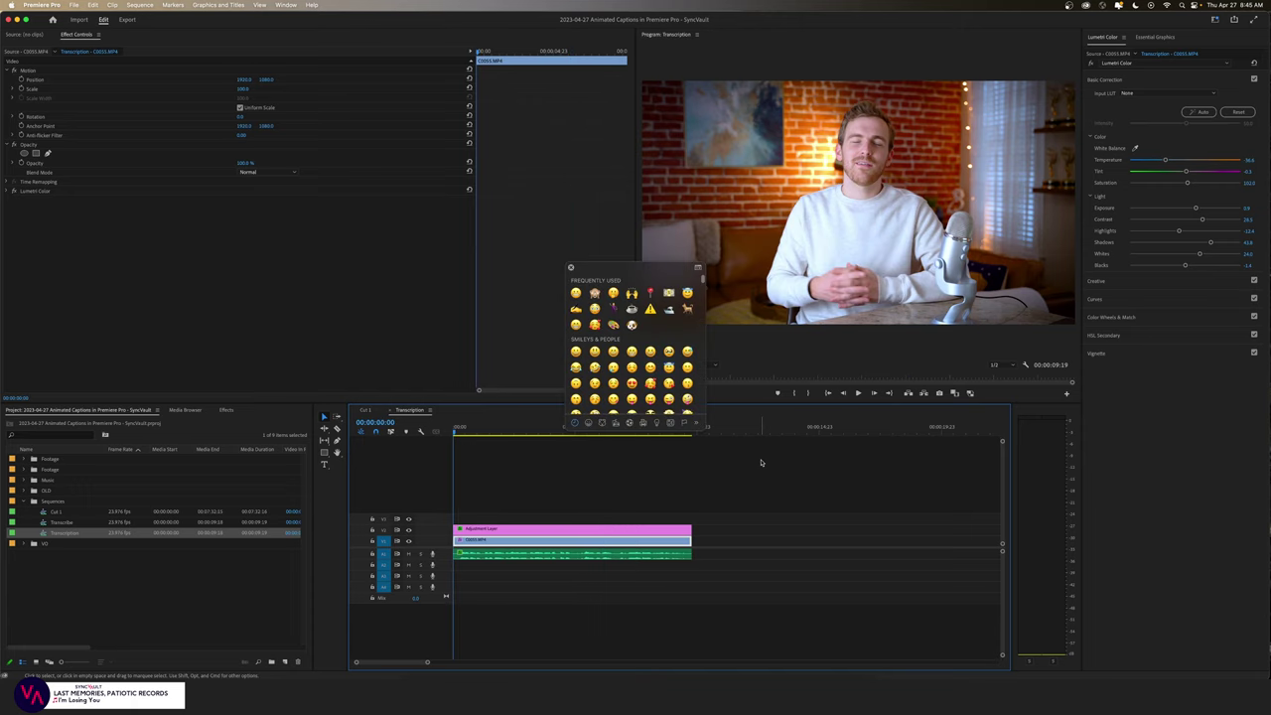
{"action": "key", "text": "Escape"}
{"action": "key", "text": "space"}
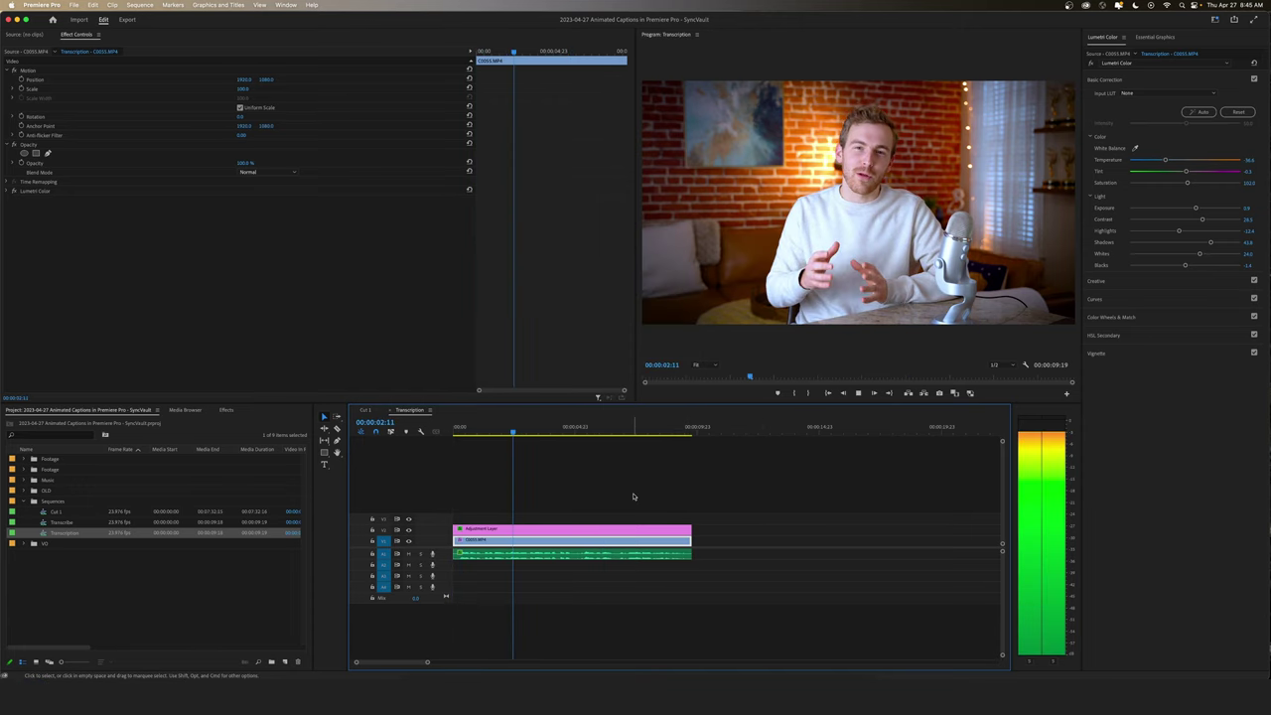
{"action": "key", "text": "space"}
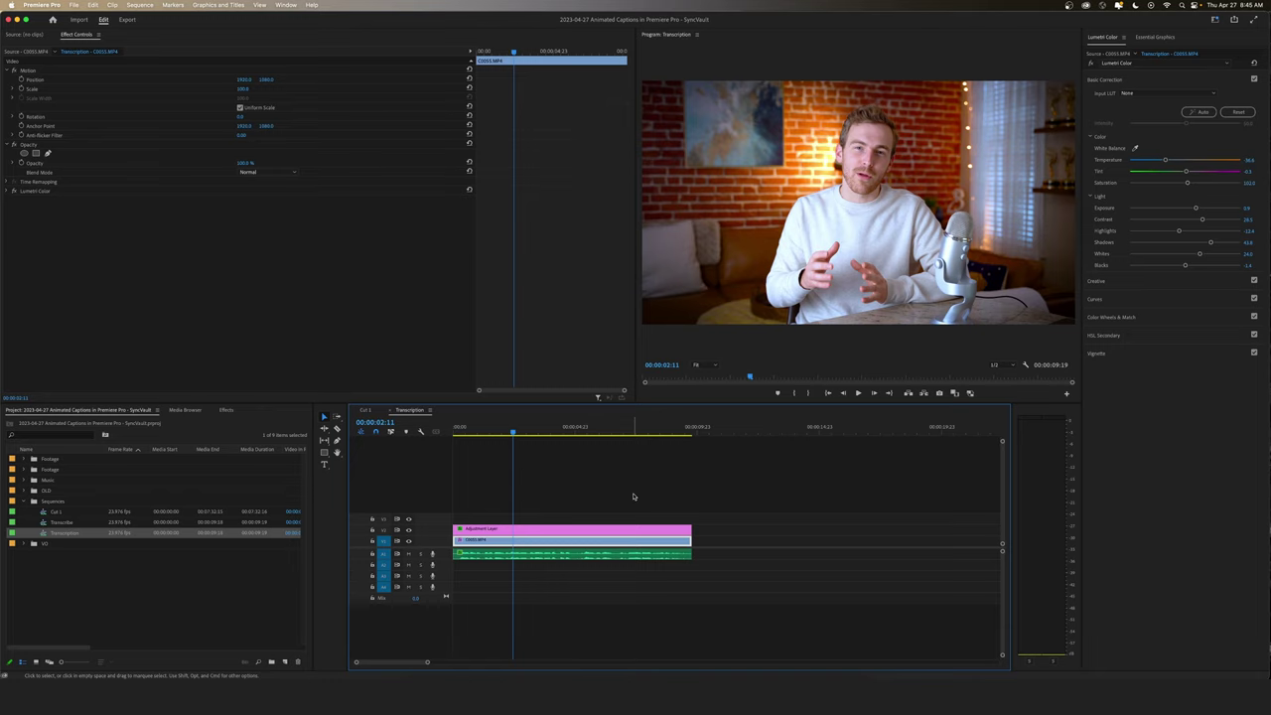
{"action": "left_click_drag", "start_coordinate": [564, 434], "coordinate": [477, 434]}
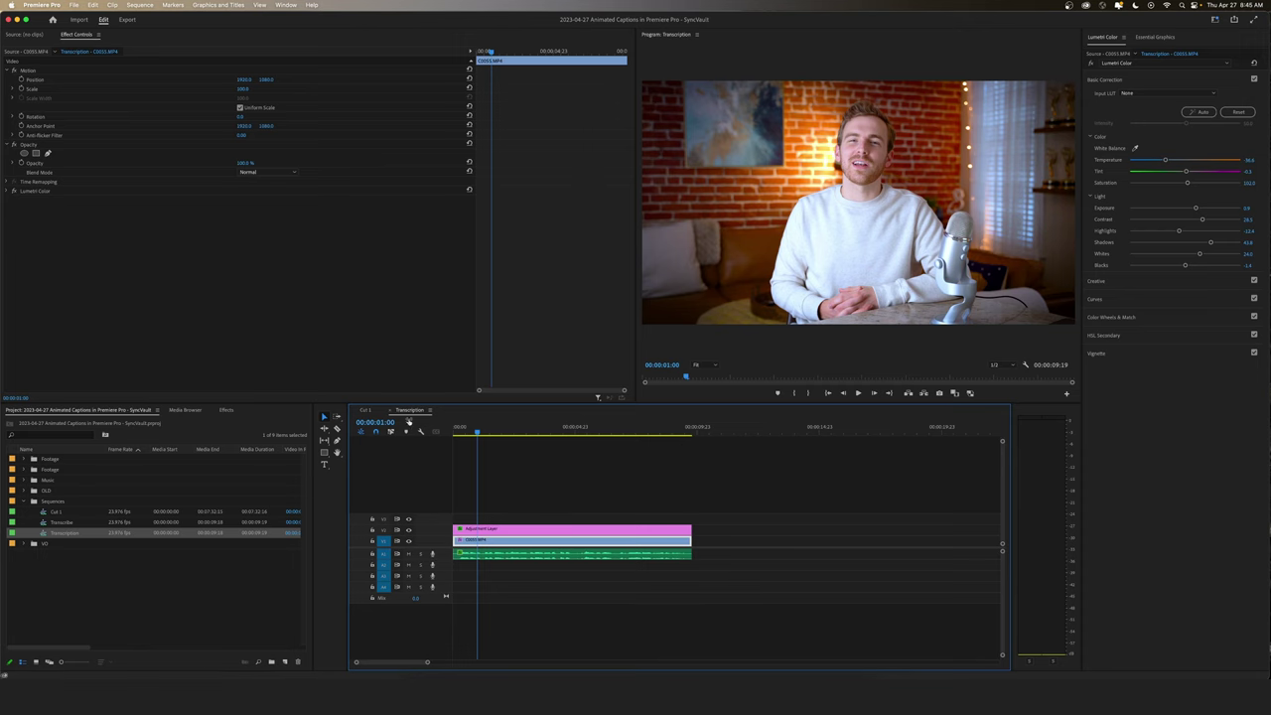
{"action": "left_click", "coordinate": [454, 430]}
{"action": "key", "text": "space"}
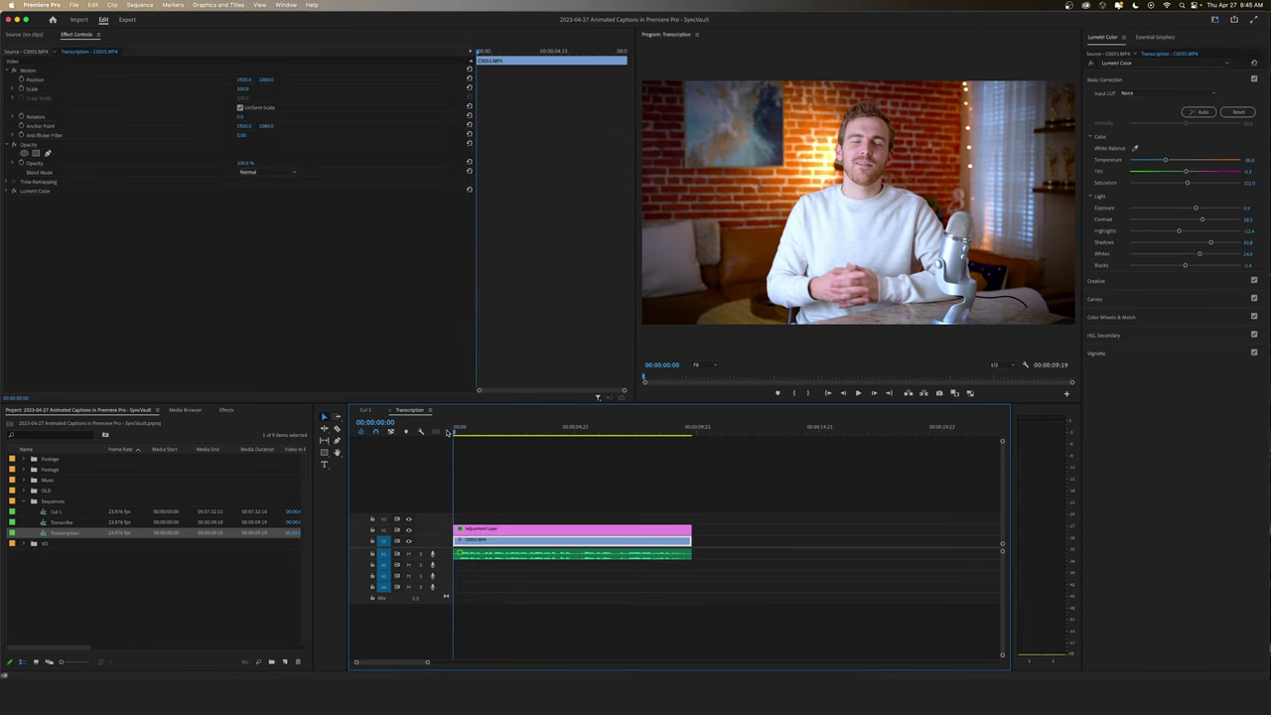
Start an English auto-transcription of the sequence.
{"action": "left_click", "coordinate": [143, 5]}
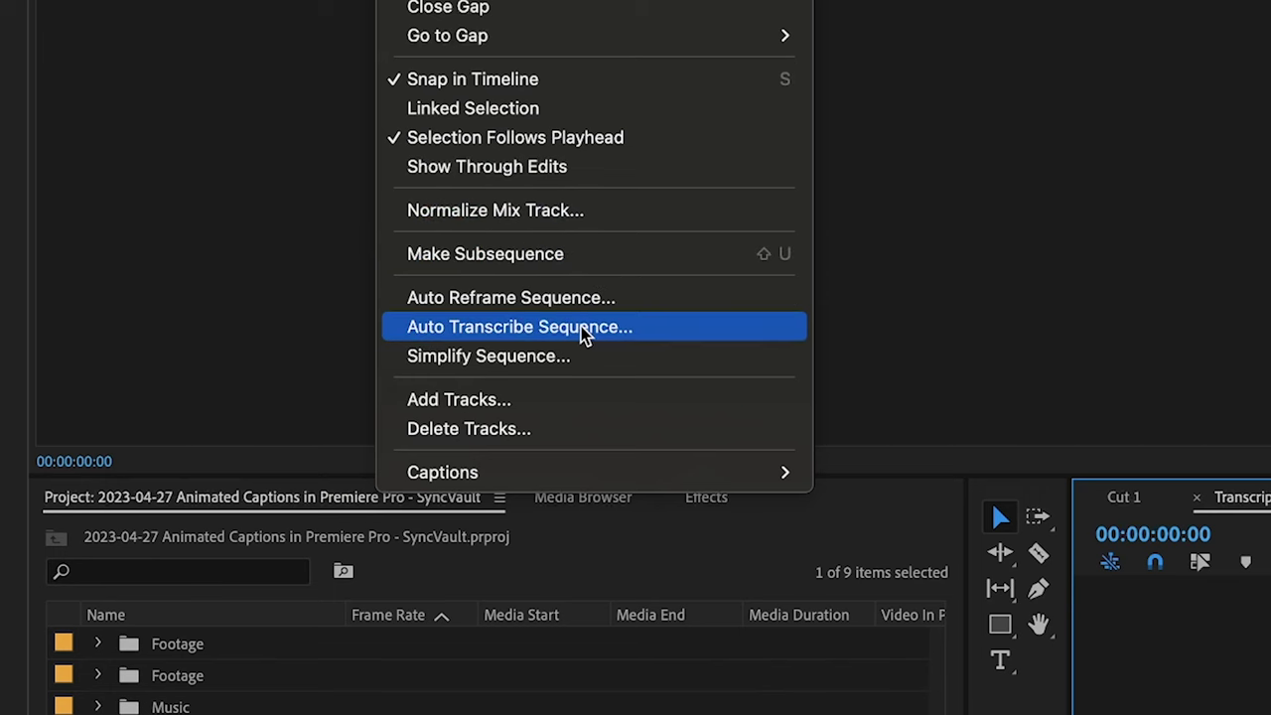
{"action": "left_click", "coordinate": [586, 333]}
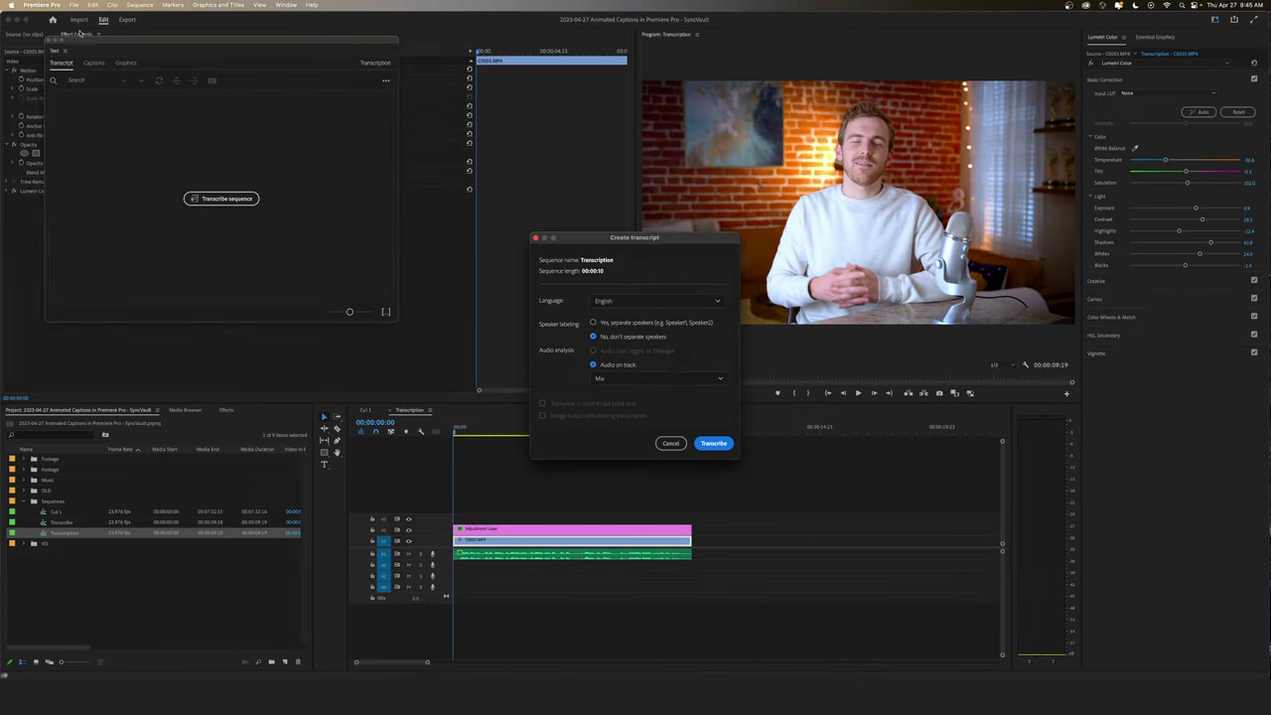
{"action": "left_click", "coordinate": [654, 305]}
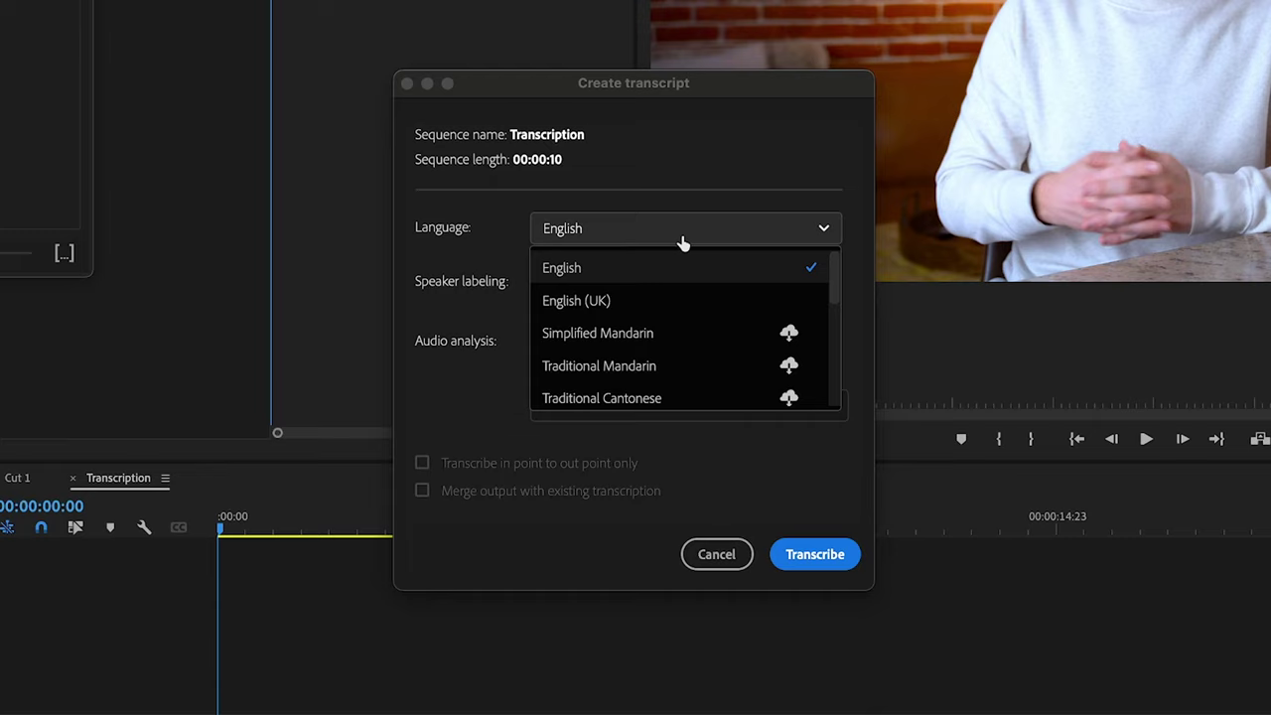
{"action": "left_click", "coordinate": [722, 223]}
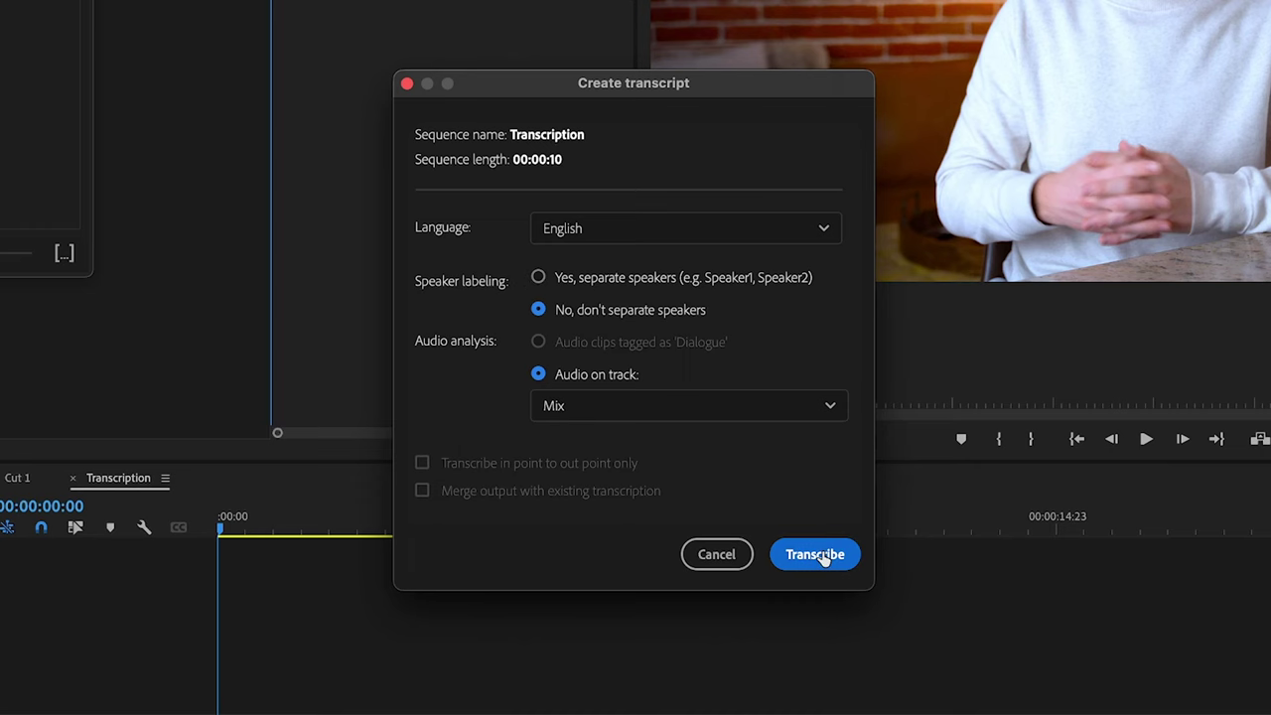
{"action": "left_click", "coordinate": [815, 554]}
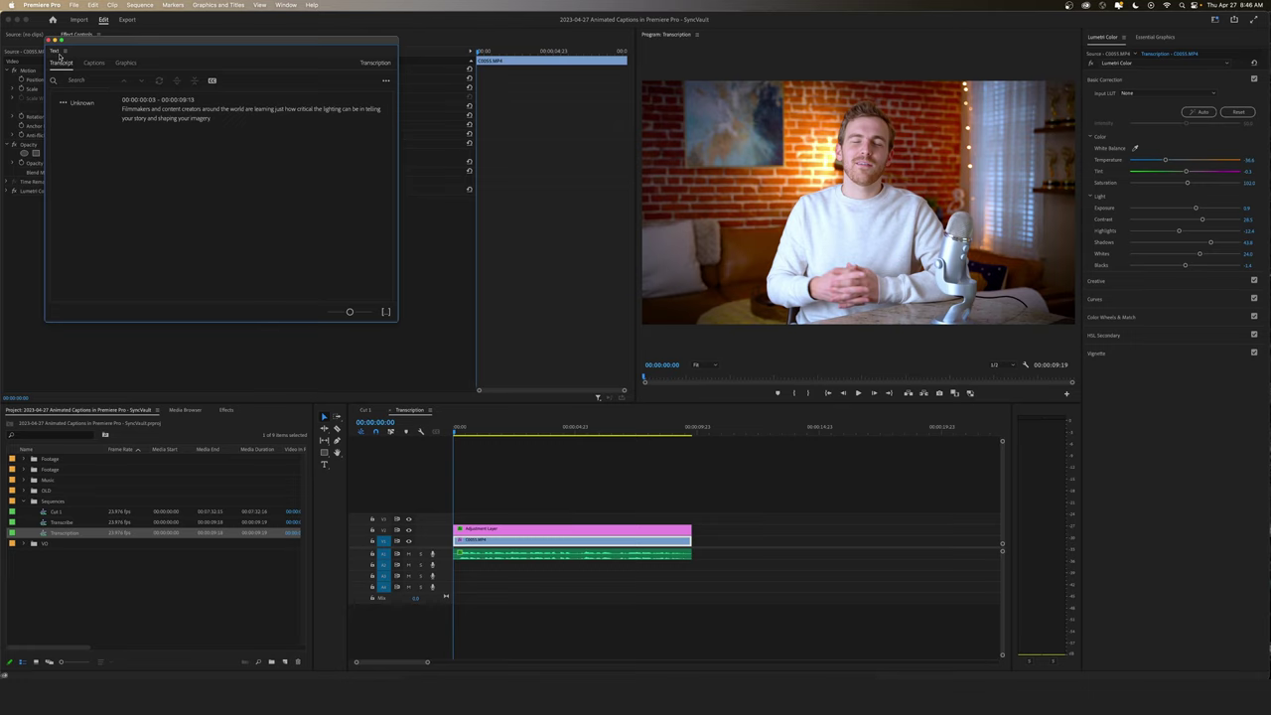
Dock the transcript panel and play through the transcribed passage.
{"action": "mouse_move", "coordinate": [59, 55]}
{"action": "left_mouse_down"}
{"action": "mouse_move", "coordinate": [118, 38]}
{"action": "mouse_move", "coordinate": [89, 44]}
{"action": "left_mouse_up"}
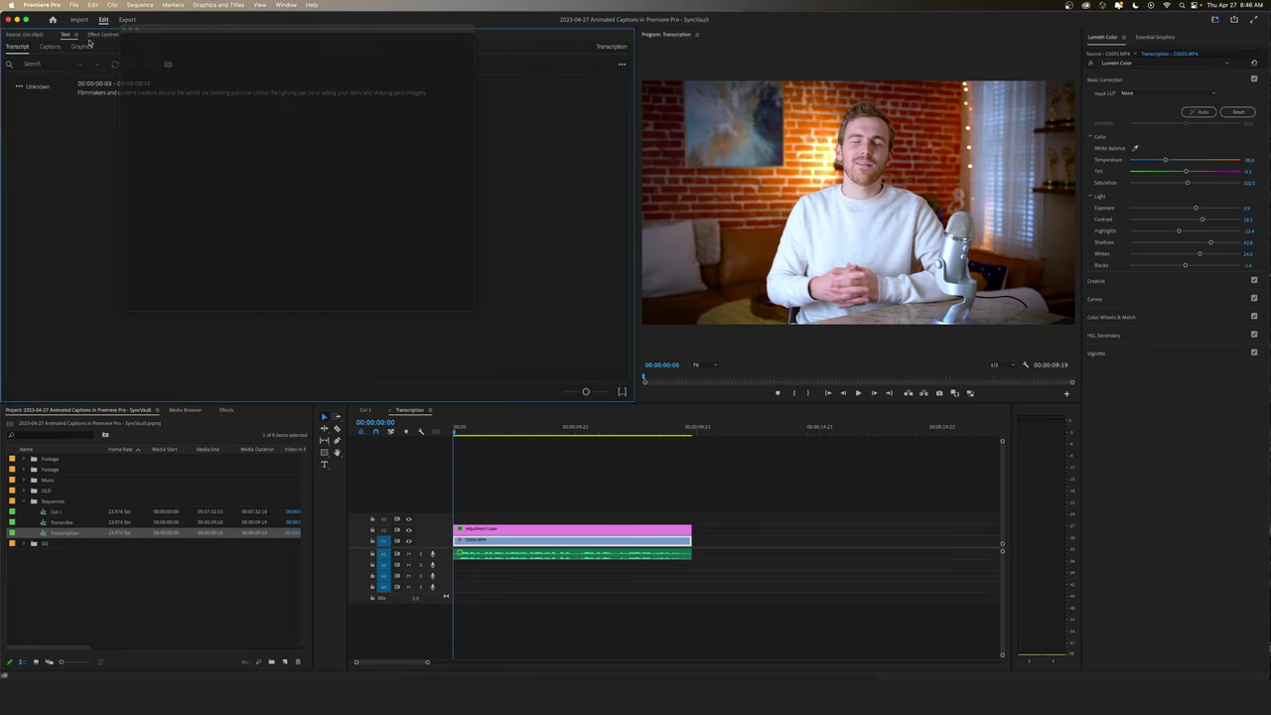
{"action": "left_click", "coordinate": [476, 474]}
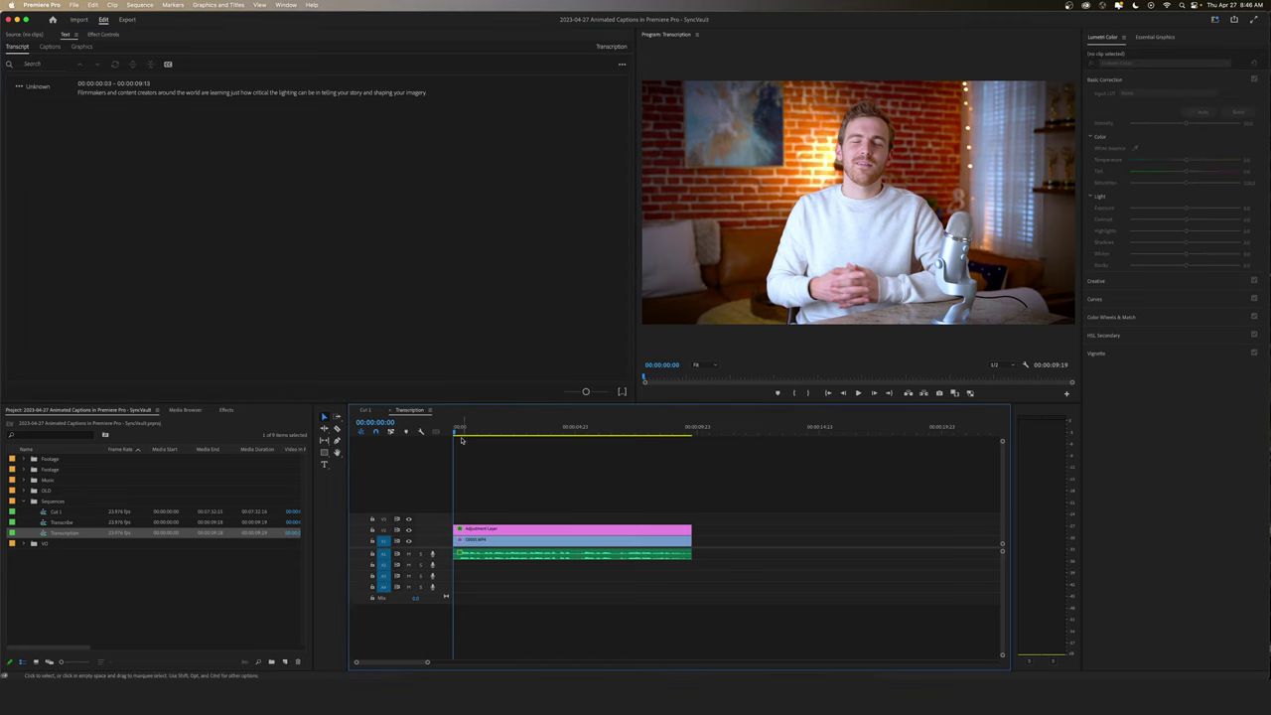
{"action": "left_click", "coordinate": [502, 429]}
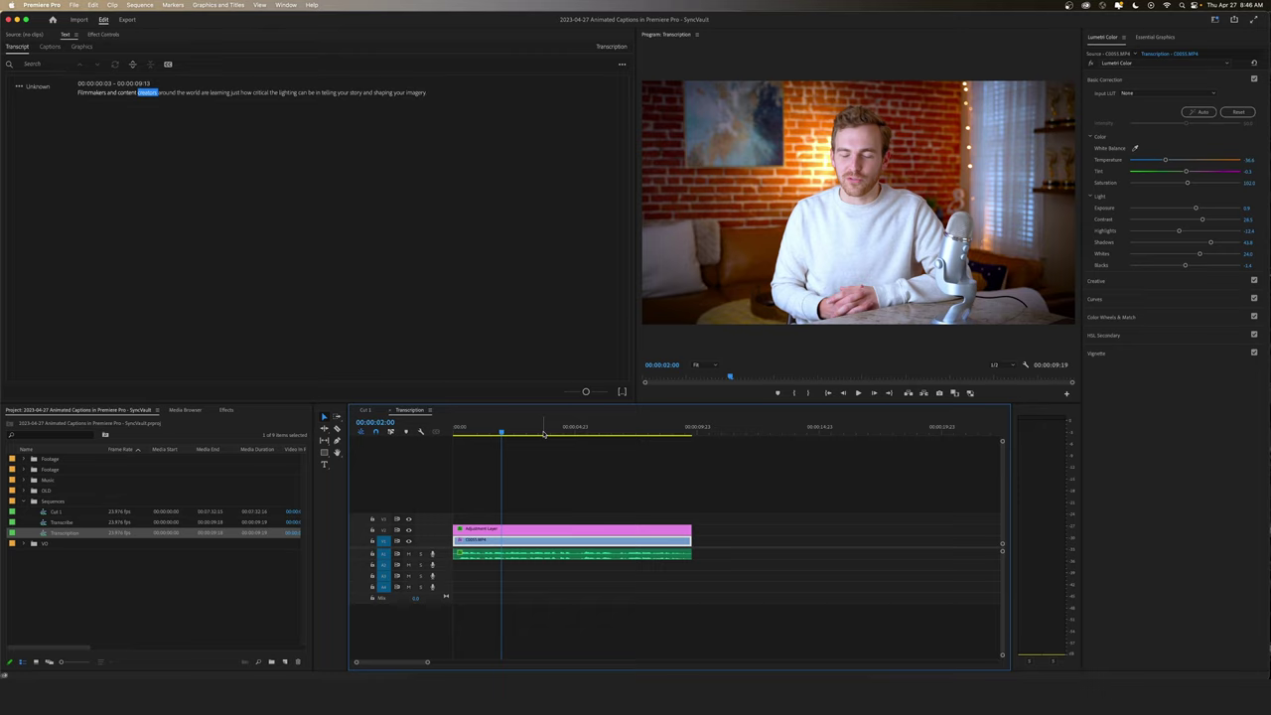
{"action": "left_click", "coordinate": [543, 433]}
{"action": "left_click", "coordinate": [621, 434]}
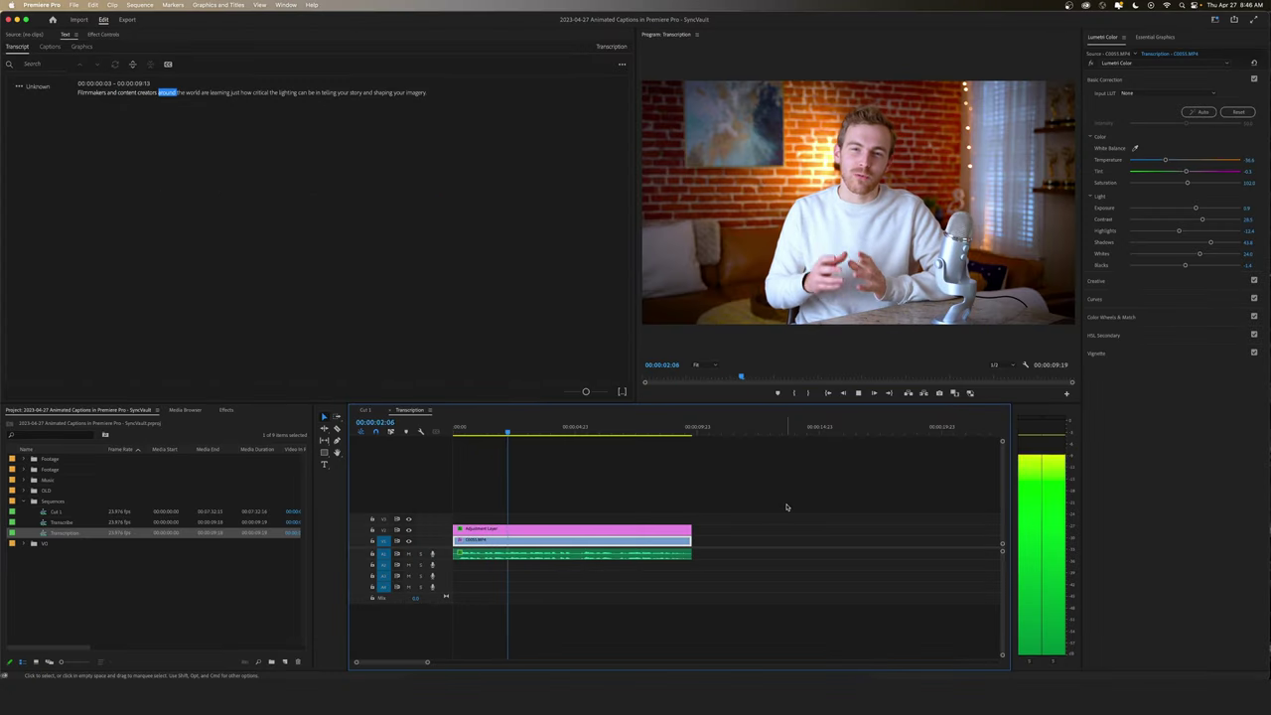
{"action": "key", "text": "space"}
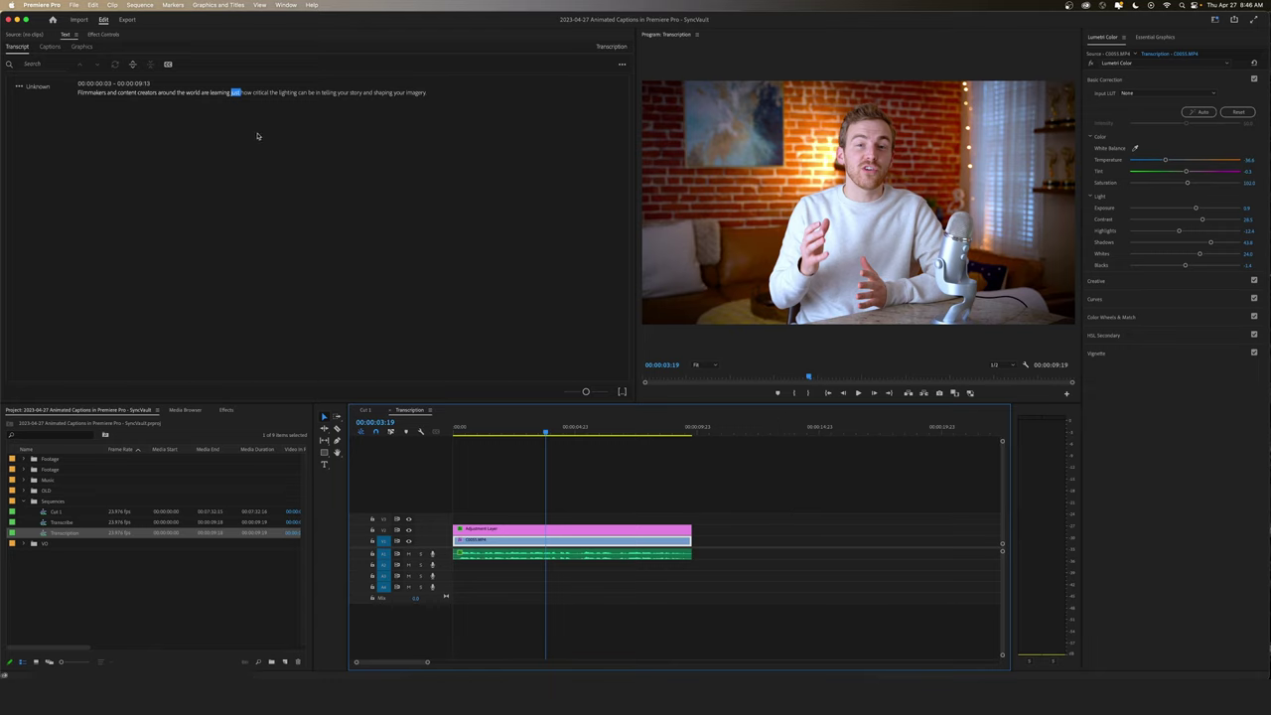
{"action": "key", "text": "space"}
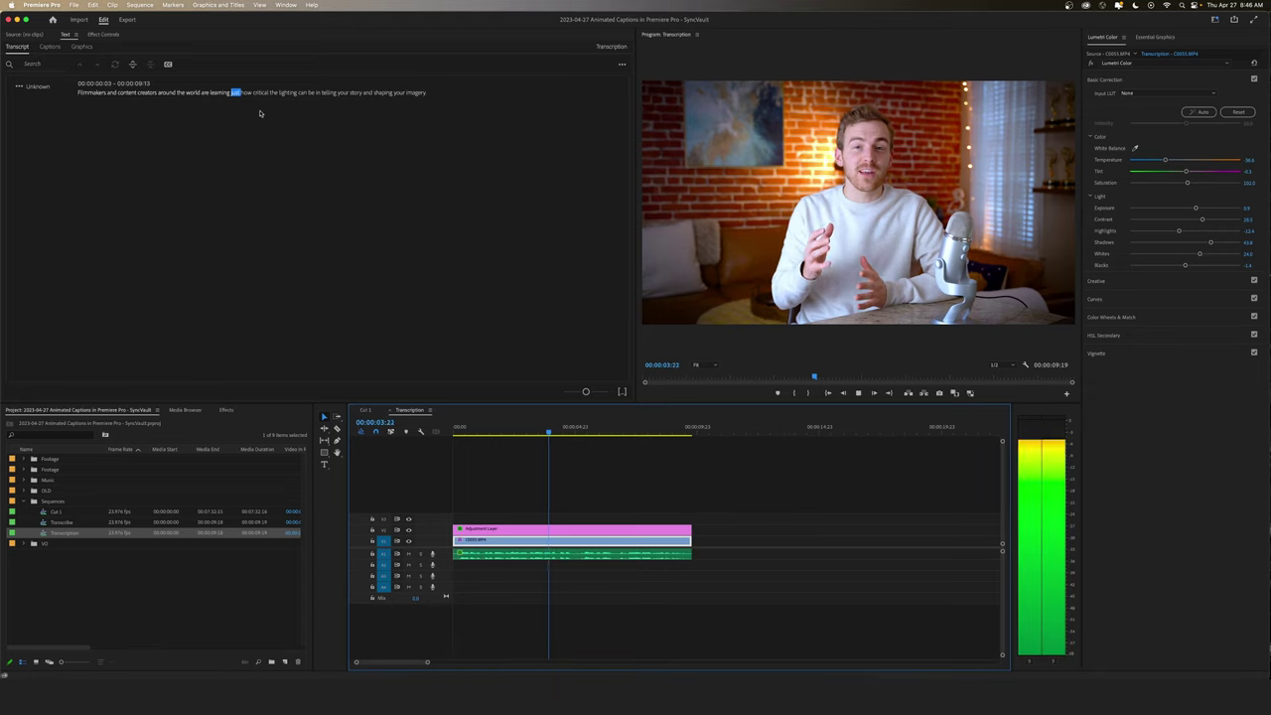
{"action": "key", "text": "space"}
Correct the word 'the' to 'that' so it reads 'how critical that lighting'.
{"action": "left_click", "coordinate": [272, 93]}
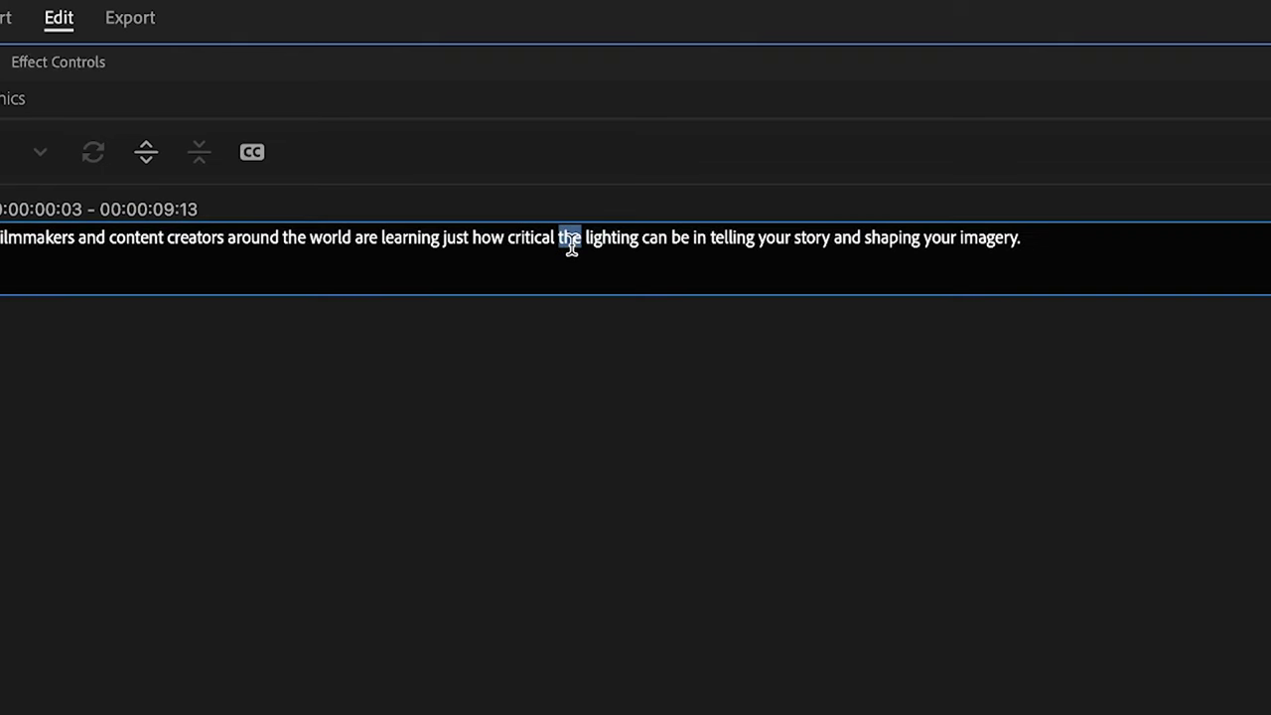
{"action": "type", "text": "that"}
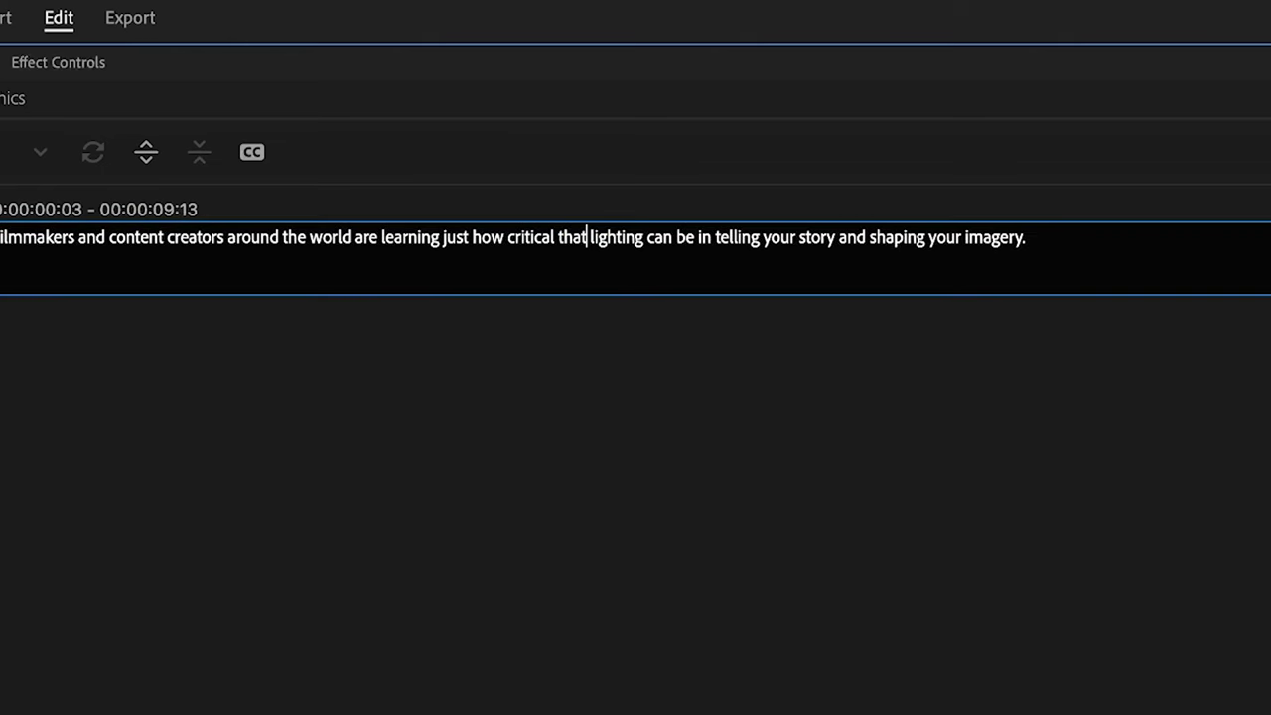
{"action": "left_click", "coordinate": [585, 464]}
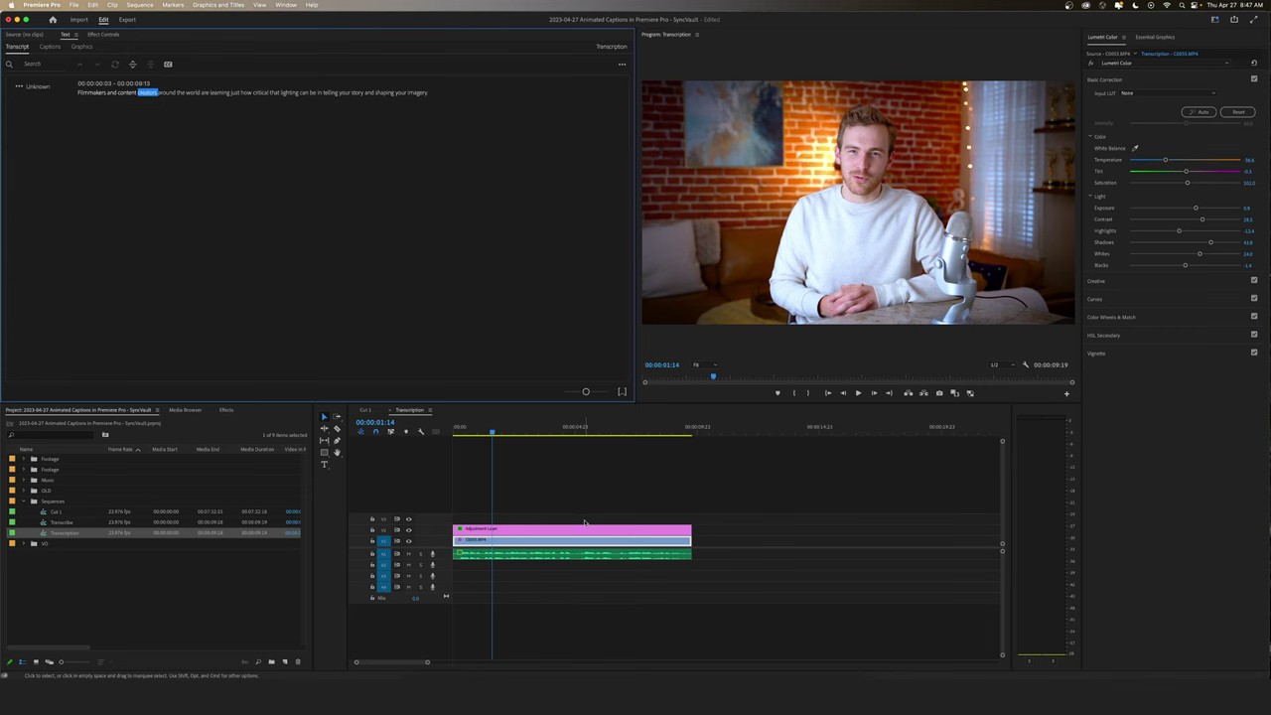
{"action": "left_click", "coordinate": [553, 504]}
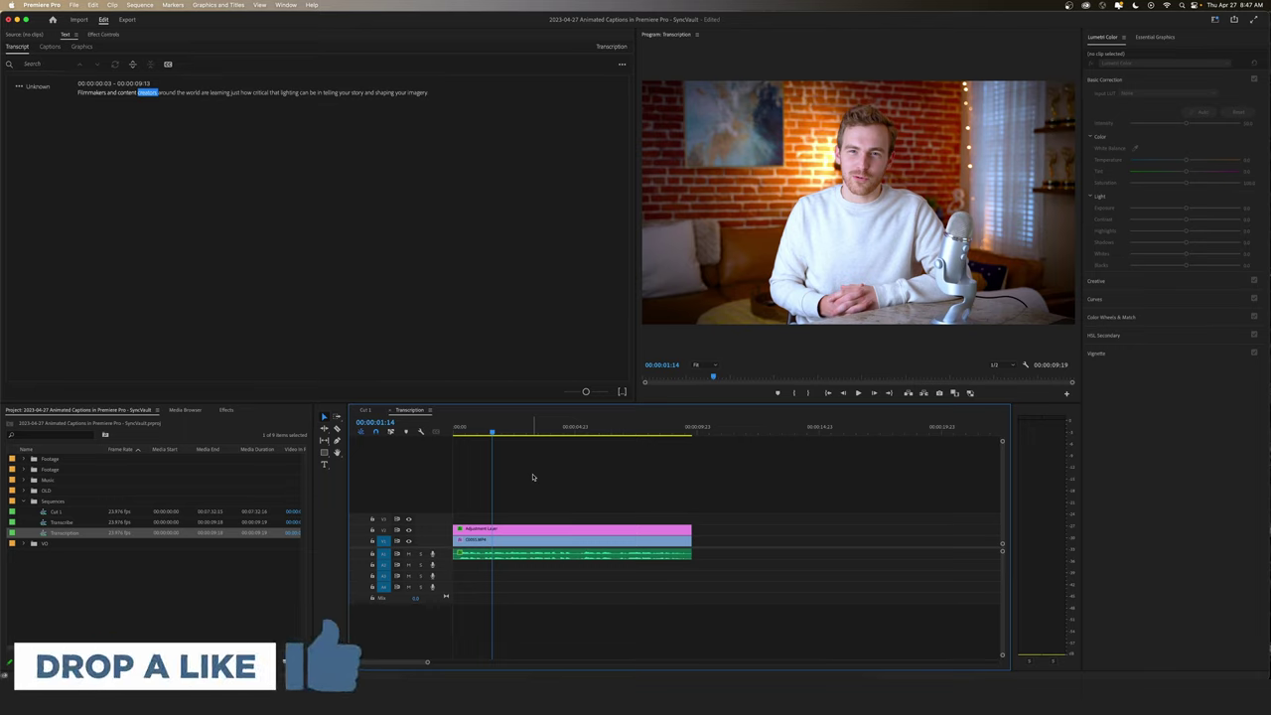
{"action": "left_click", "coordinate": [179, 198]}
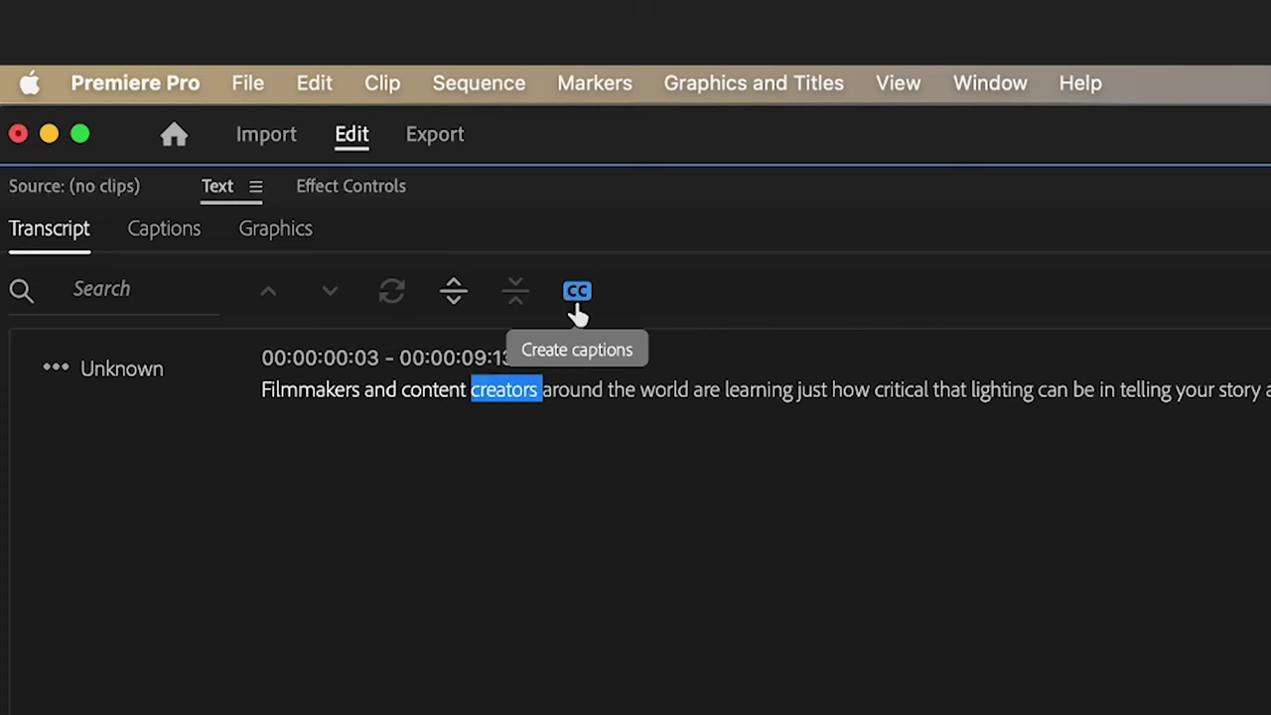
Create Subtitle-format captions with no style and a 24-character maximum length.
{"action": "left_click", "coordinate": [575, 306]}
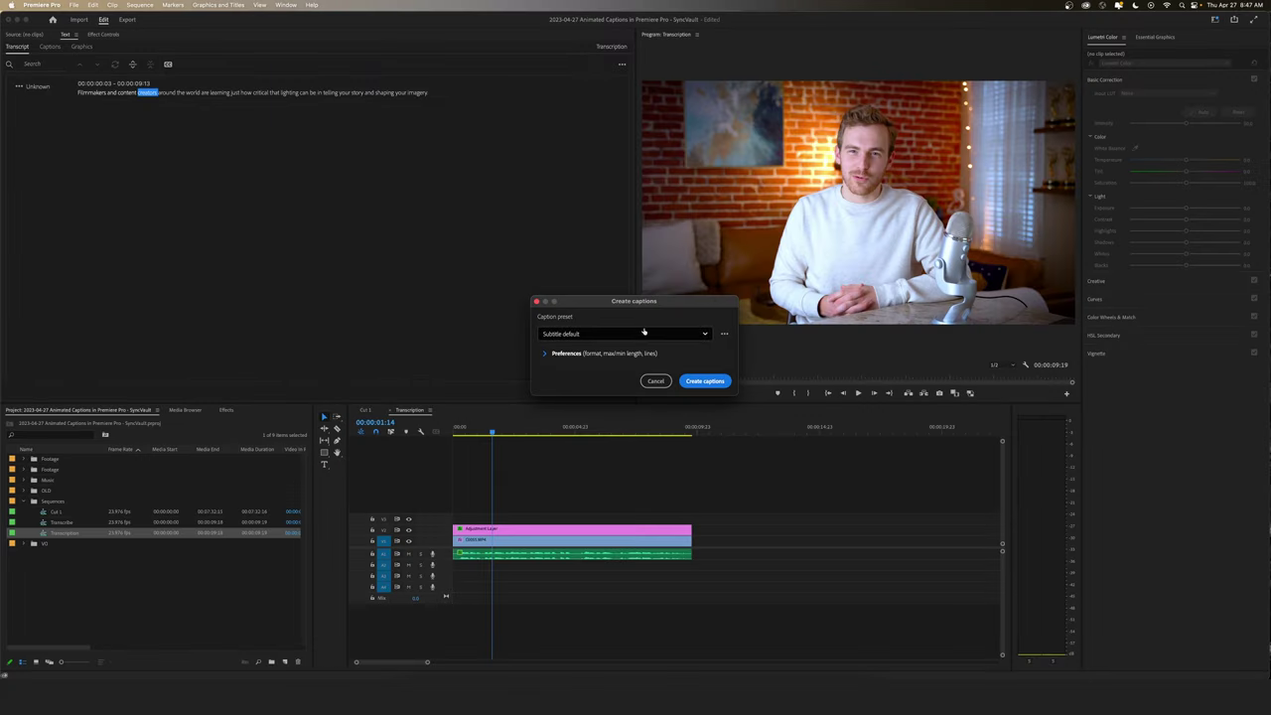
{"action": "left_click", "coordinate": [640, 335]}
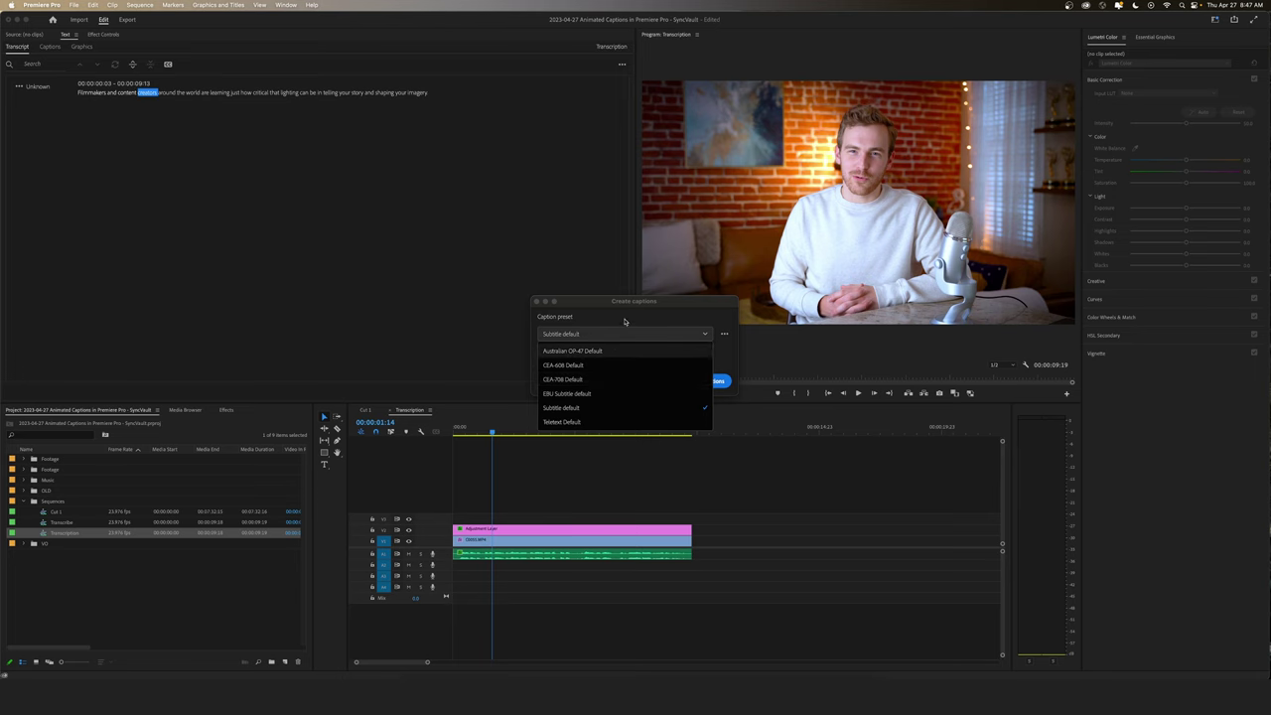
{"action": "left_click", "coordinate": [689, 408]}
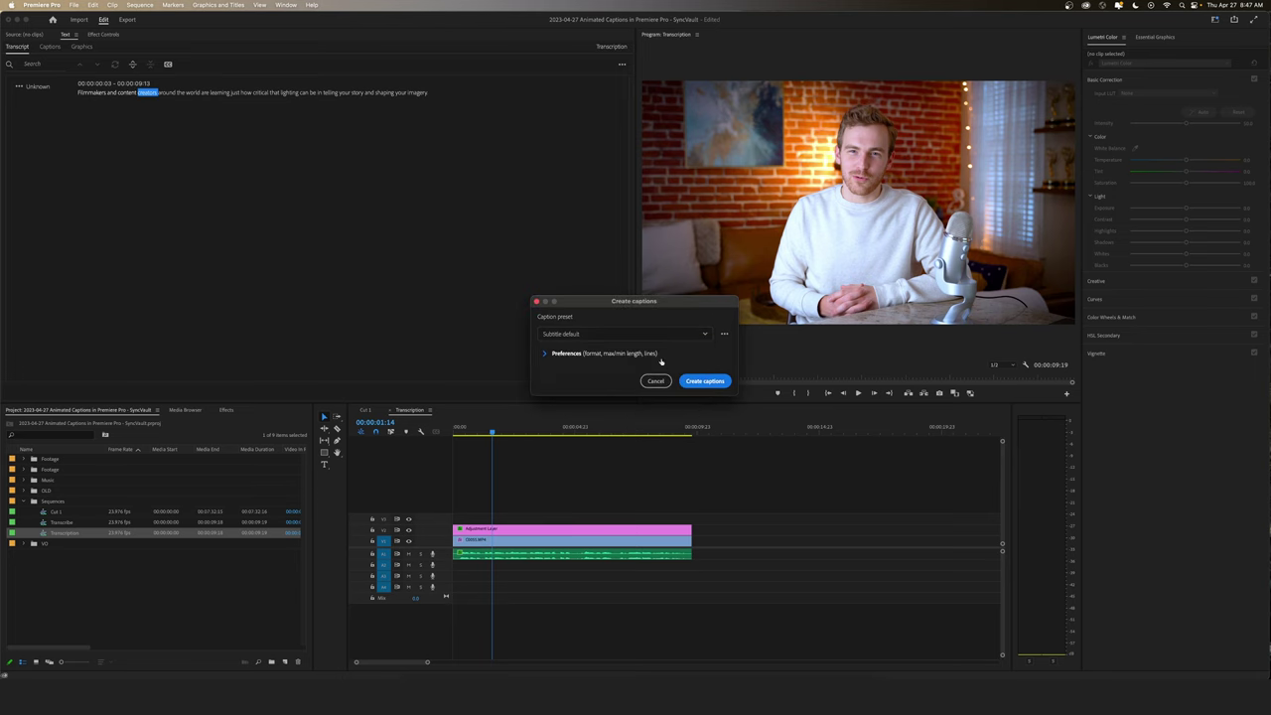
{"action": "left_click", "coordinate": [586, 354]}
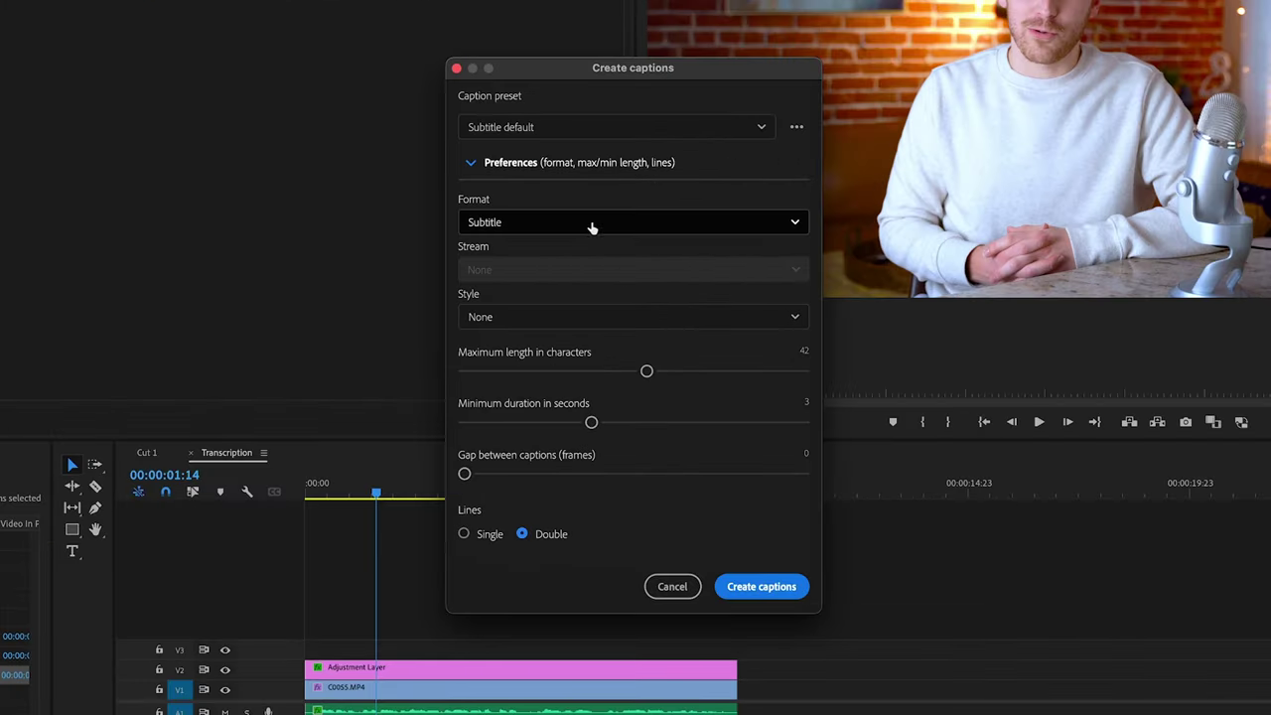
{"action": "left_click", "coordinate": [588, 223]}
{"action": "left_click", "coordinate": [580, 225]}
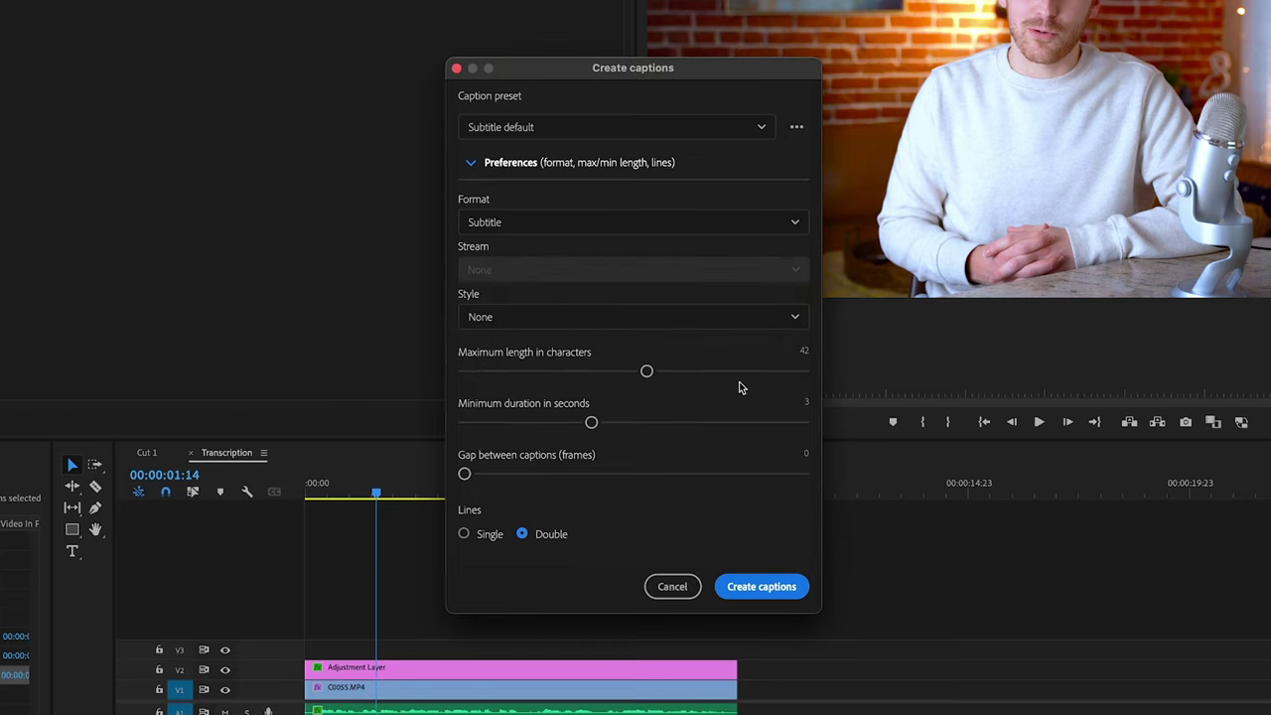
{"action": "left_click", "coordinate": [603, 316]}
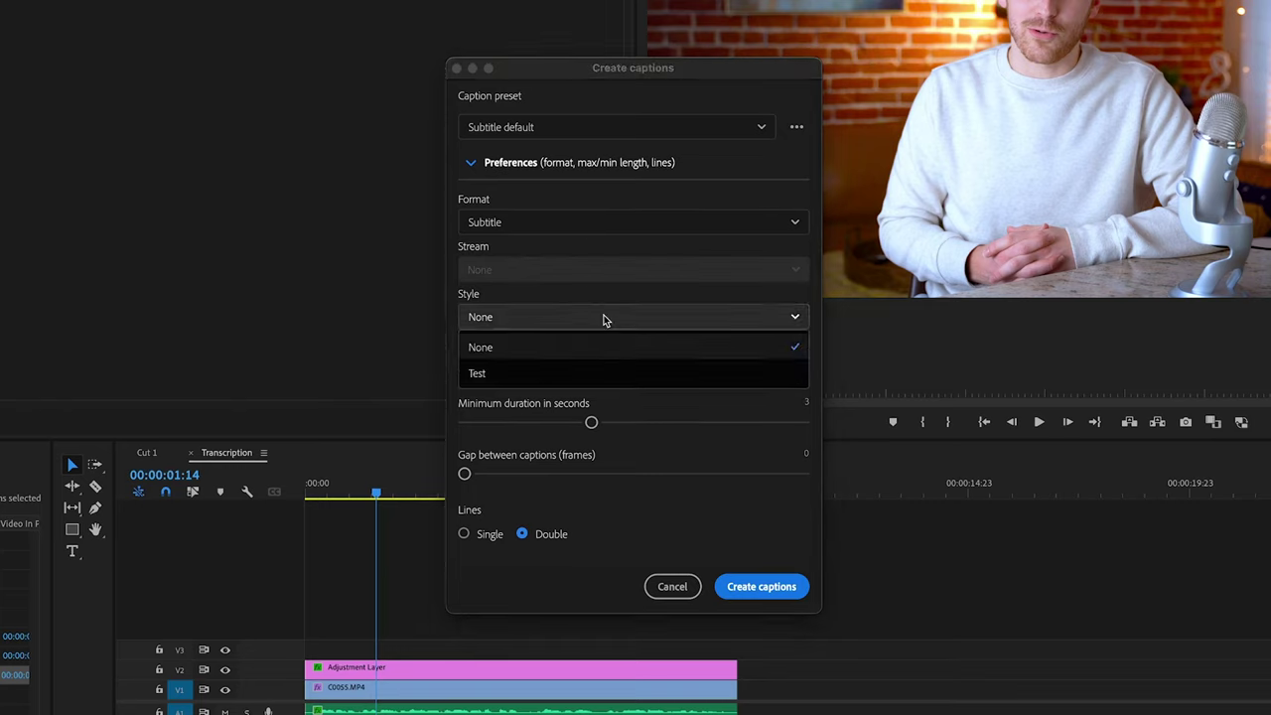
{"action": "left_click", "coordinate": [604, 317]}
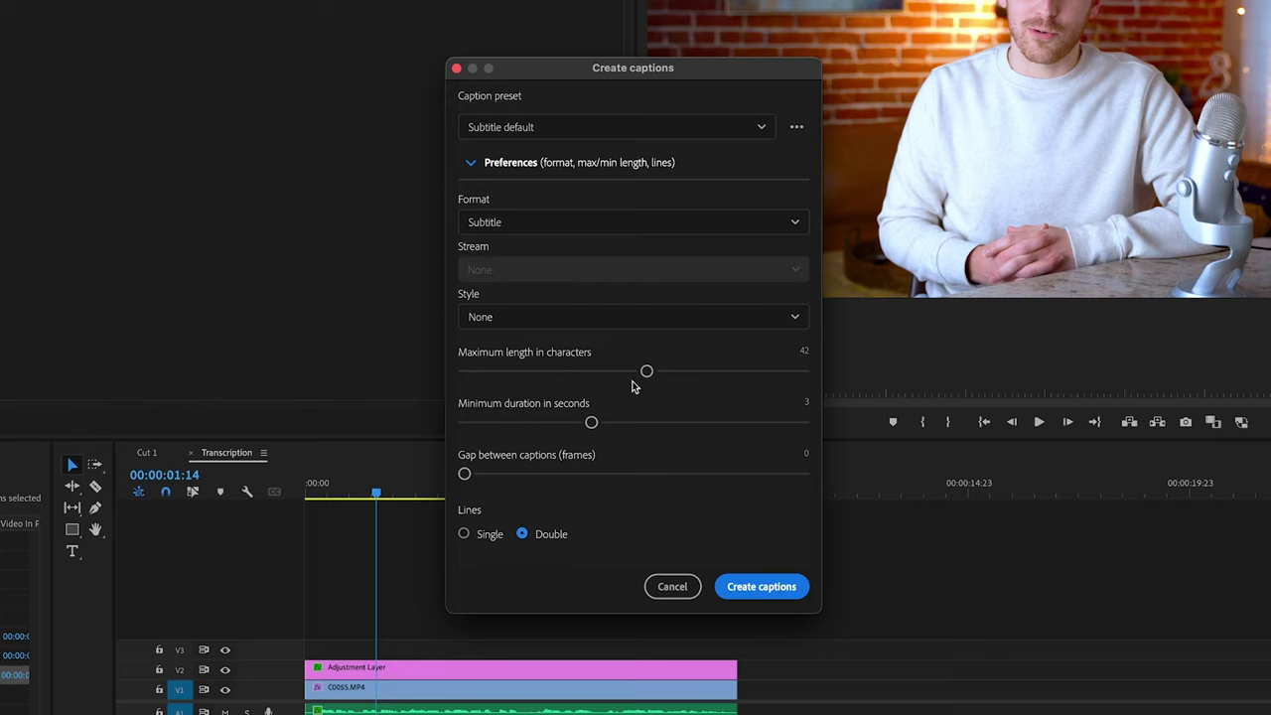
{"action": "left_click_drag", "start_coordinate": [647, 371], "coordinate": [553, 369]}
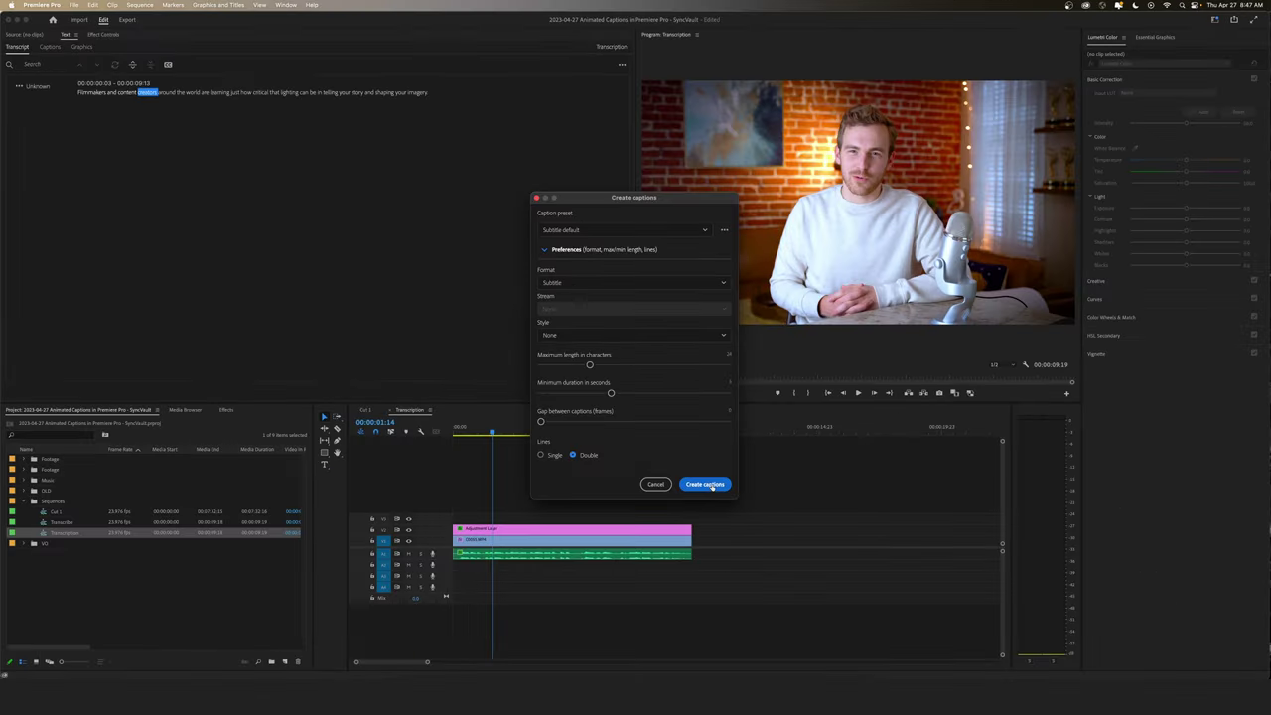
{"action": "left_click", "coordinate": [773, 589]}
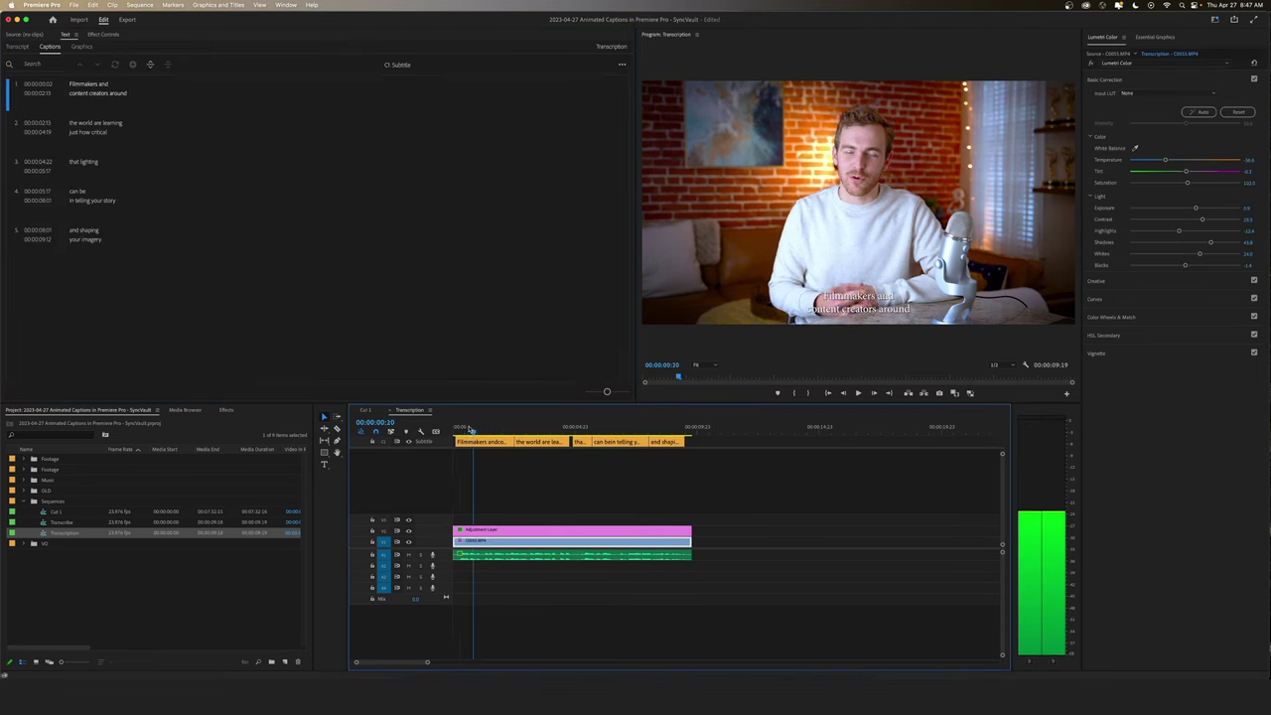
{"action": "mouse_move", "coordinate": [471, 429]}
{"action": "left_mouse_down"}
{"action": "mouse_move", "coordinate": [687, 450]}
{"action": "mouse_move", "coordinate": [512, 447]}
{"action": "left_mouse_up"}
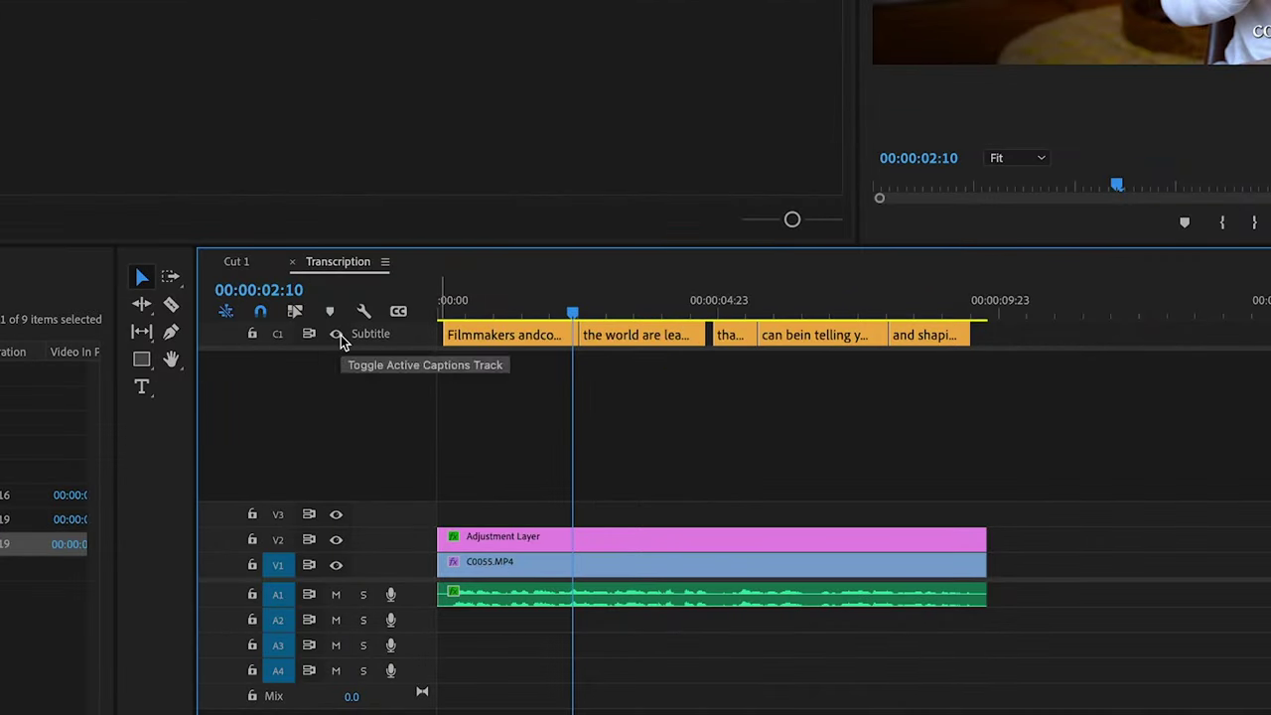
{"action": "left_click", "coordinate": [409, 443]}
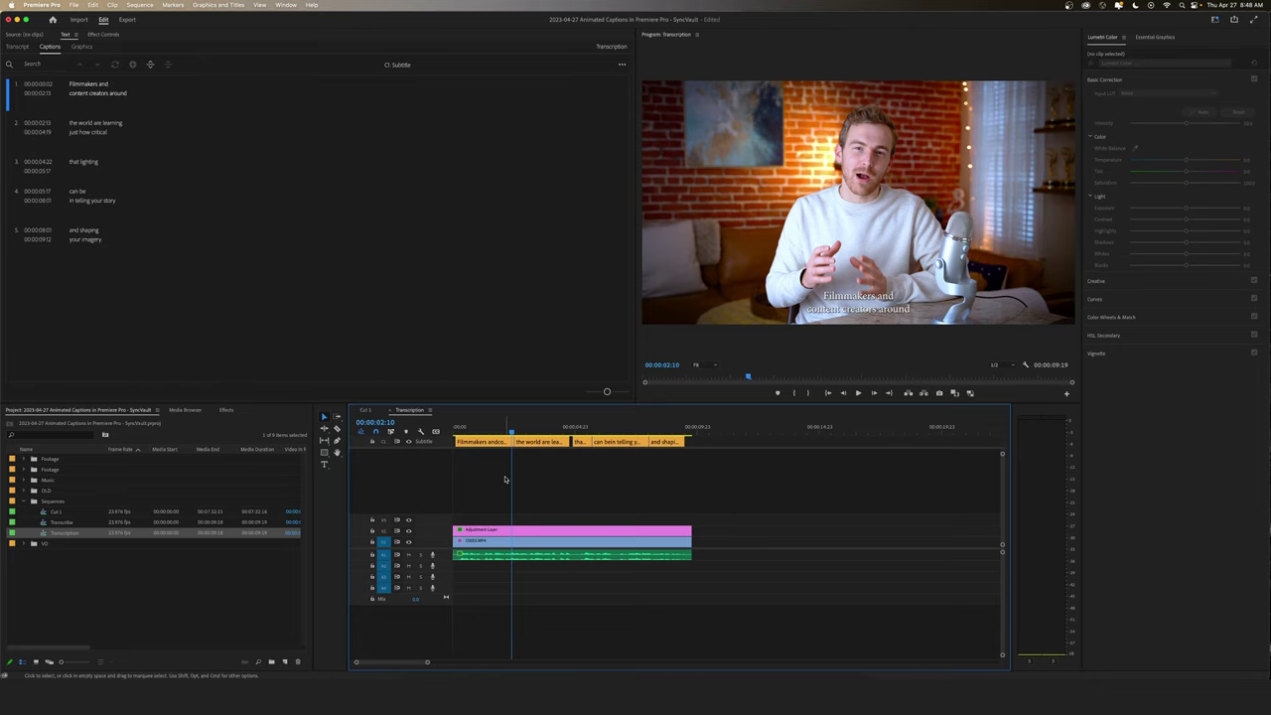
{"action": "left_click", "coordinate": [491, 428]}
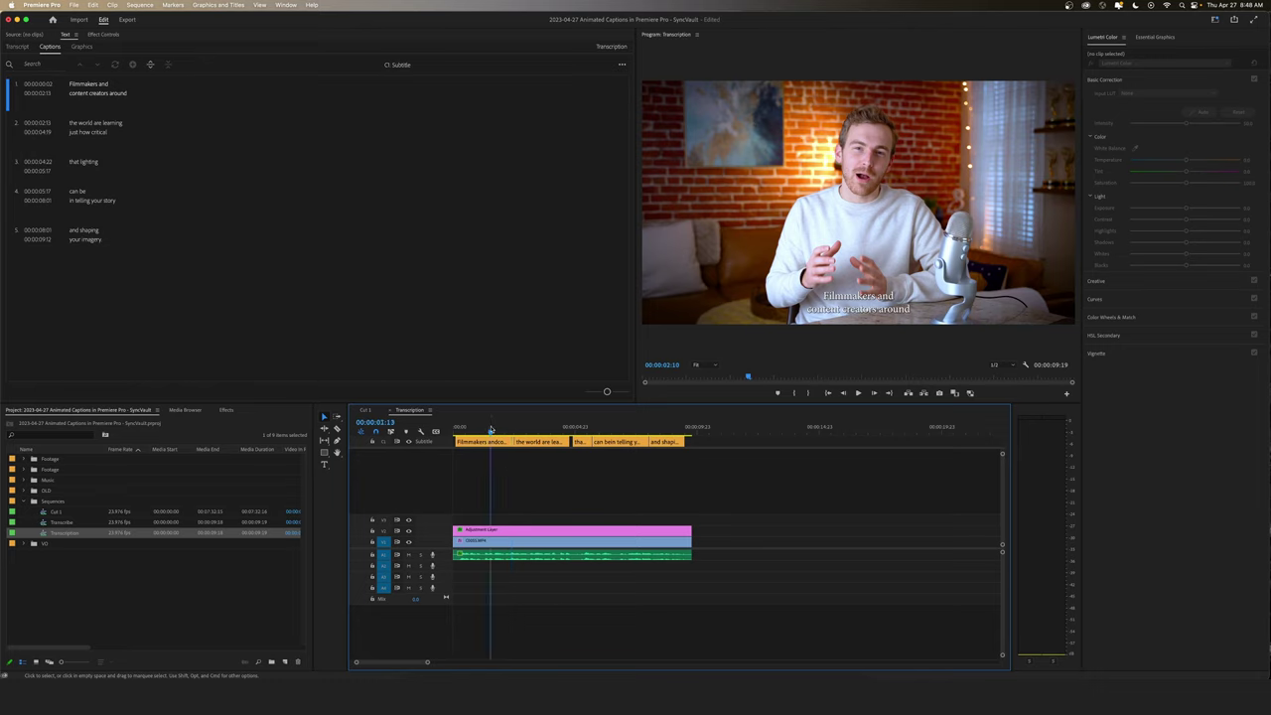
{"action": "left_click", "coordinate": [459, 430]}
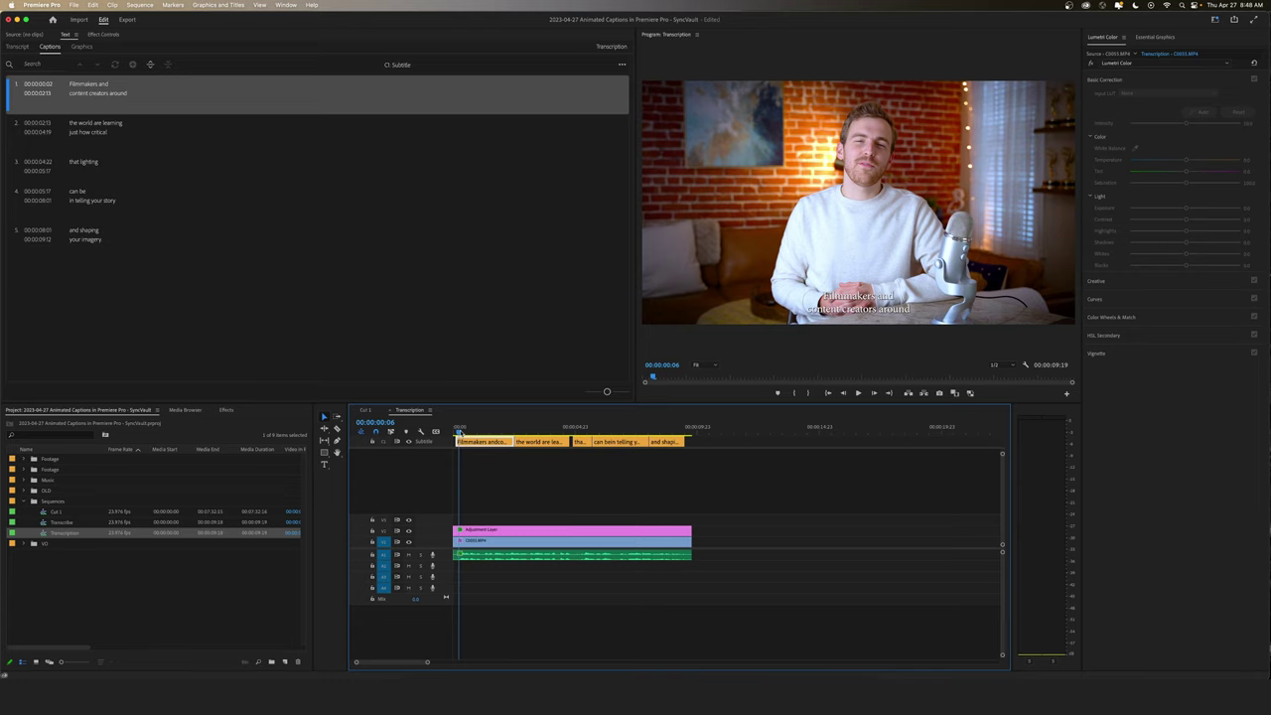
{"action": "key", "text": "space"}
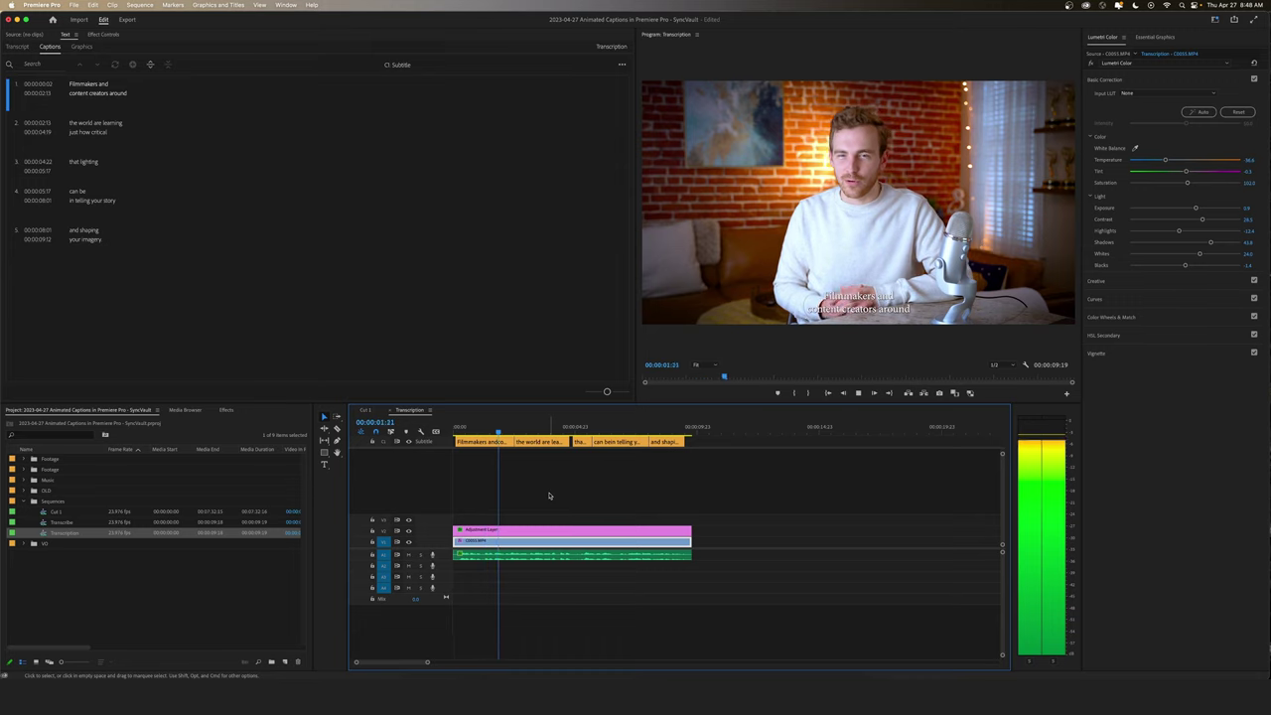
{"action": "key", "text": "space"}
{"action": "key", "text": "space"}
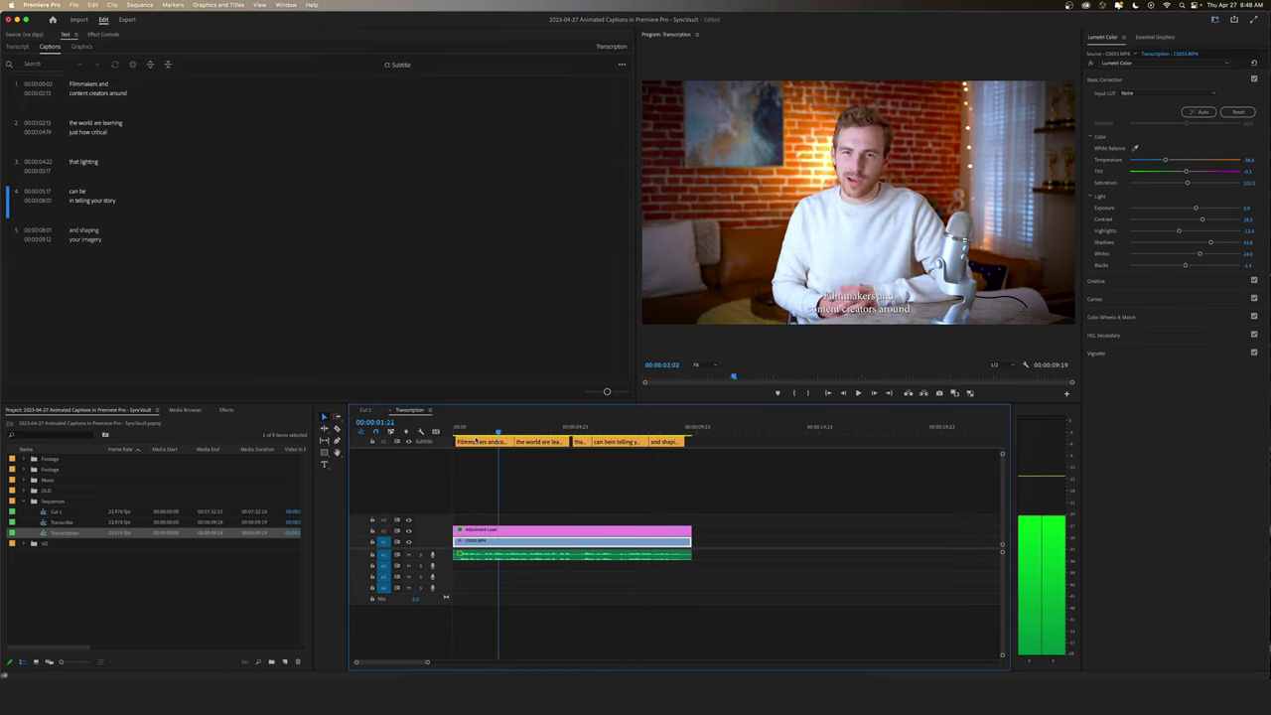
{"action": "left_click", "coordinate": [457, 427]}
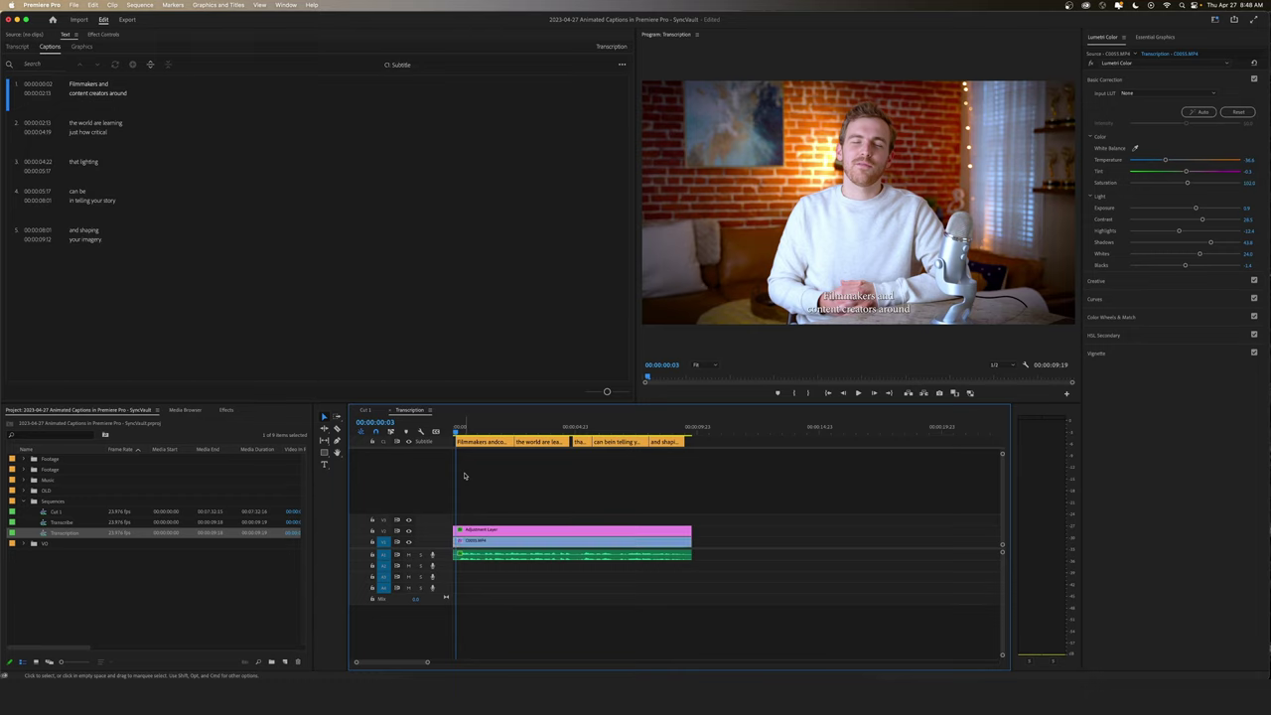
{"action": "left_click", "coordinate": [470, 427]}
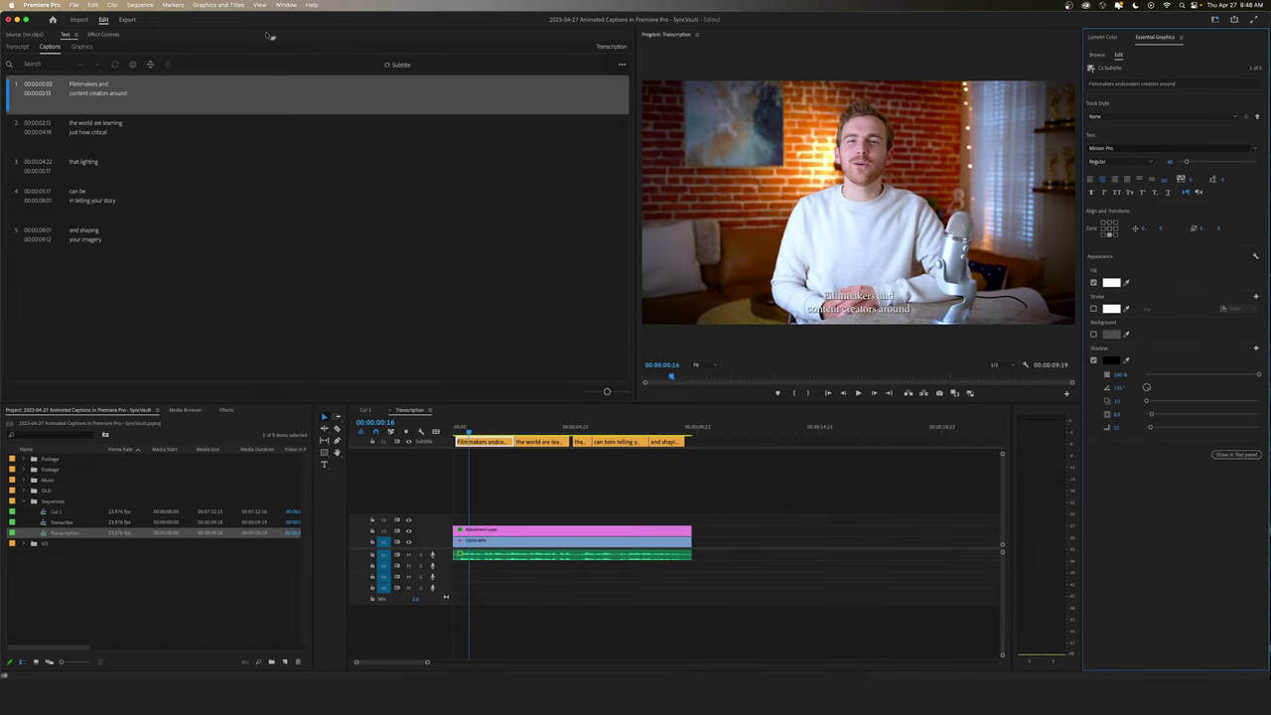
In Essential Graphics, set the caption font to Futura Bold and enable Stroke.
{"action": "left_click", "coordinate": [285, 5]}
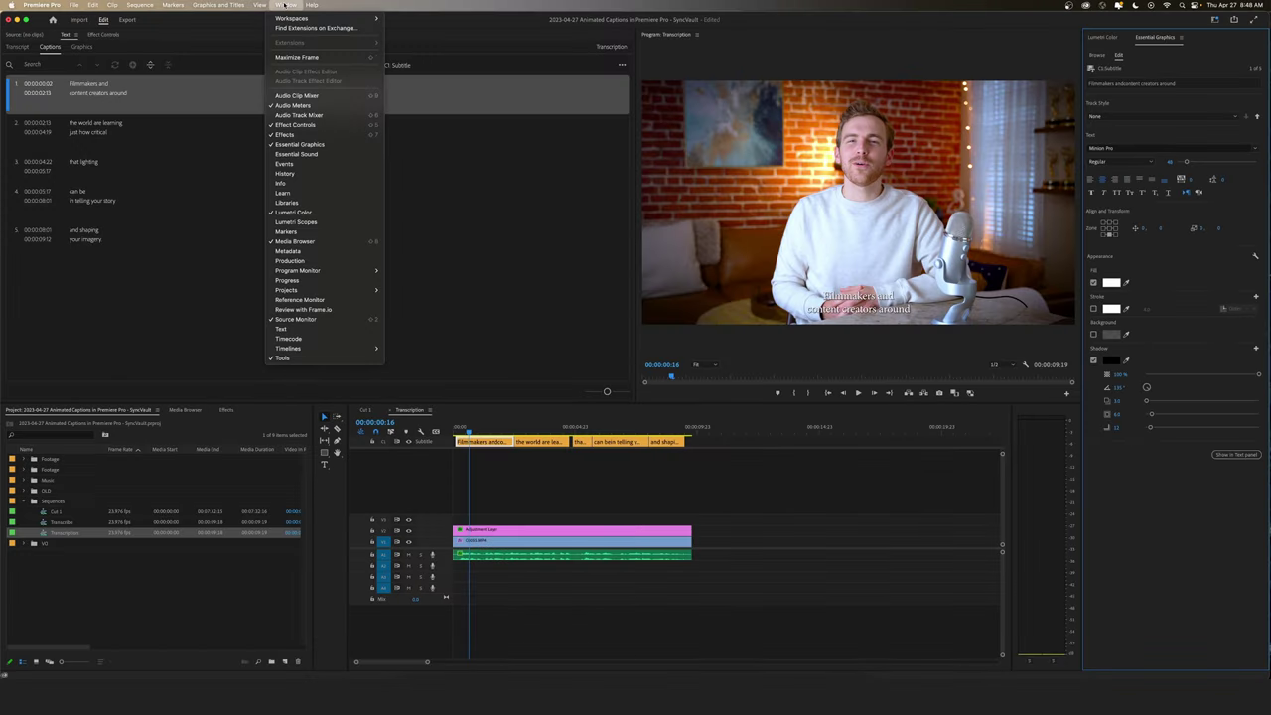
{"action": "left_click", "coordinate": [298, 144]}
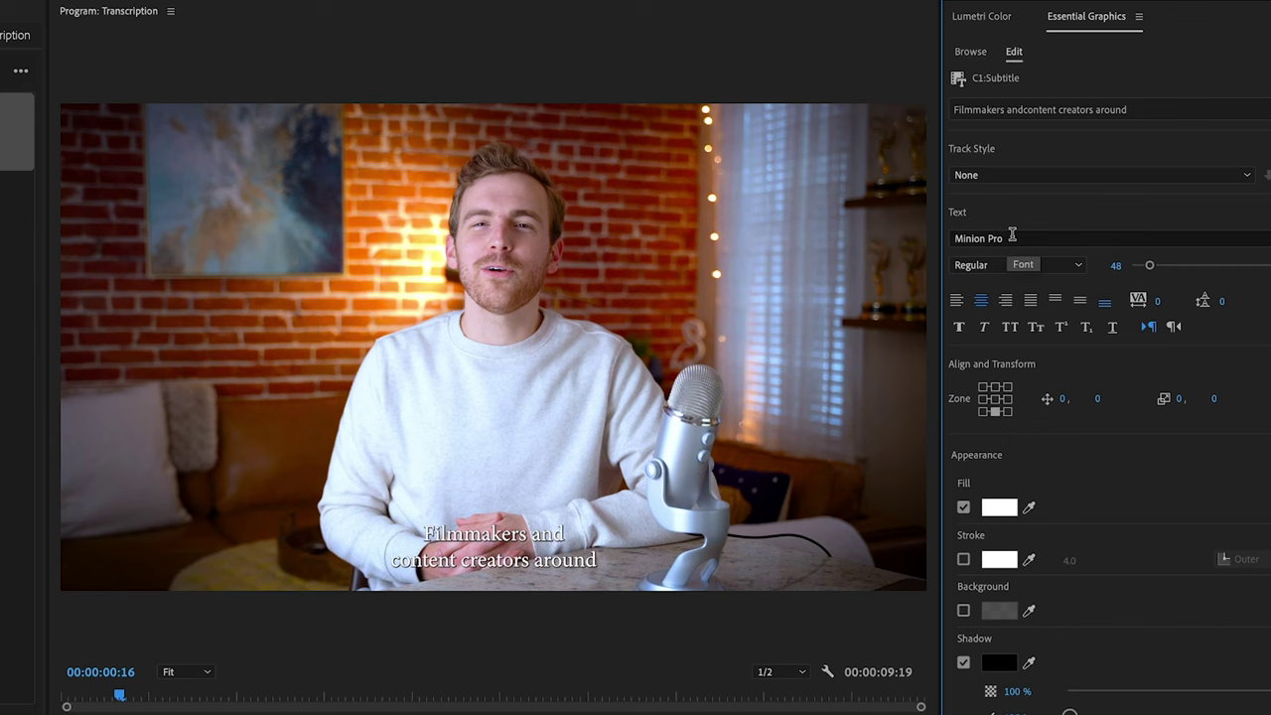
{"action": "left_click", "coordinate": [1012, 238]}
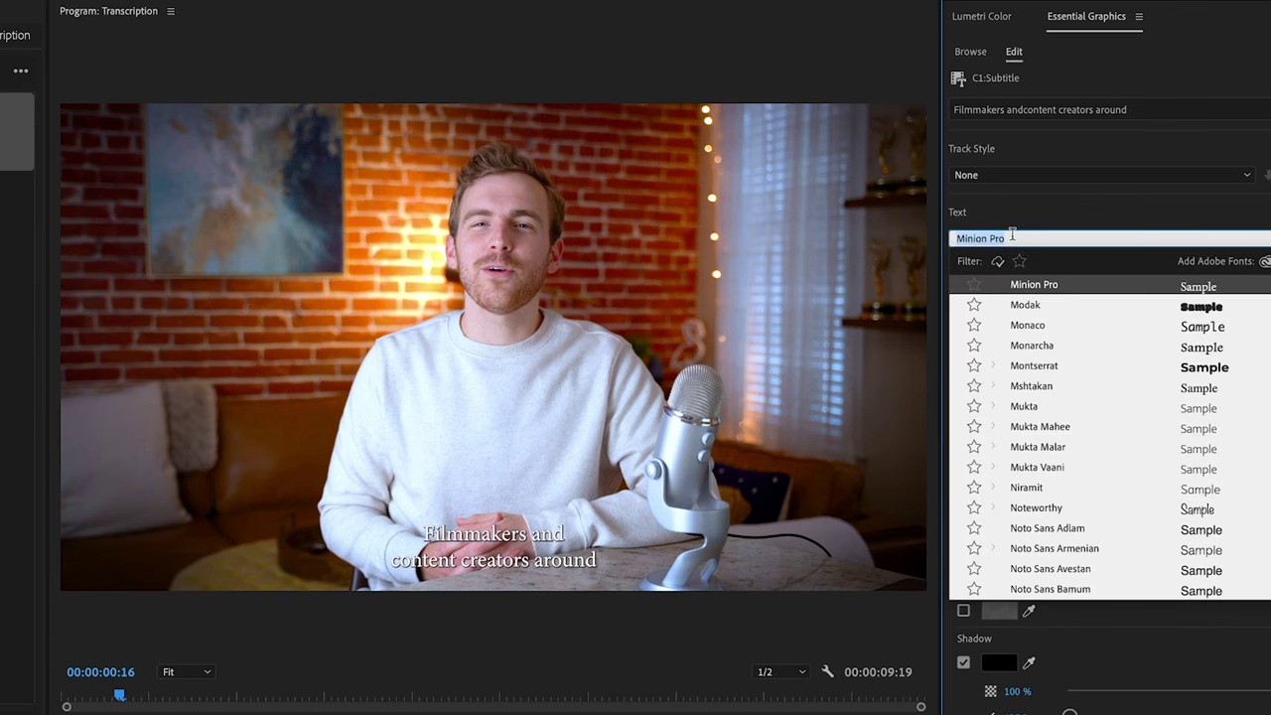
{"action": "type", "text": "futura"}
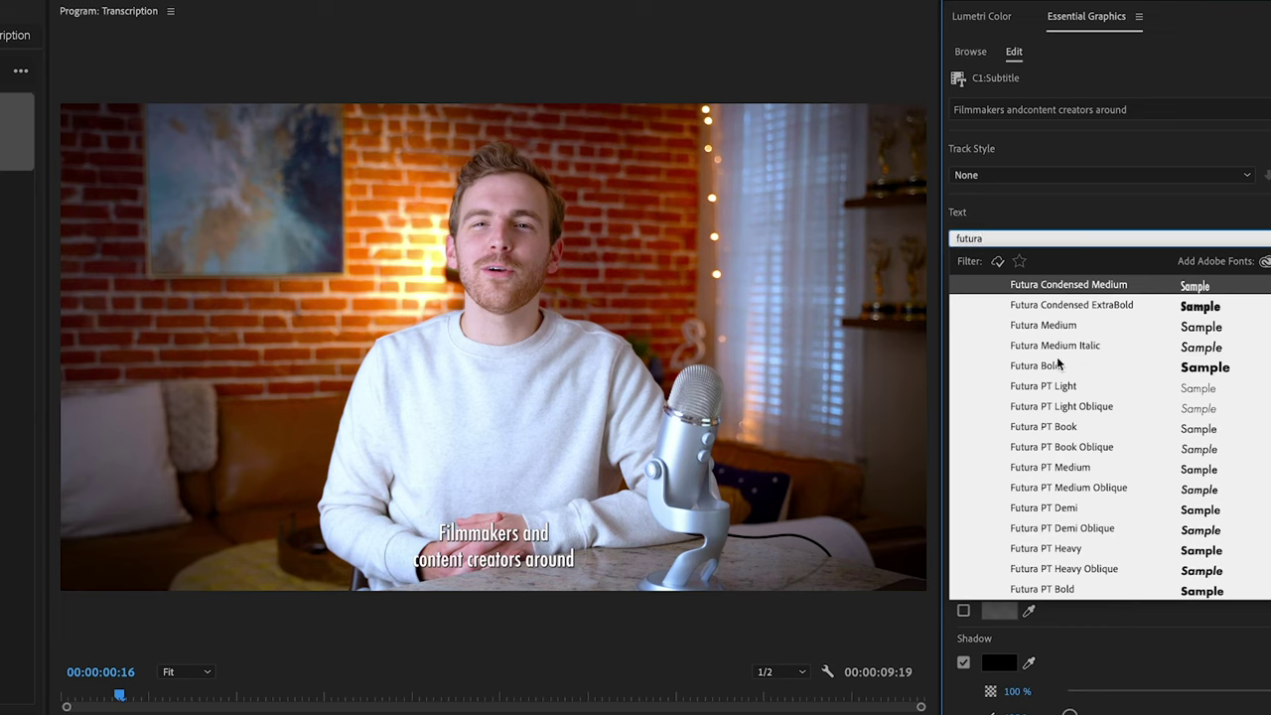
{"action": "left_click", "coordinate": [1059, 364]}
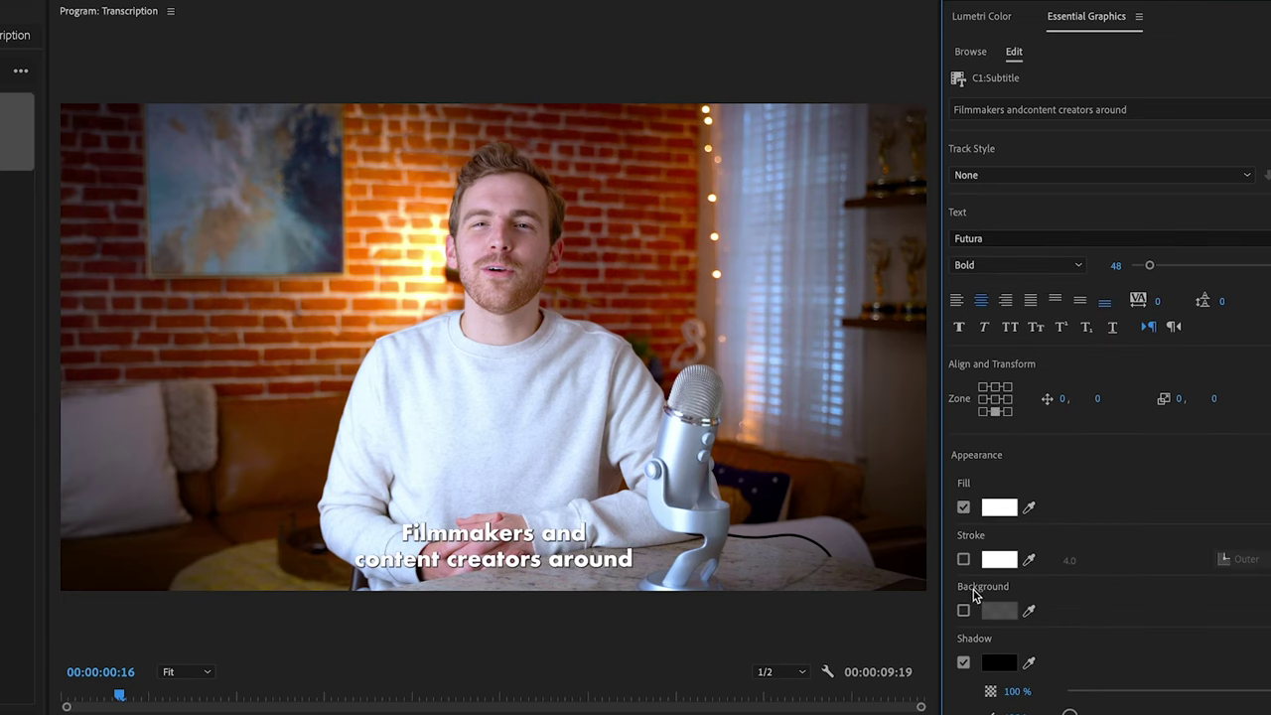
{"action": "left_click", "coordinate": [964, 559]}
Make the caption stroke black with a 25-point width.
{"action": "left_click", "coordinate": [999, 559]}
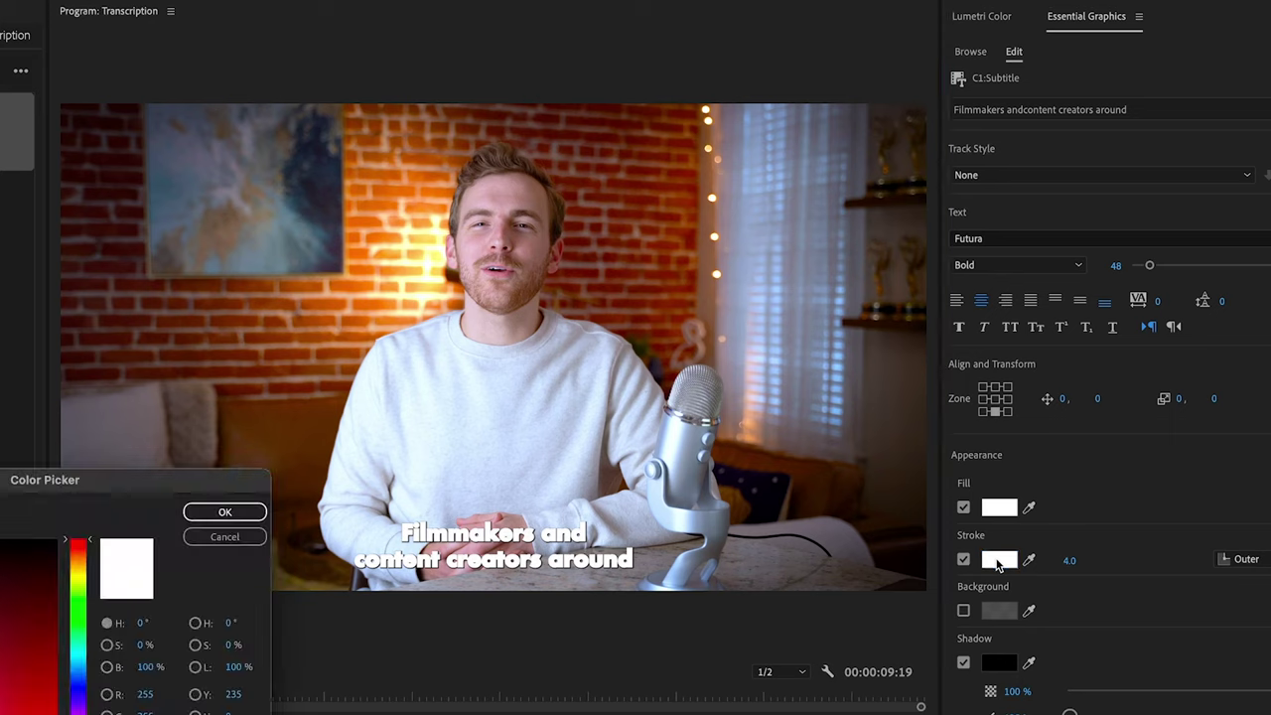
{"action": "left_click", "coordinate": [30, 707]}
{"action": "left_click", "coordinate": [265, 512]}
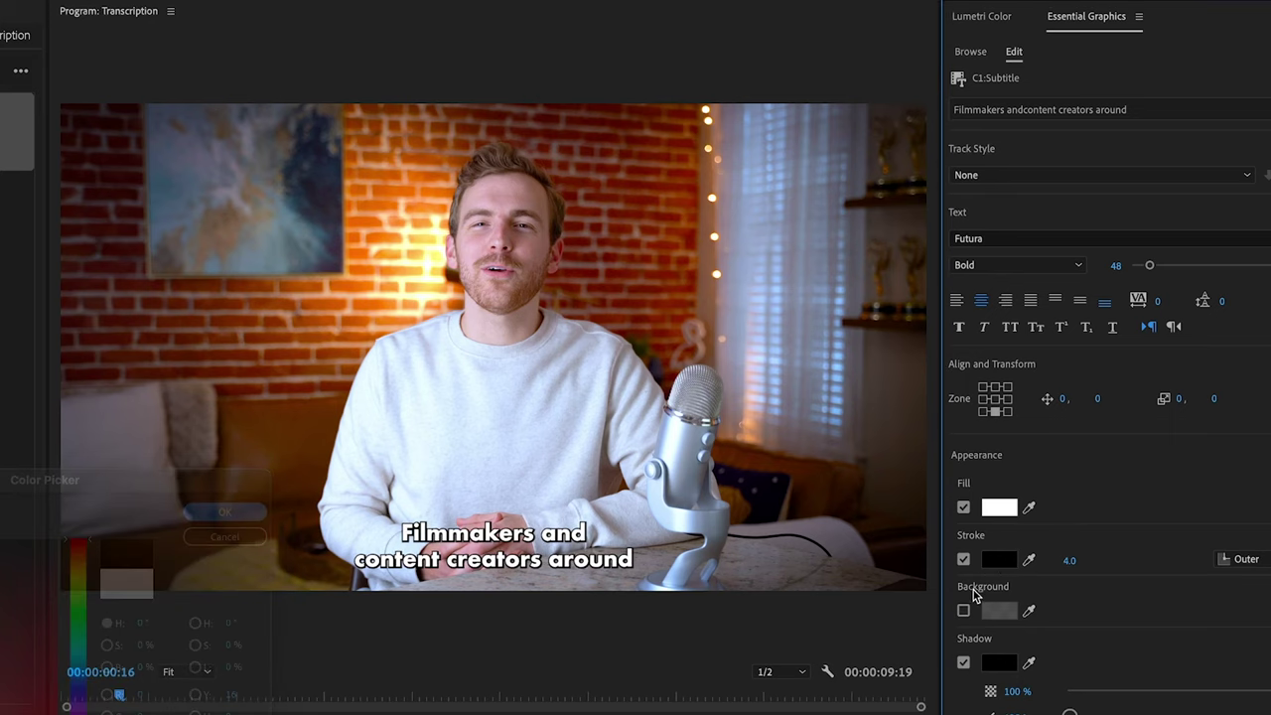
{"action": "left_click", "coordinate": [1073, 560]}
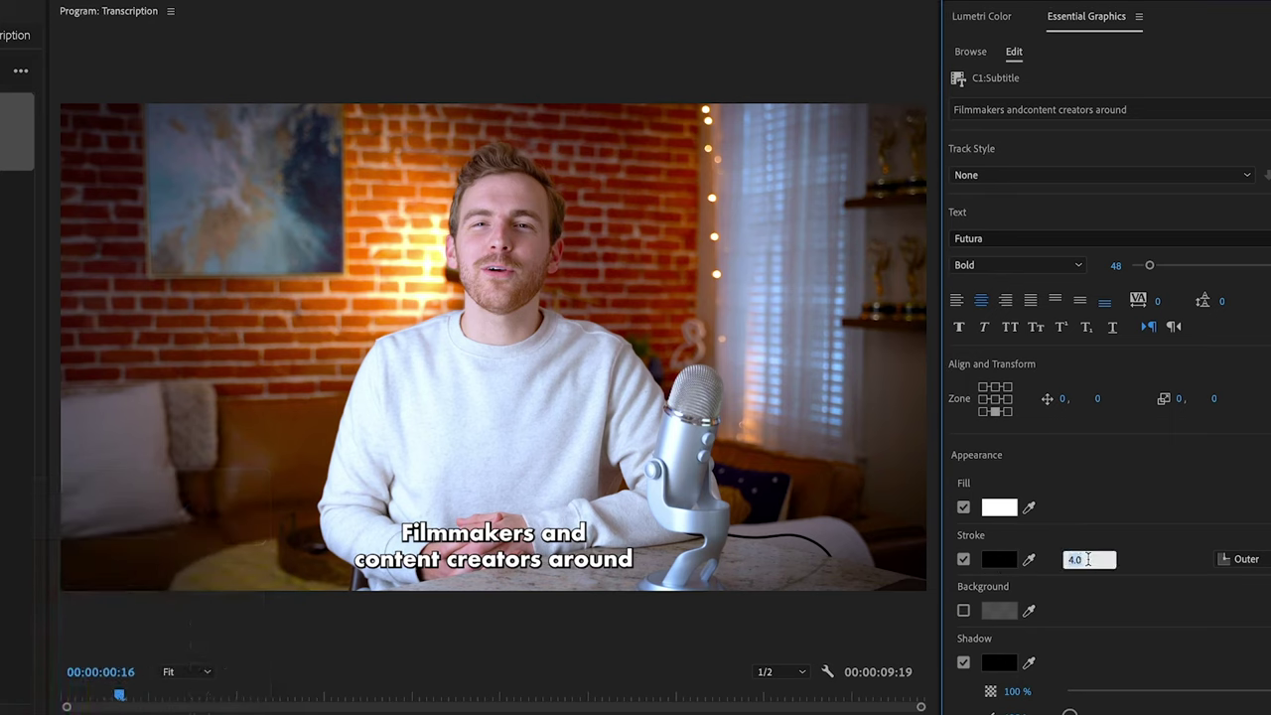
{"action": "type", "text": "25"}
{"action": "key", "text": "Return"}
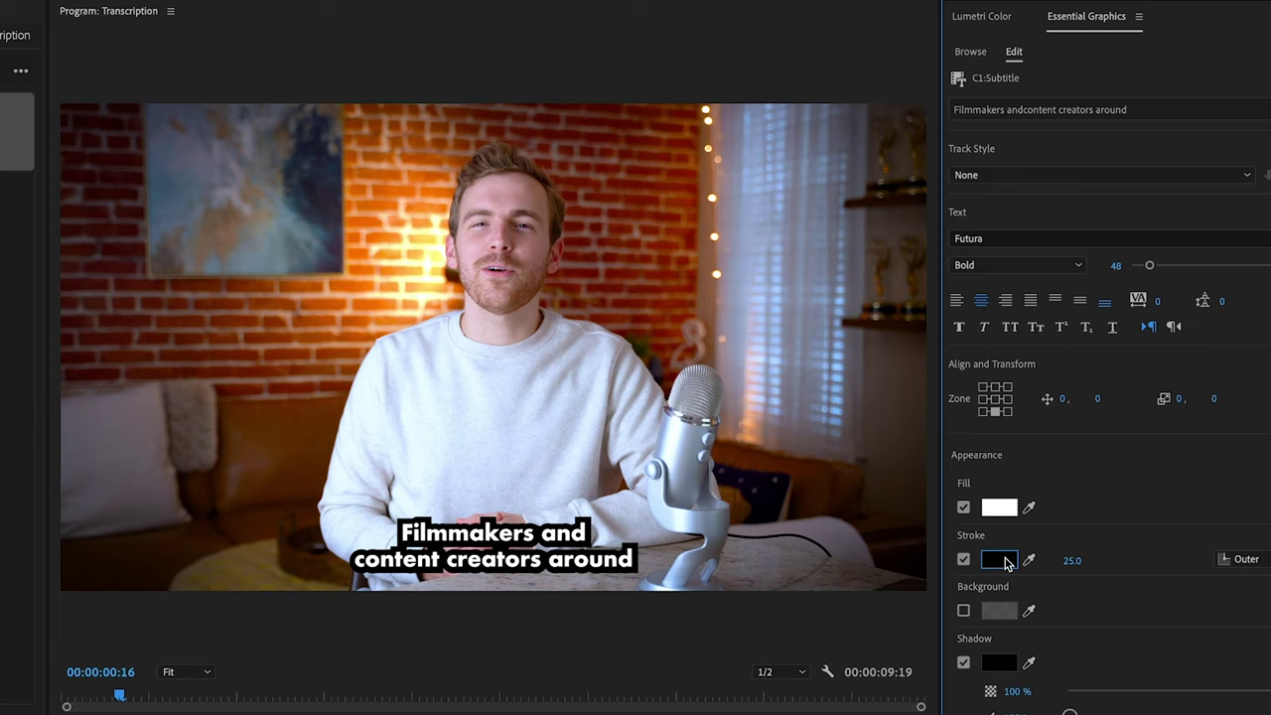
Change the vertical alignment and raise the captions slightly in the frame.
{"action": "left_click", "coordinate": [1081, 301]}
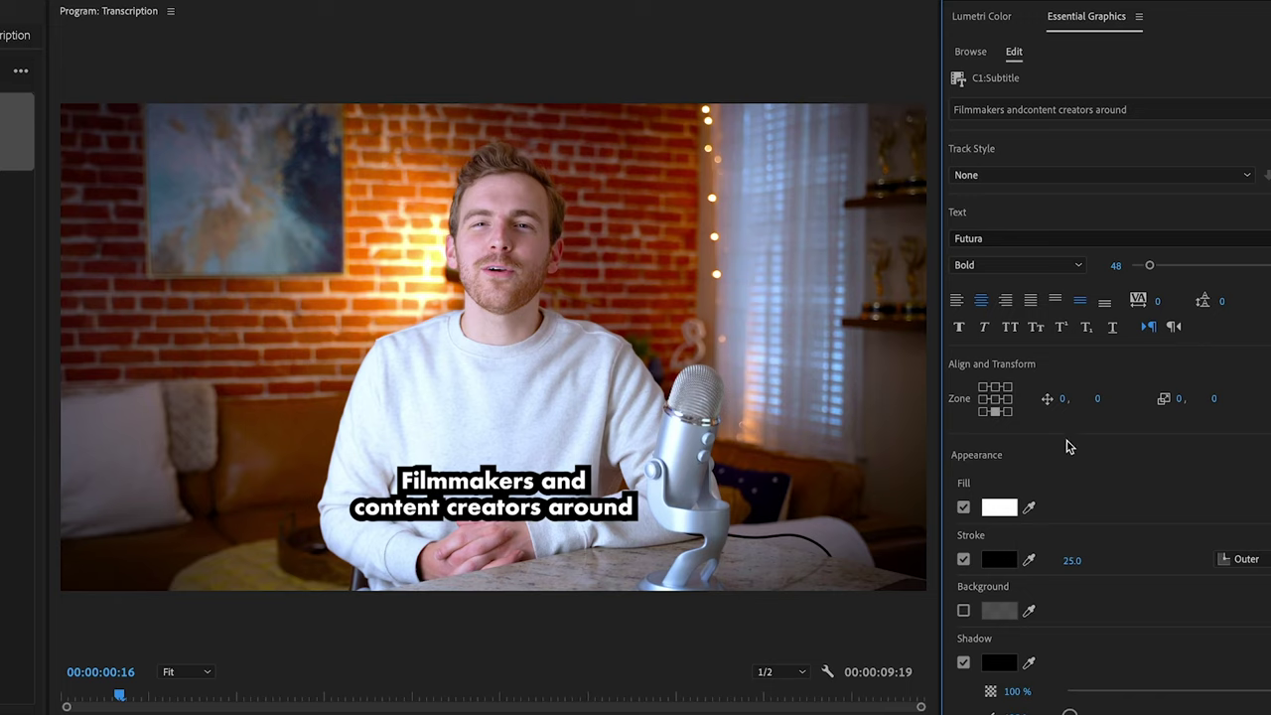
{"action": "left_click_drag", "start_coordinate": [1149, 414], "coordinate": [1231, 426]}
{"action": "left_click_drag", "start_coordinate": [1164, 415], "coordinate": [1122, 406]}
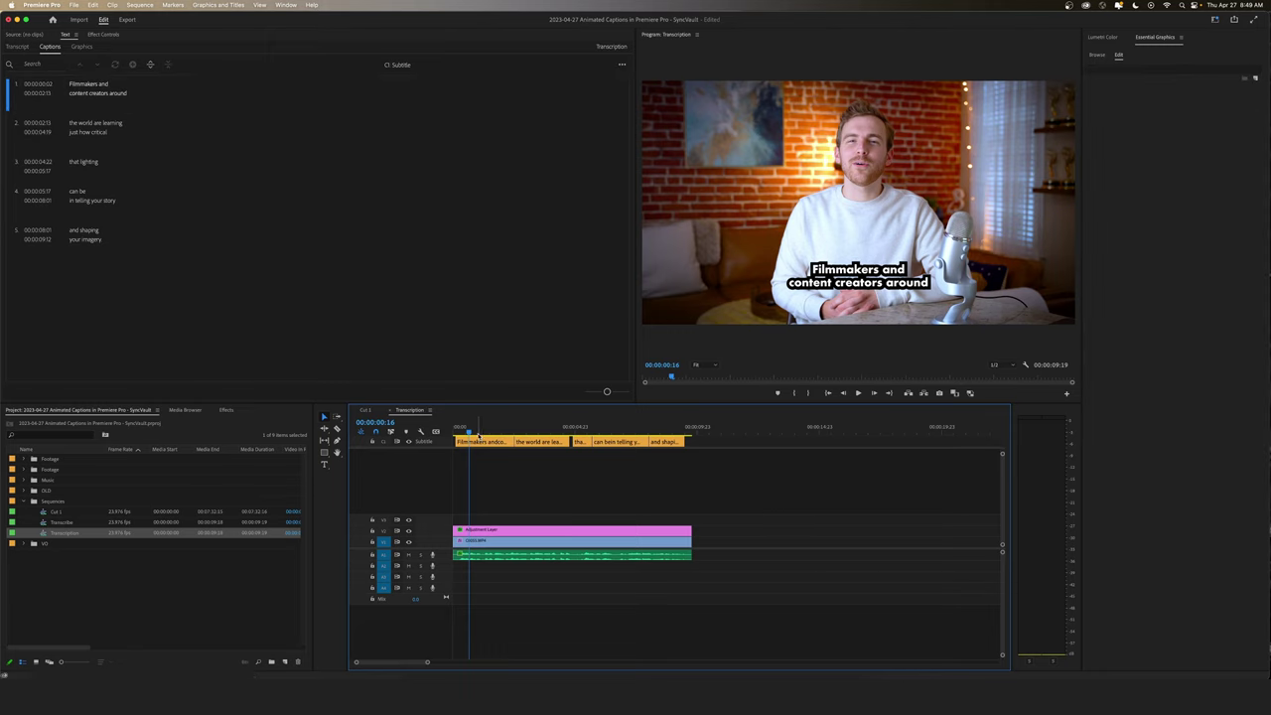
{"action": "left_click_drag", "start_coordinate": [477, 434], "coordinate": [478, 437]}
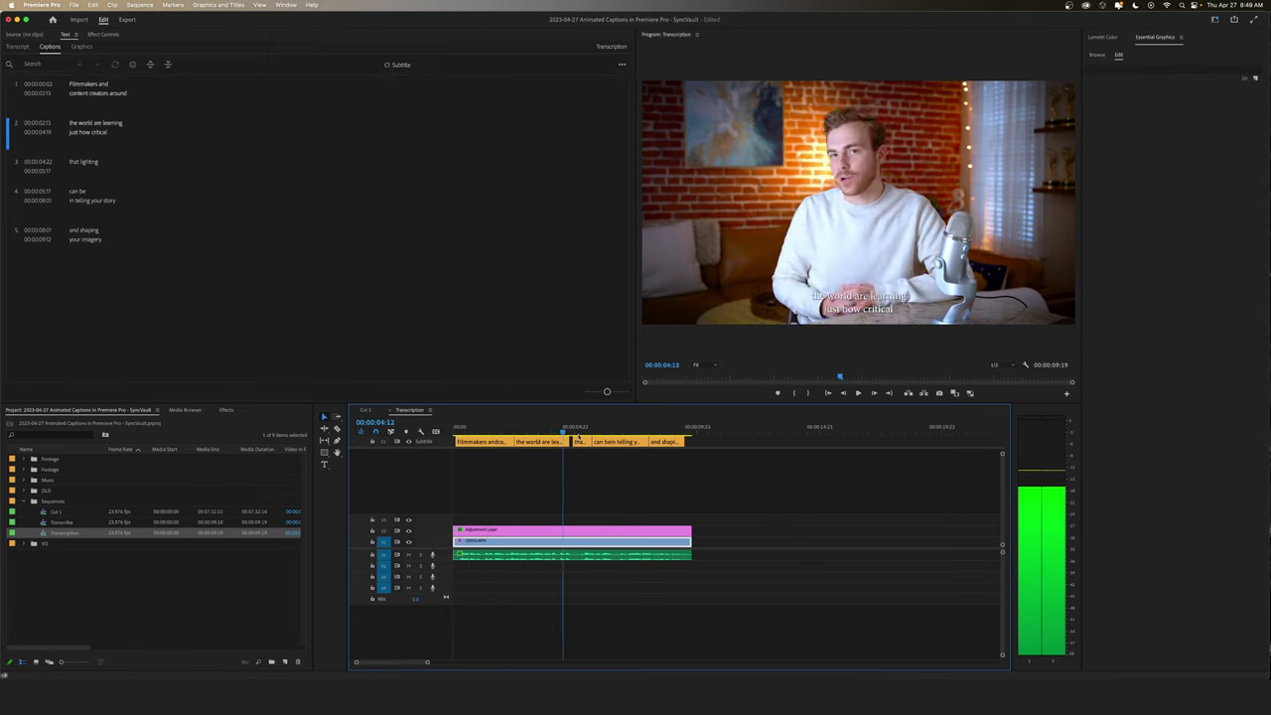
Save the first caption's formatting as a new track style named Captions.
{"action": "left_click", "coordinate": [486, 443]}
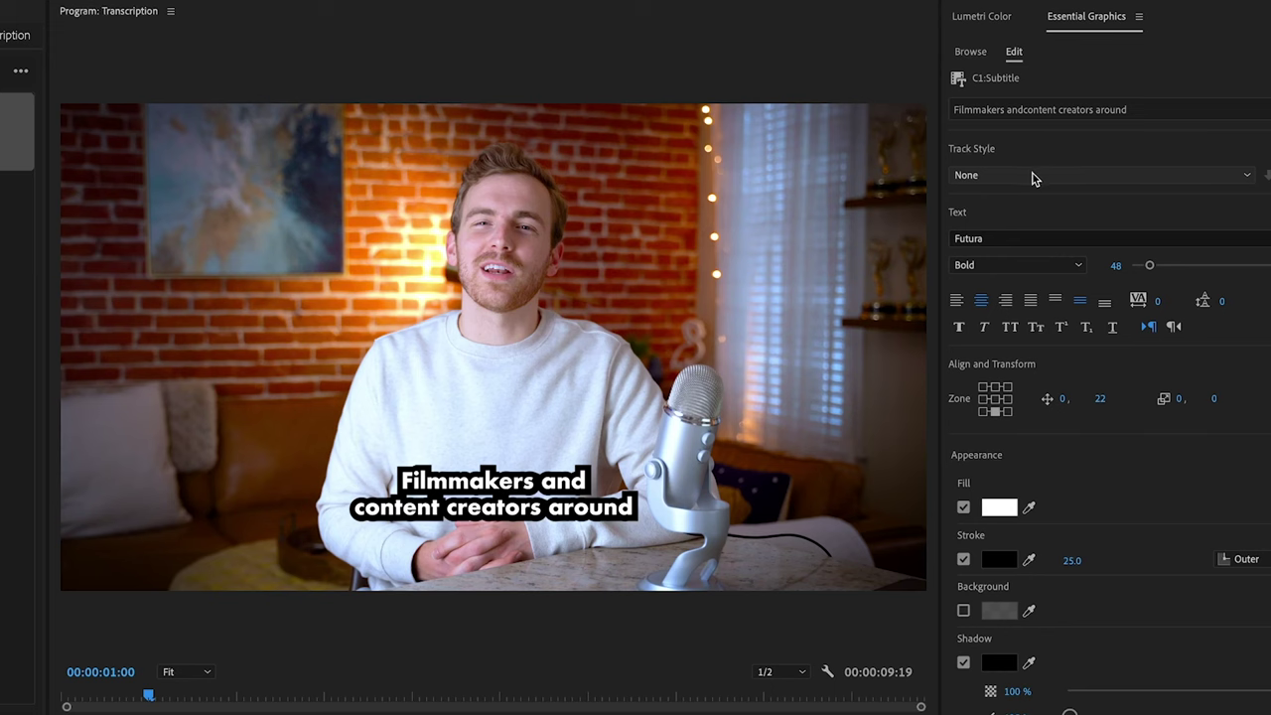
{"action": "left_click", "coordinate": [1033, 177]}
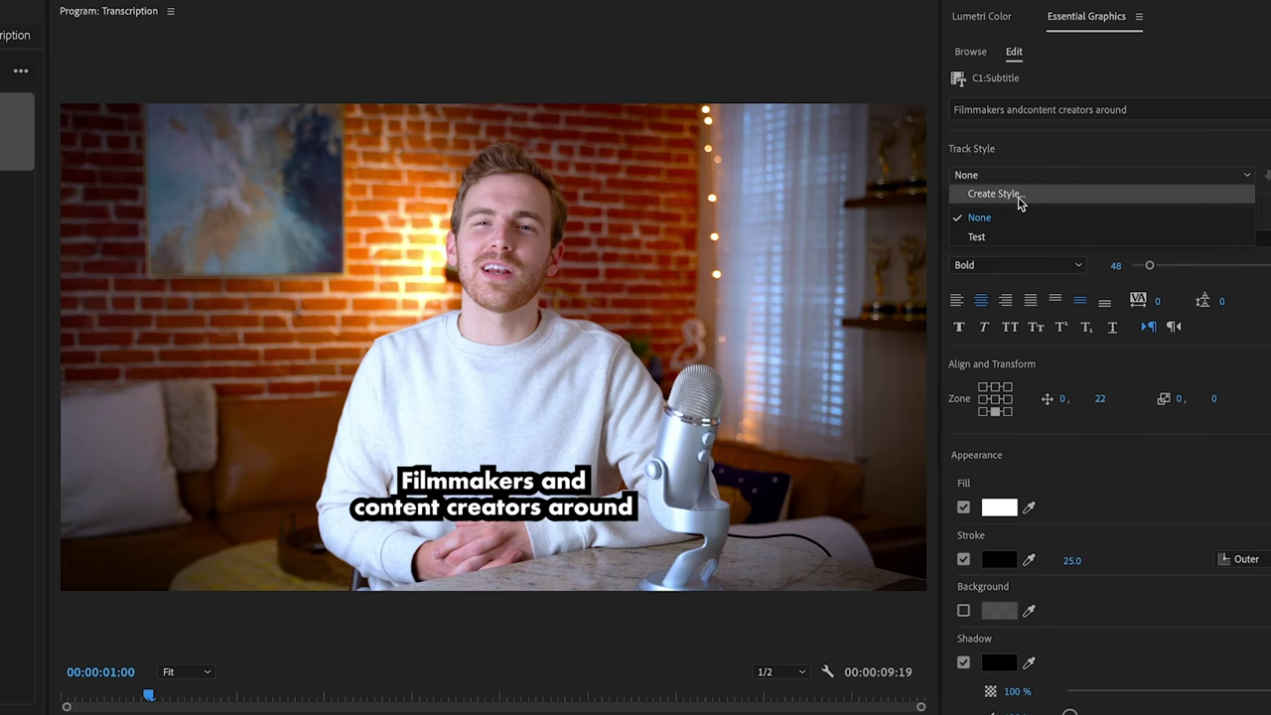
{"action": "left_click", "coordinate": [1018, 196]}
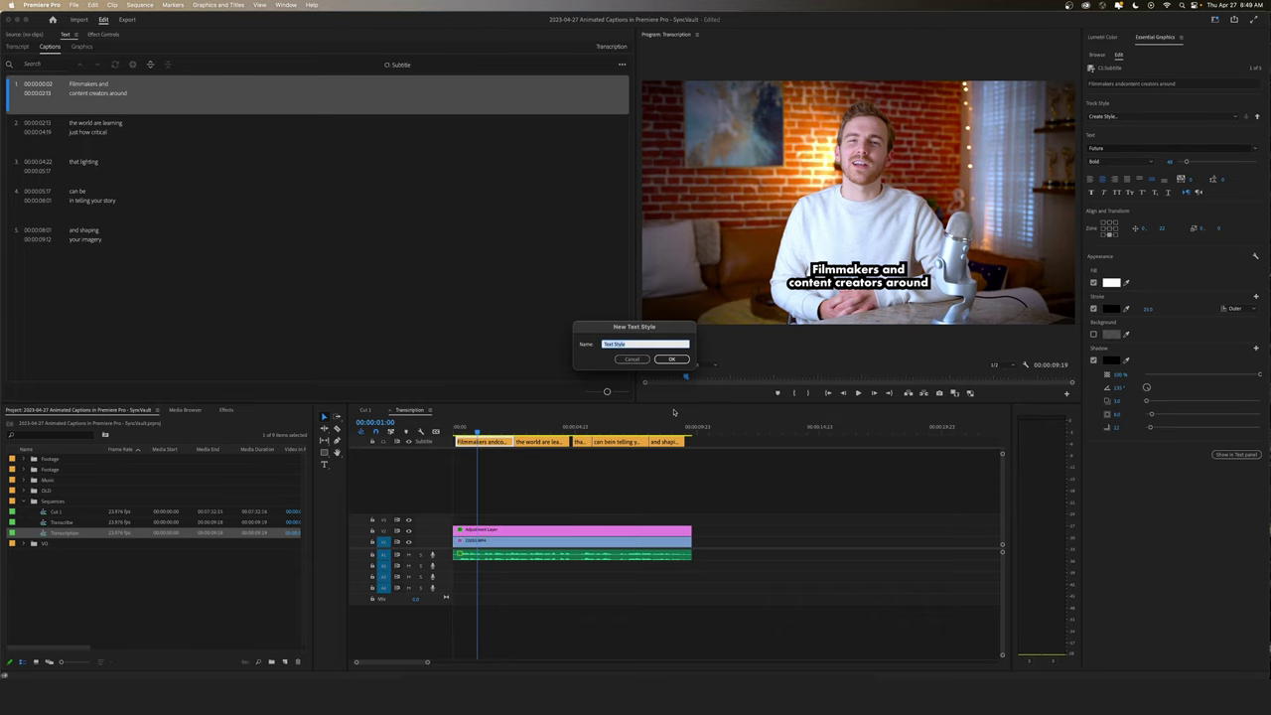
{"action": "key", "text": "Return"}
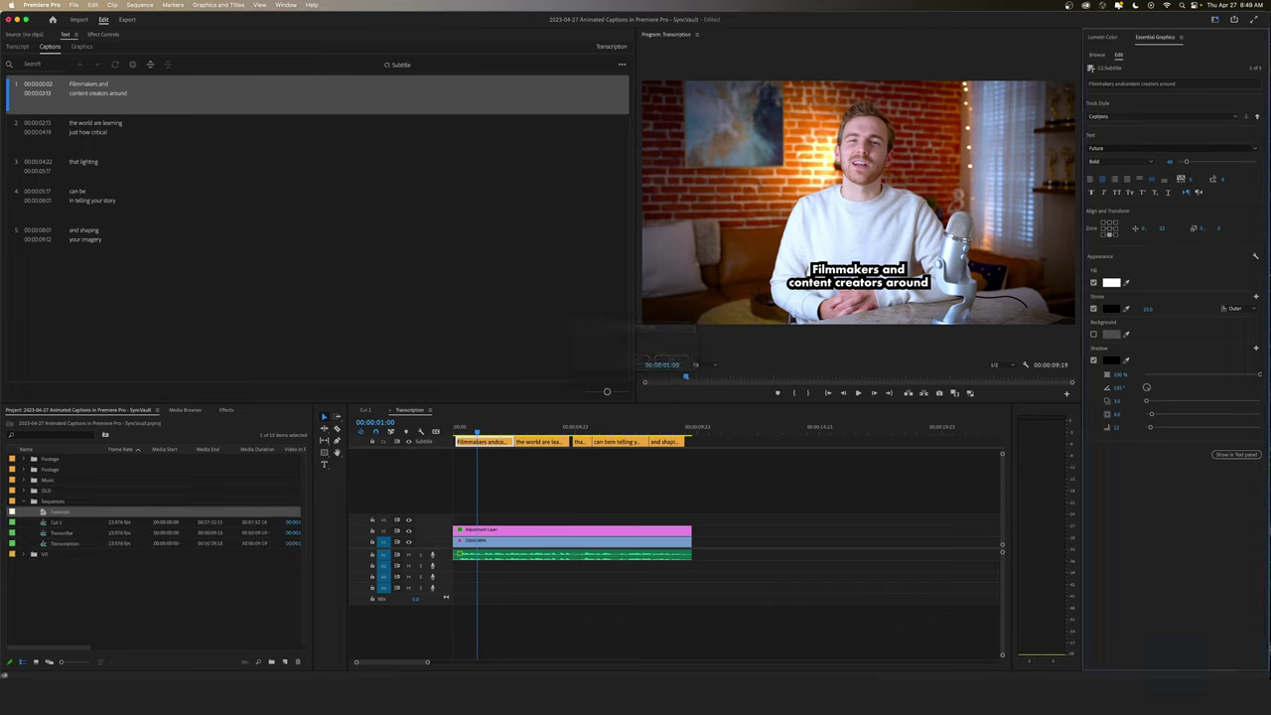
Play and scrub the sequence to preview the styled captions, then return to the start.
{"action": "key", "text": "space"}
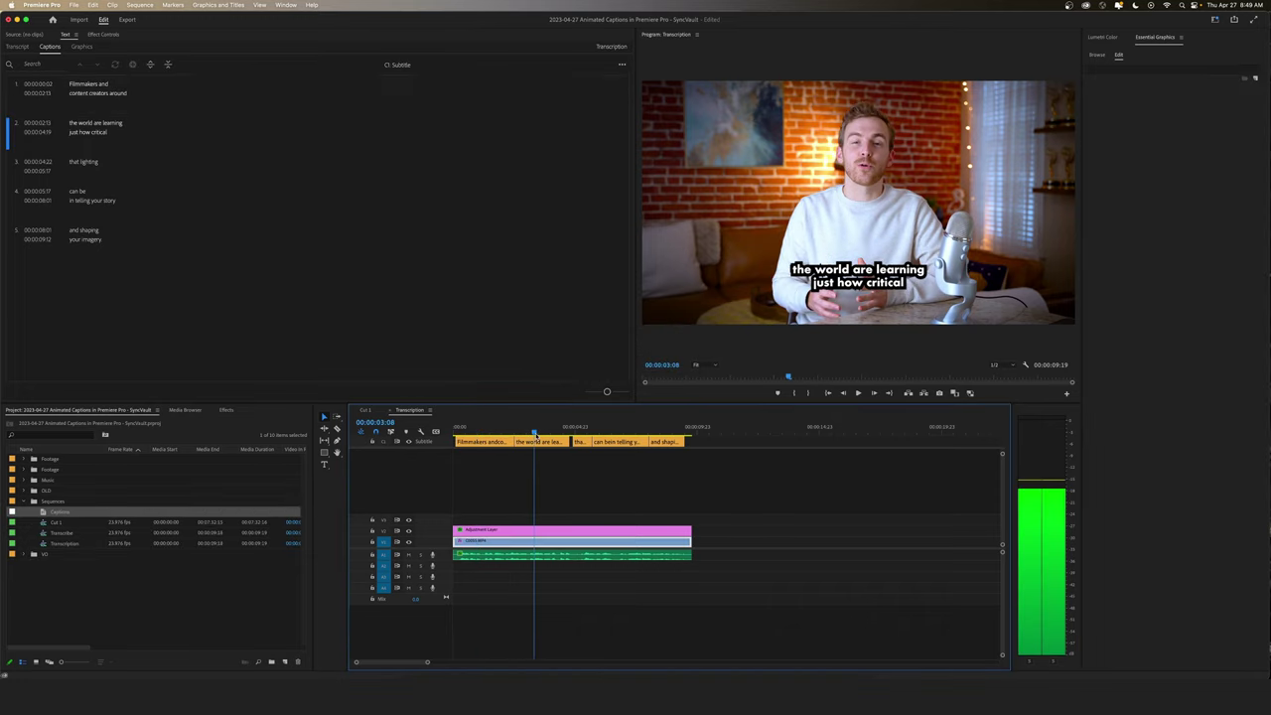
{"action": "left_click_drag", "start_coordinate": [549, 440], "coordinate": [658, 449]}
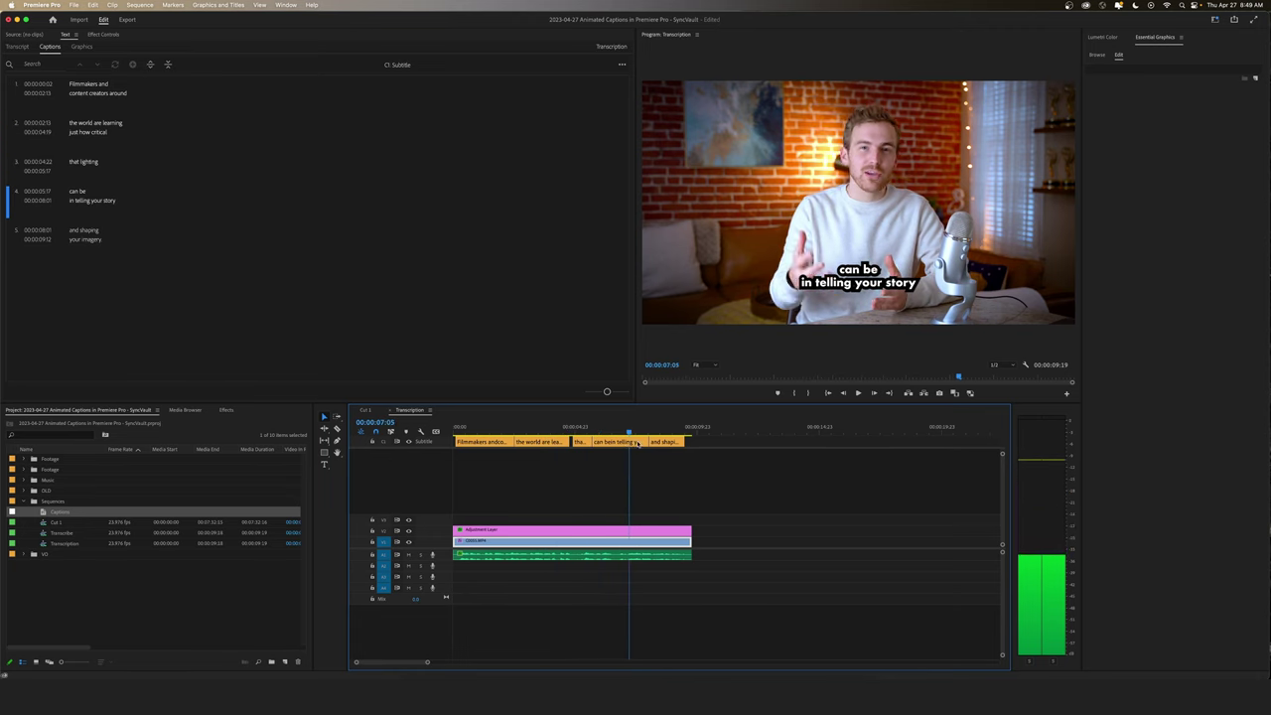
{"action": "key", "text": "Home"}
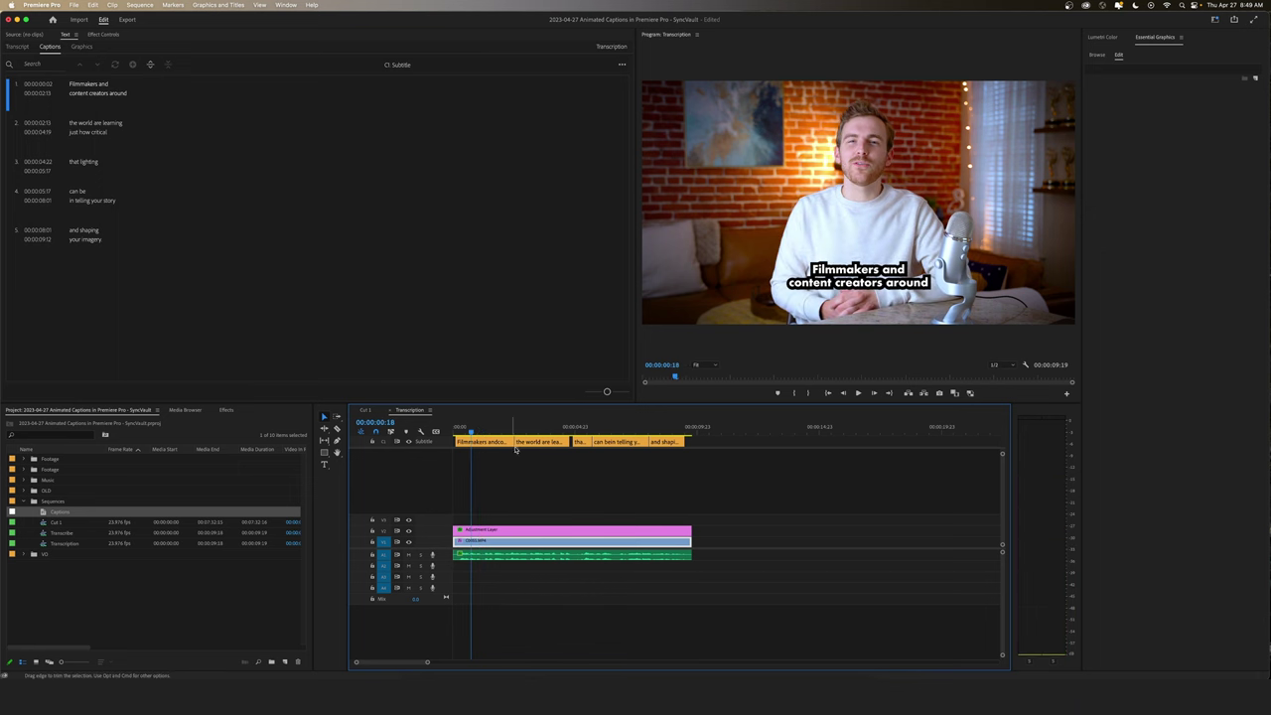
{"action": "left_click", "coordinate": [501, 441]}
{"action": "left_click", "coordinate": [1148, 118]}
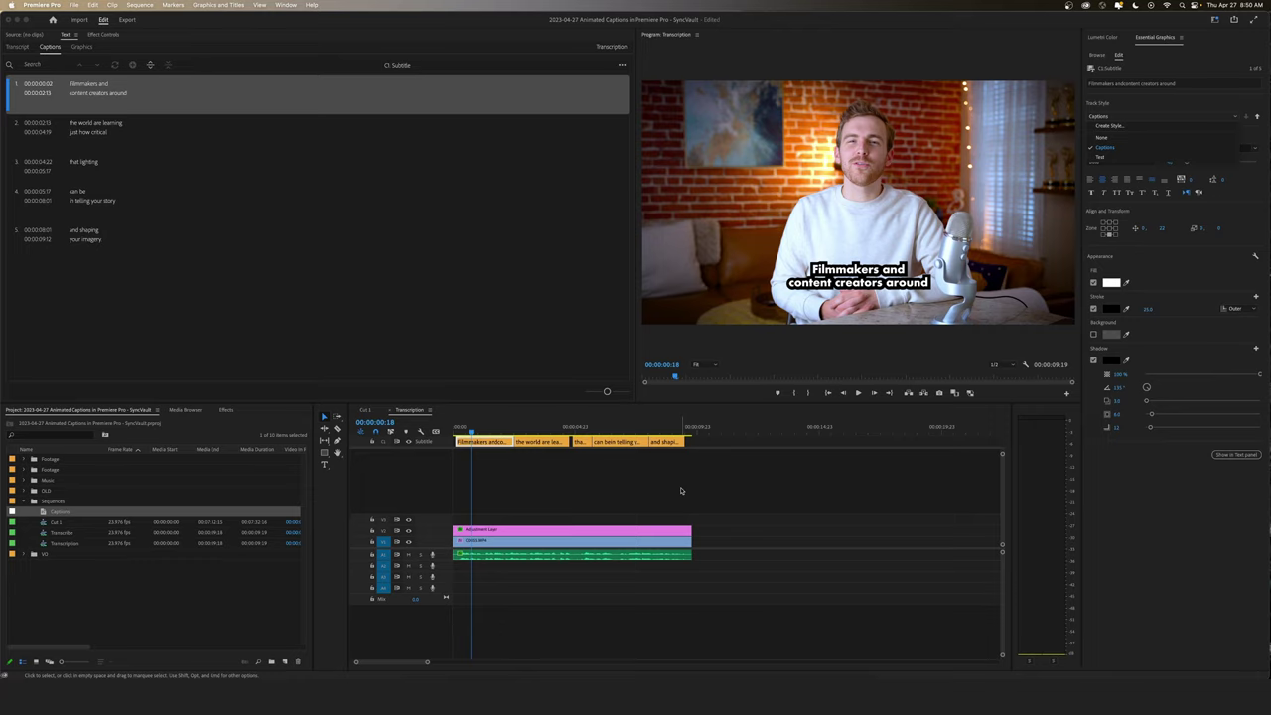
{"action": "left_click", "coordinate": [628, 504]}
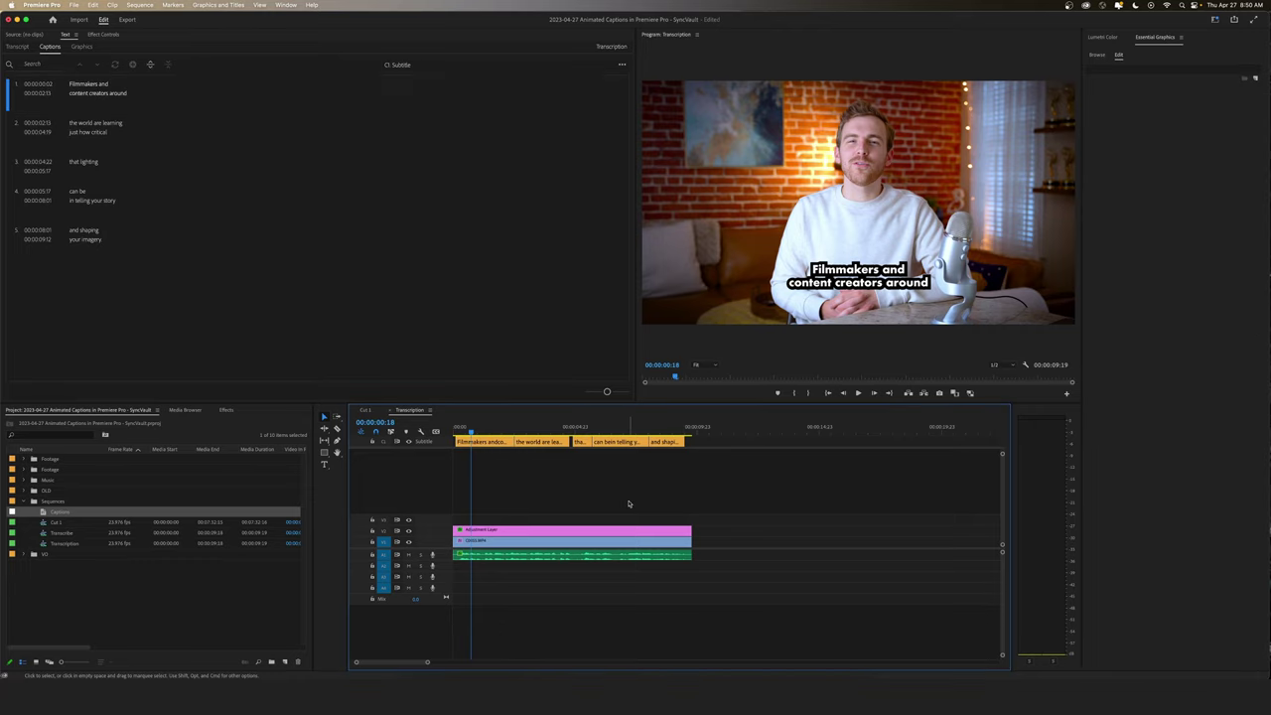
{"action": "left_click", "coordinate": [486, 449]}
{"action": "left_click", "coordinate": [454, 431]}
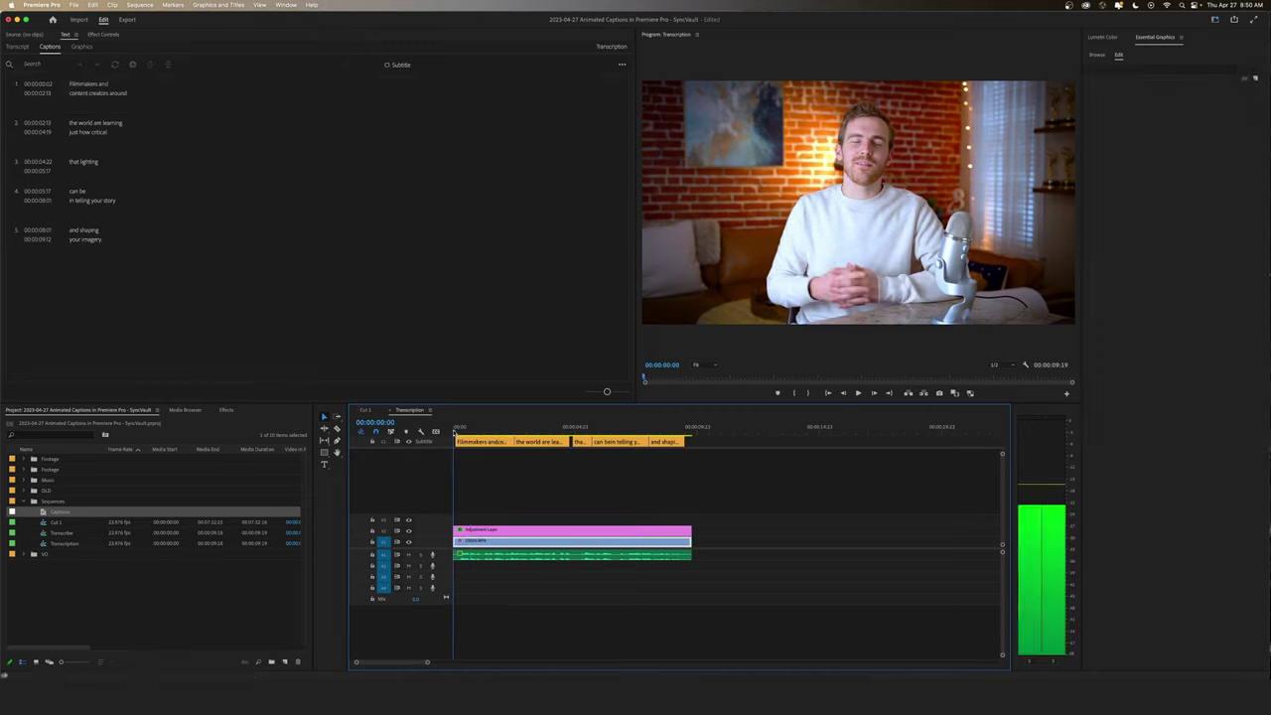
{"action": "left_click", "coordinate": [467, 430]}
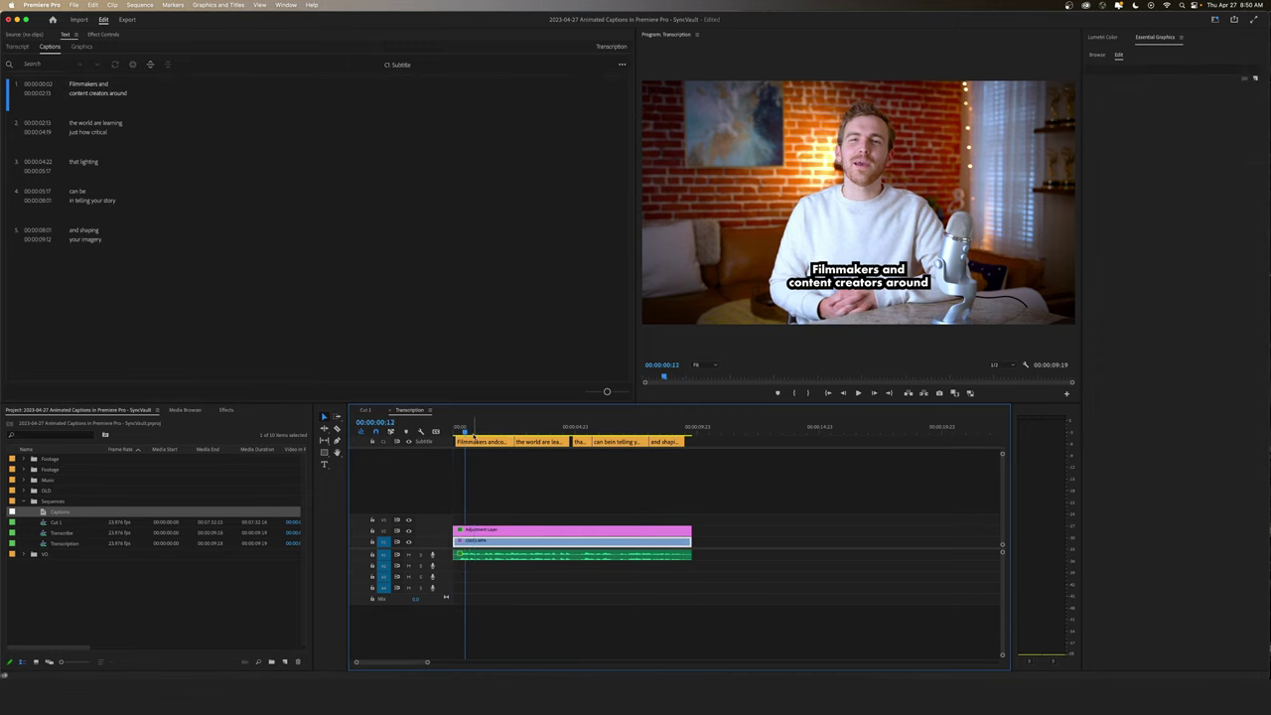
{"action": "mouse_move", "coordinate": [481, 442]}
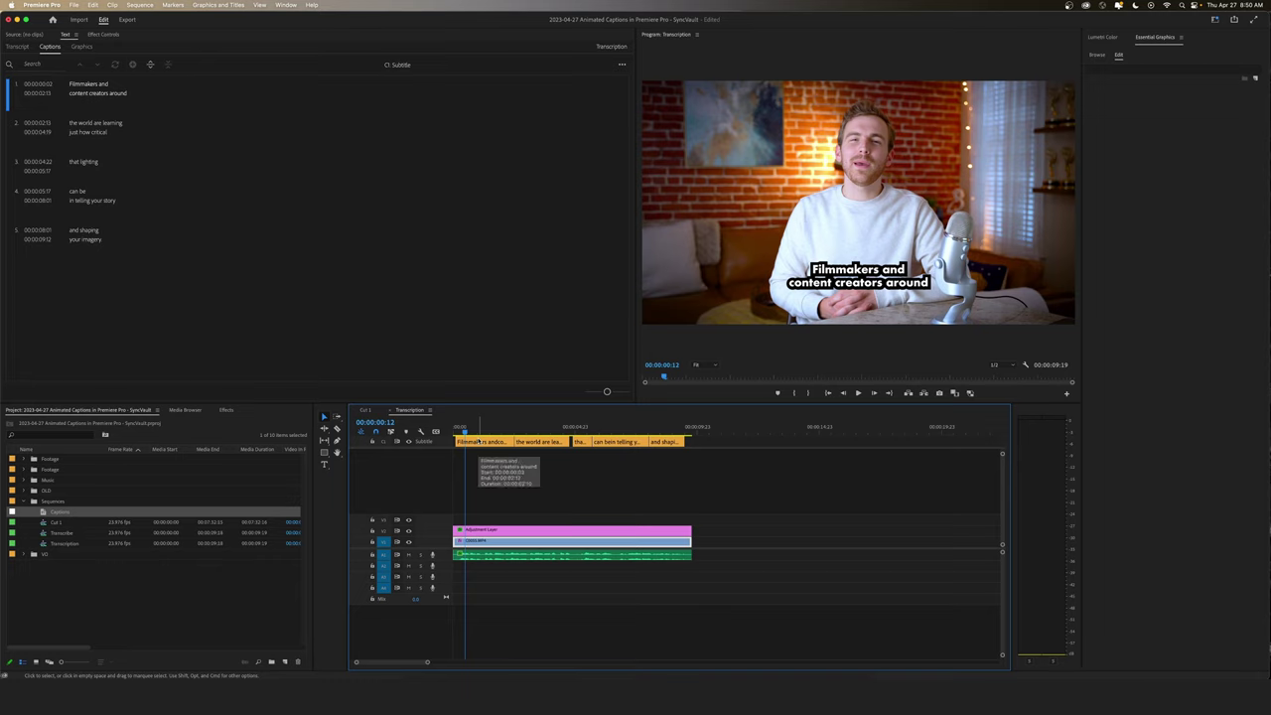
{"action": "left_click", "coordinate": [490, 482]}
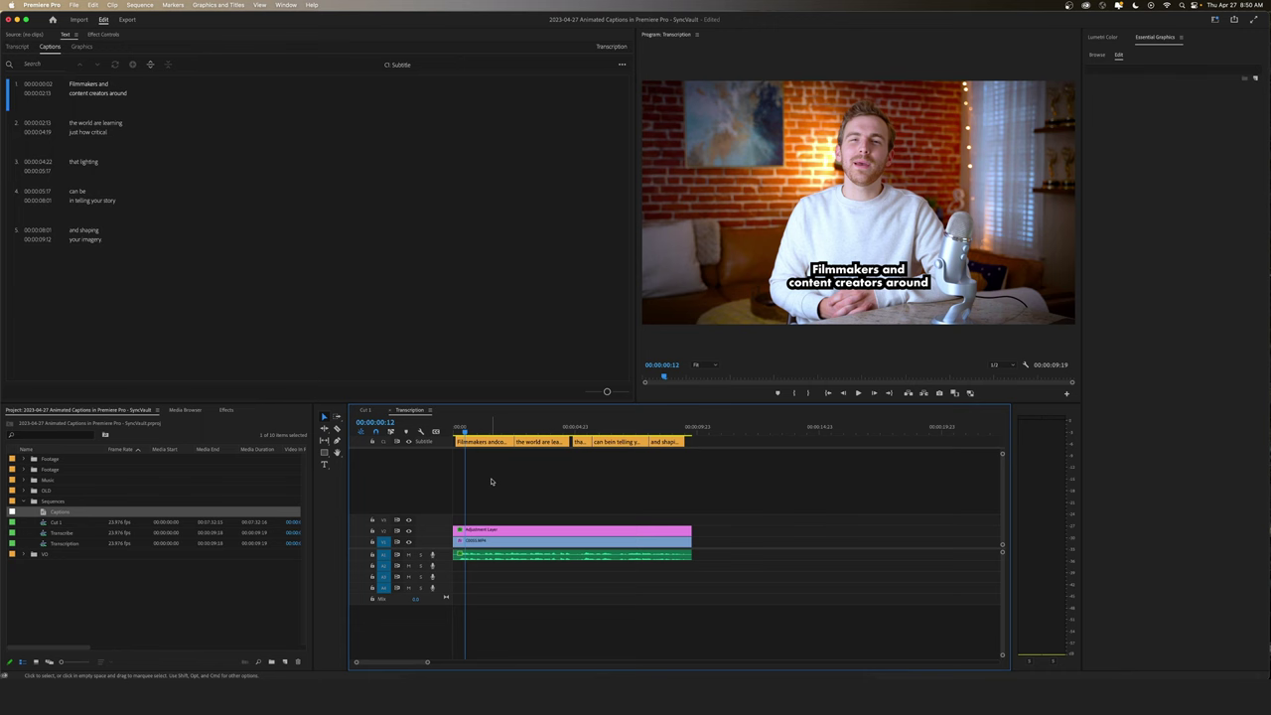
Set the export's caption option to Burn Captions Into Video, then return to editing.
{"action": "left_click", "coordinate": [182, 13]}
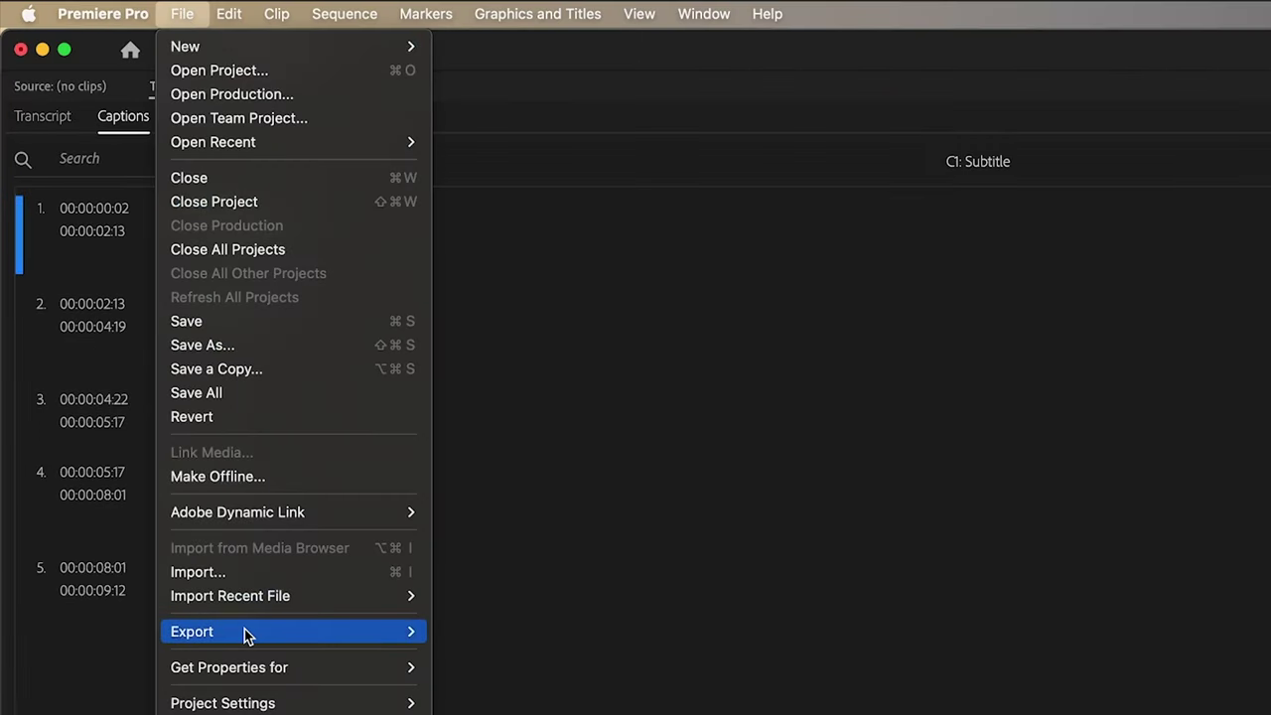
{"action": "mouse_move", "coordinate": [191, 632]}
{"action": "left_click", "coordinate": [473, 632]}
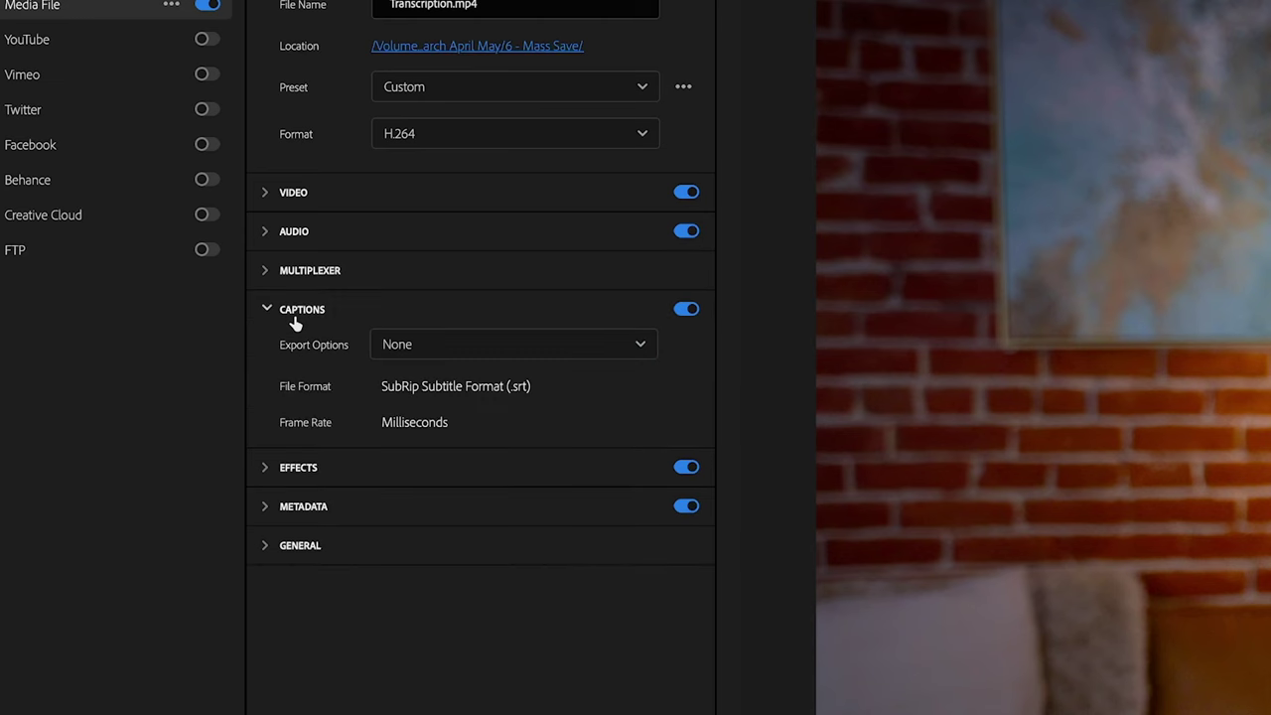
{"action": "left_click", "coordinate": [261, 218]}
{"action": "left_click", "coordinate": [524, 352]}
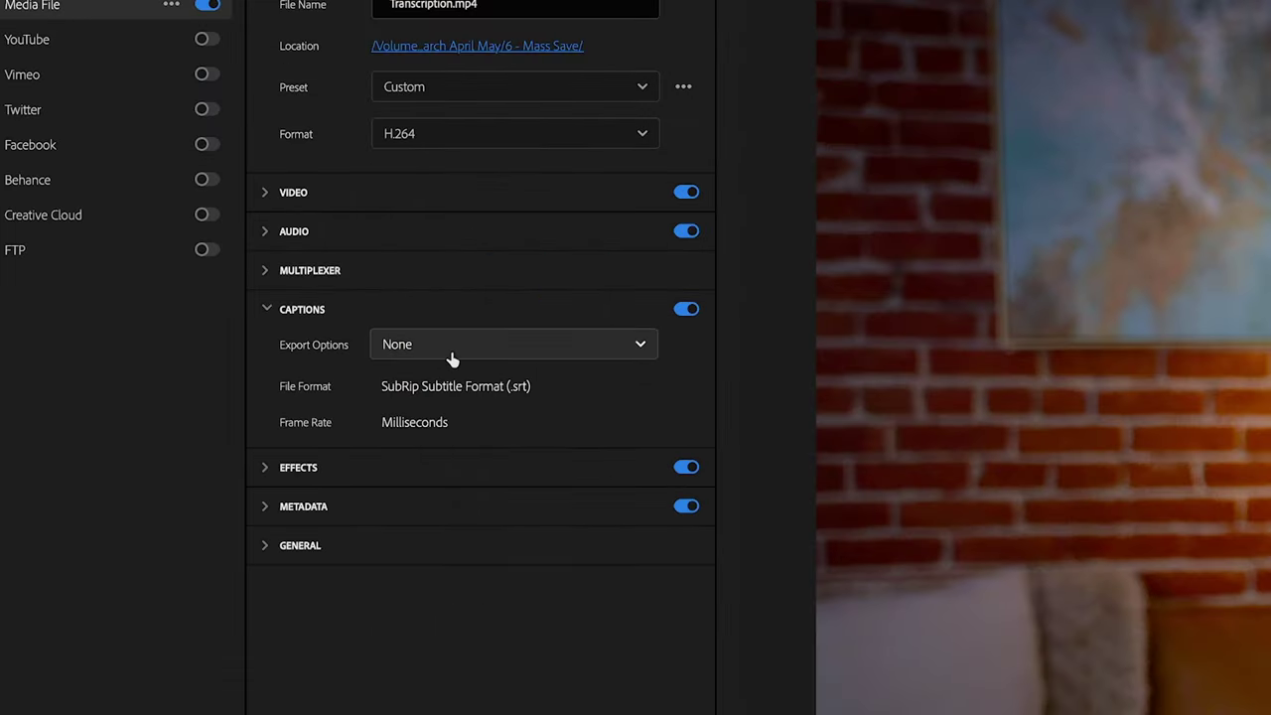
{"action": "left_click", "coordinate": [447, 350]}
{"action": "left_click", "coordinate": [452, 449]}
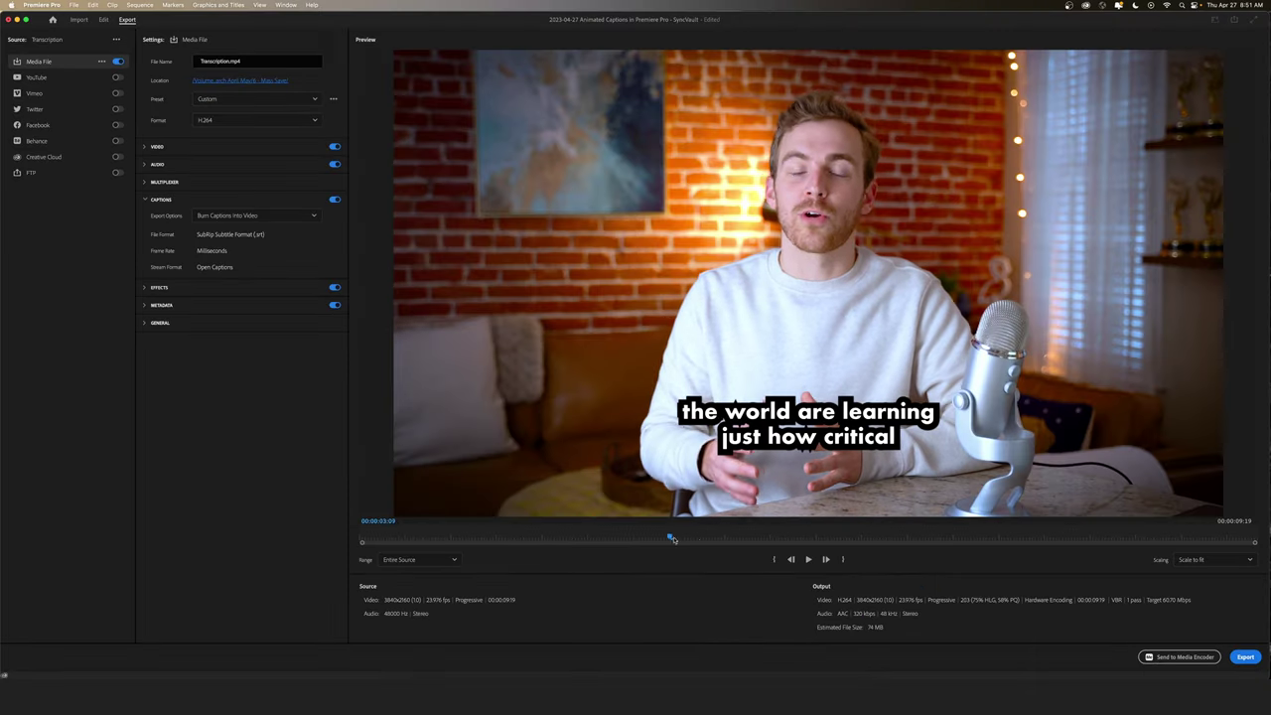
{"action": "mouse_move", "coordinate": [672, 539]}
{"action": "left_mouse_down"}
{"action": "mouse_move", "coordinate": [738, 544]}
{"action": "mouse_move", "coordinate": [577, 543]}
{"action": "left_mouse_up"}
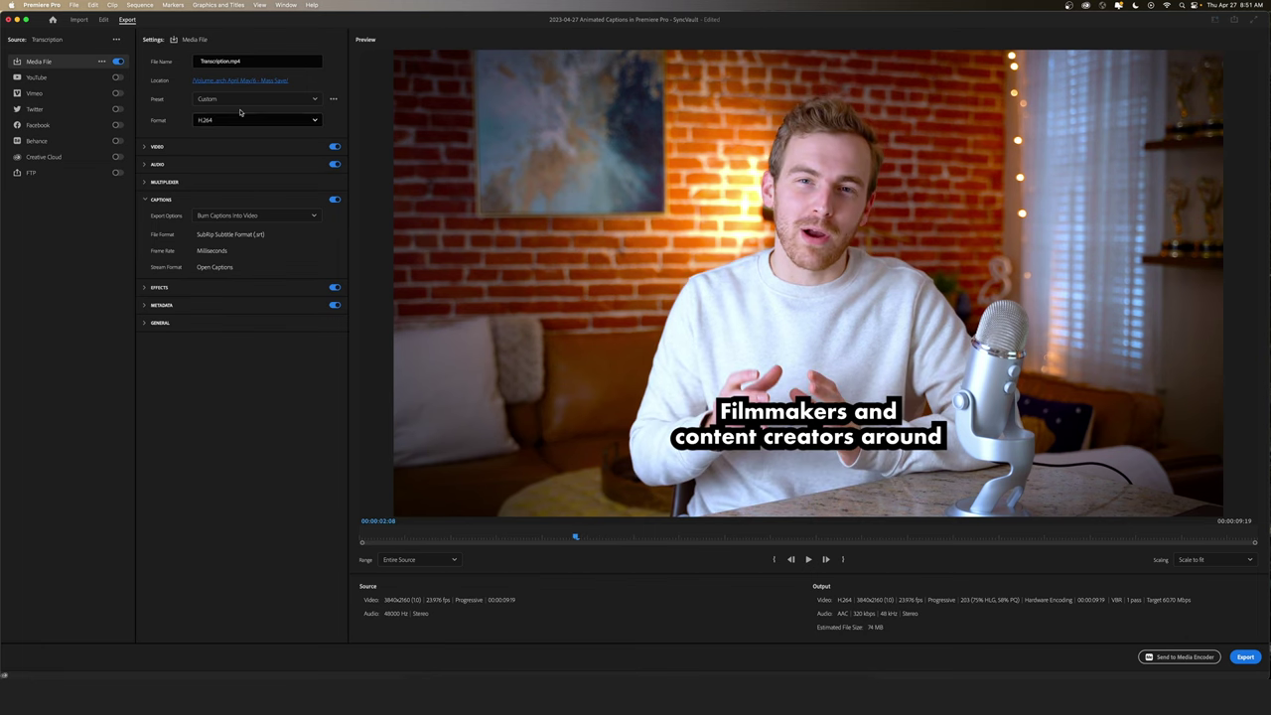
{"action": "left_click", "coordinate": [104, 20]}
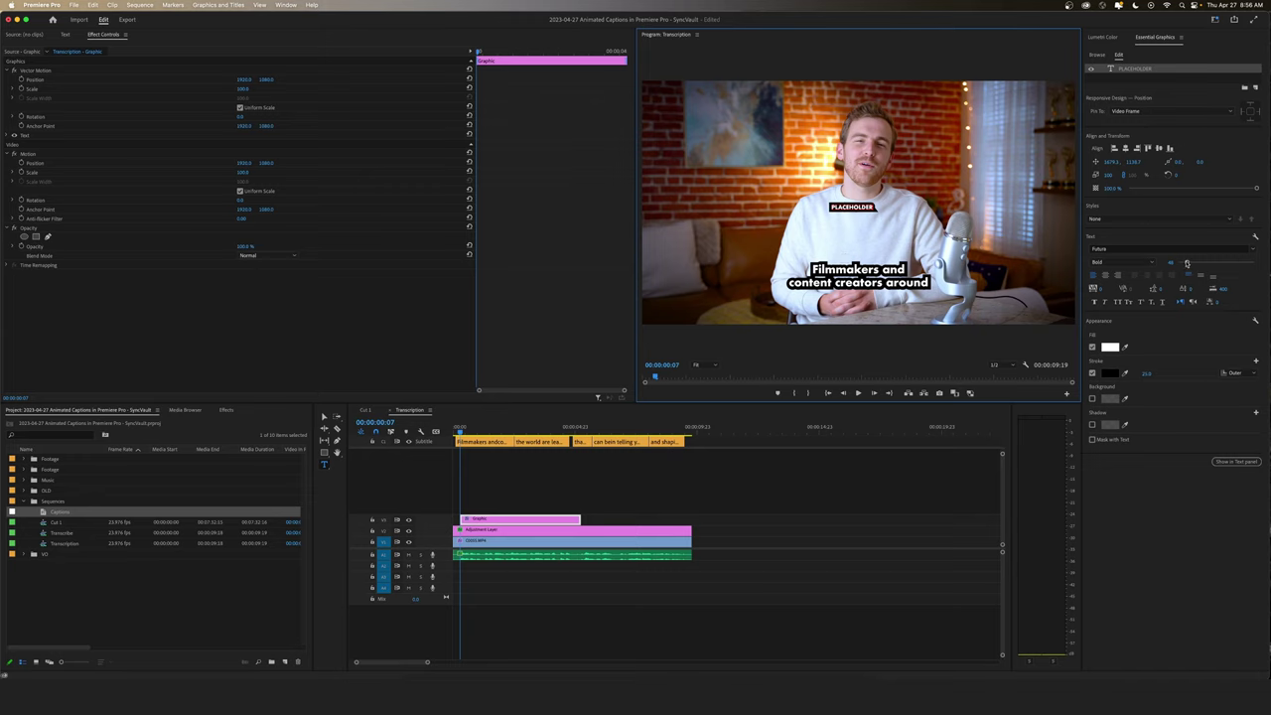
Enlarge the text to about 124 and retype it as 'Placeholder'.
{"action": "left_click_drag", "start_coordinate": [1186, 264], "coordinate": [1199, 265]}
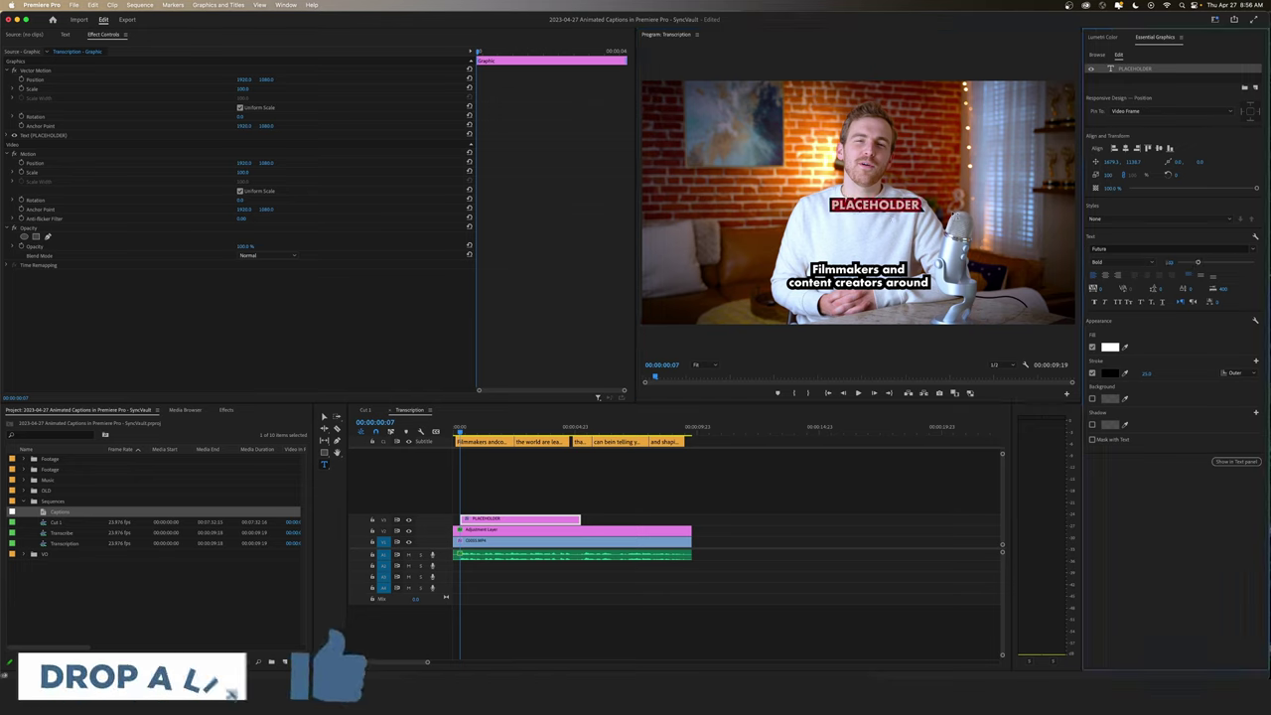
{"action": "left_click", "coordinate": [954, 214]}
{"action": "type", "text": "Placeho"}
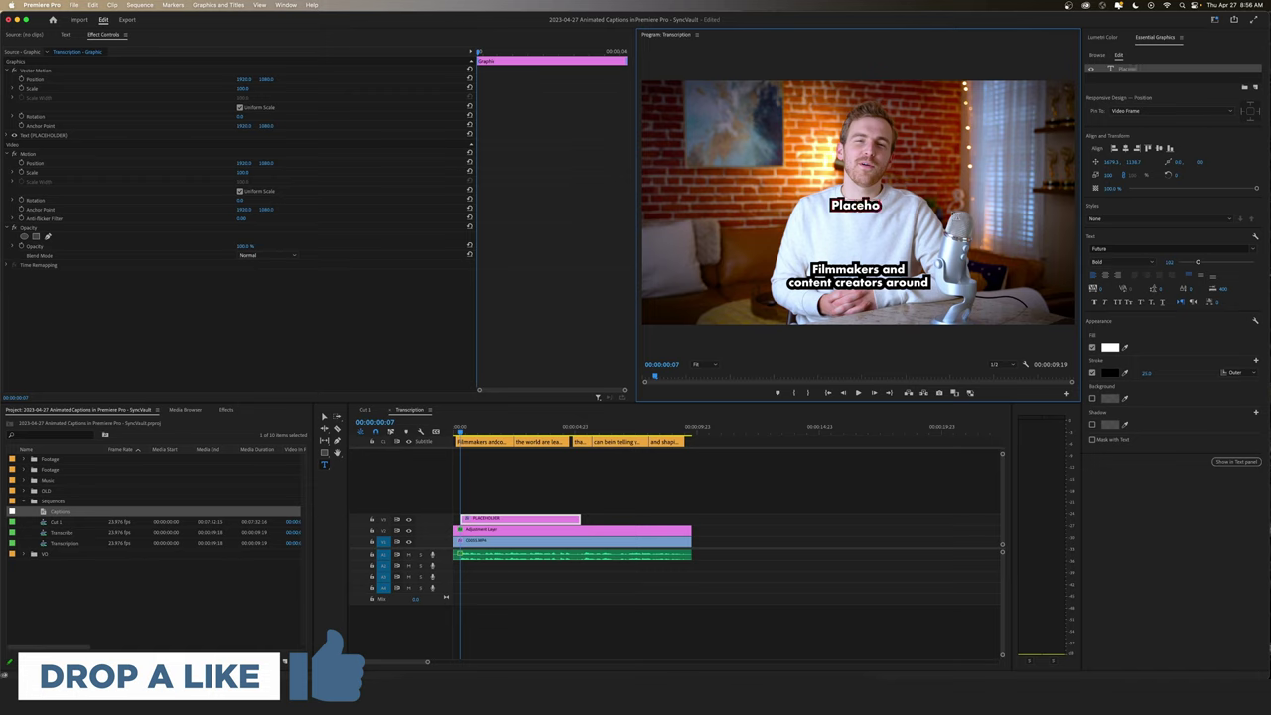
{"action": "type", "text": "lder"}
{"action": "left_click", "coordinate": [44, 75]}
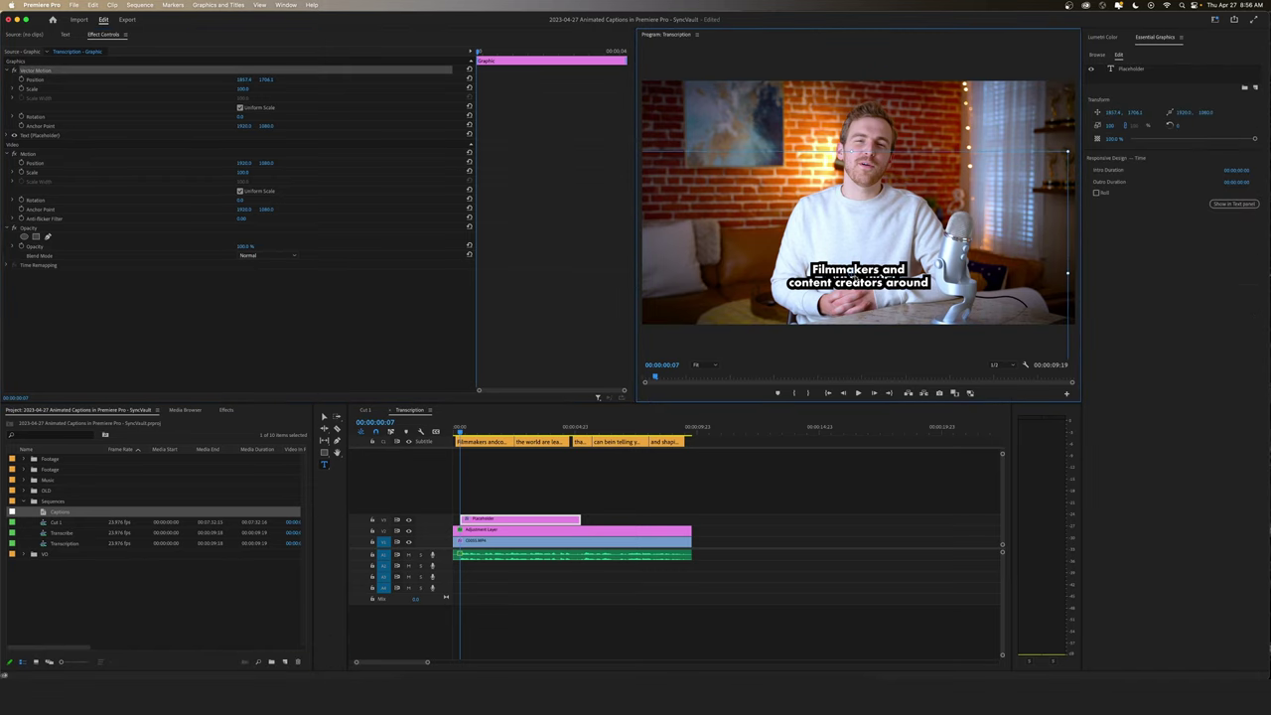
Extend the Placeholder clip to the full sequence length and hide the subtitle track.
{"action": "left_click_drag", "start_coordinate": [581, 518], "coordinate": [590, 518]}
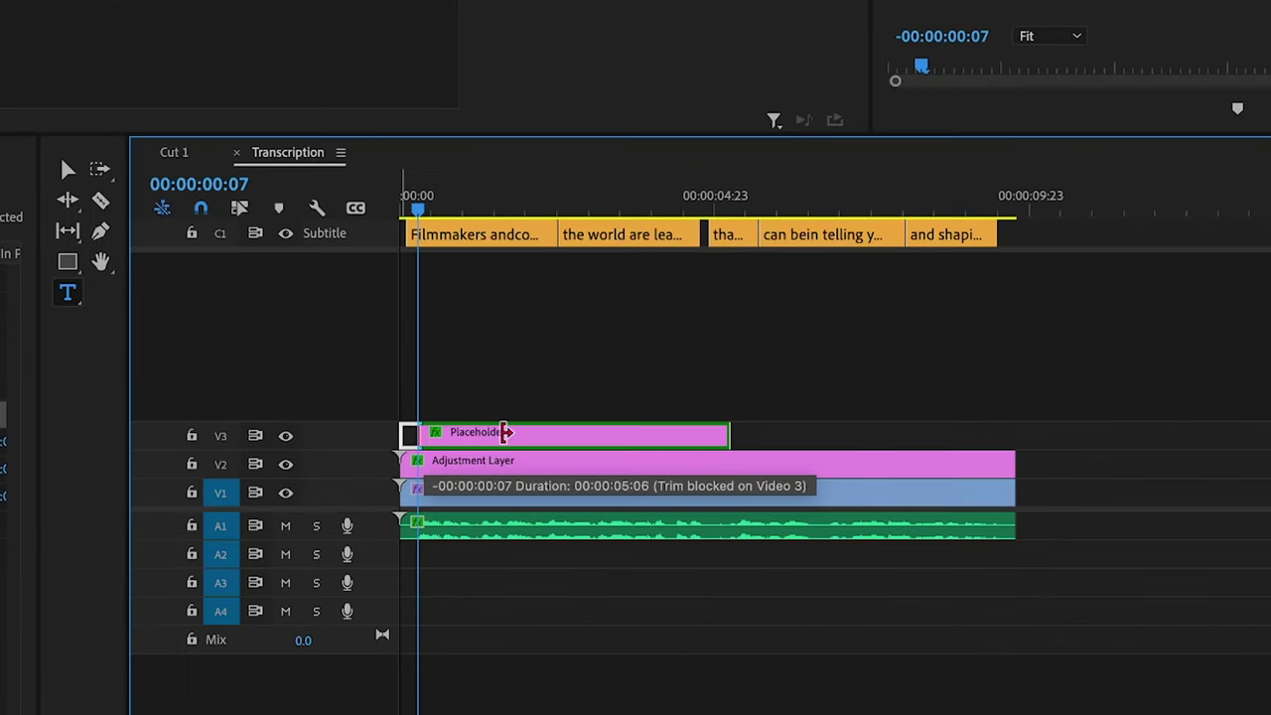
{"action": "left_click_drag", "start_coordinate": [749, 434], "coordinate": [1030, 433]}
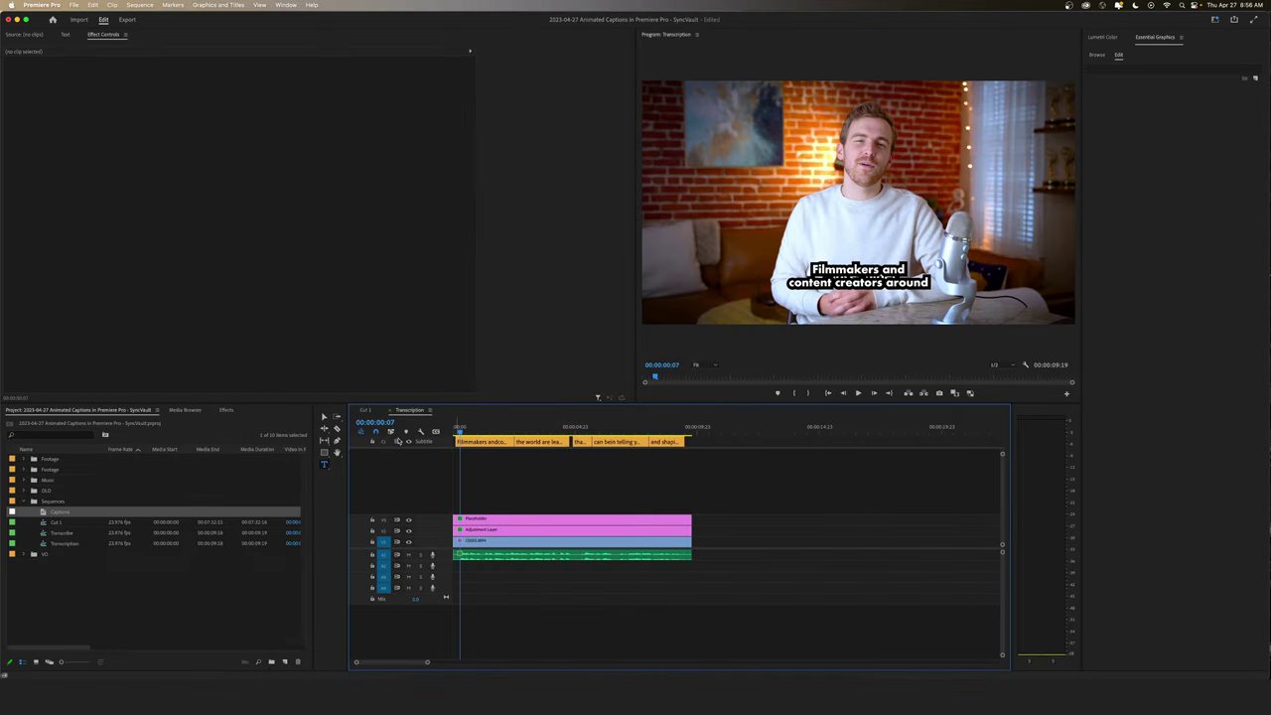
{"action": "left_click", "coordinate": [408, 441]}
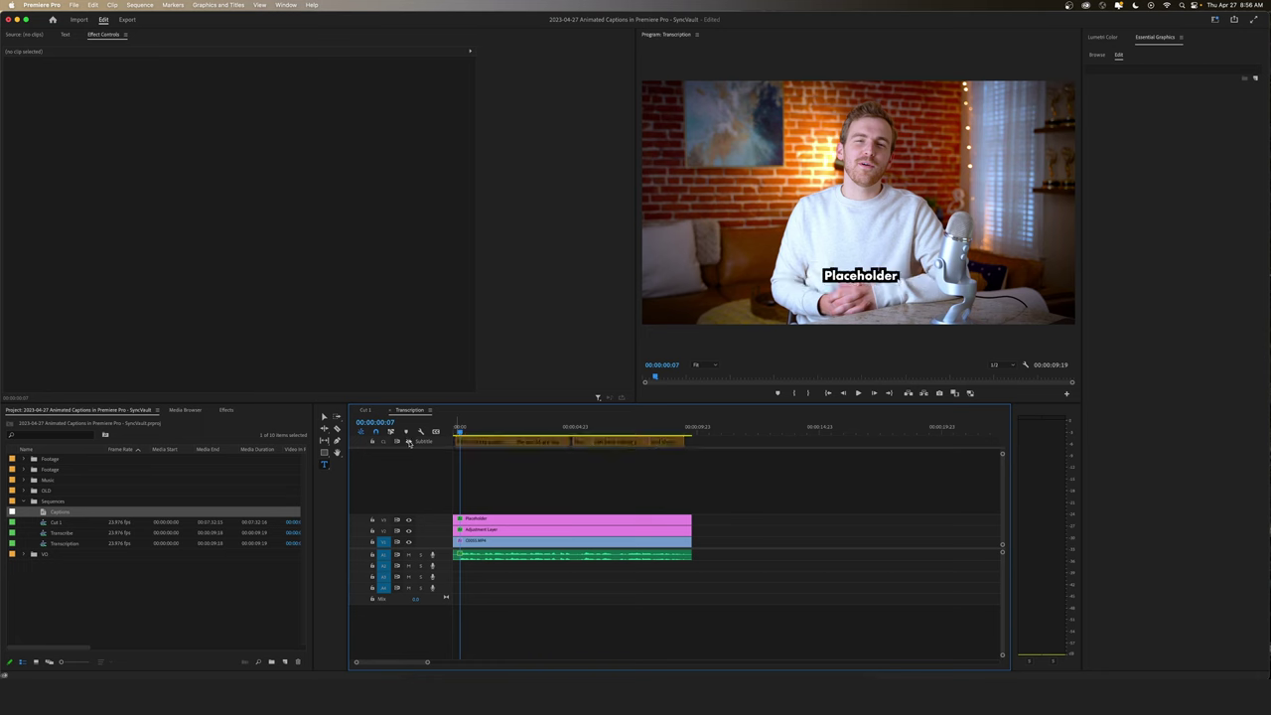
{"action": "left_click", "coordinate": [470, 519]}
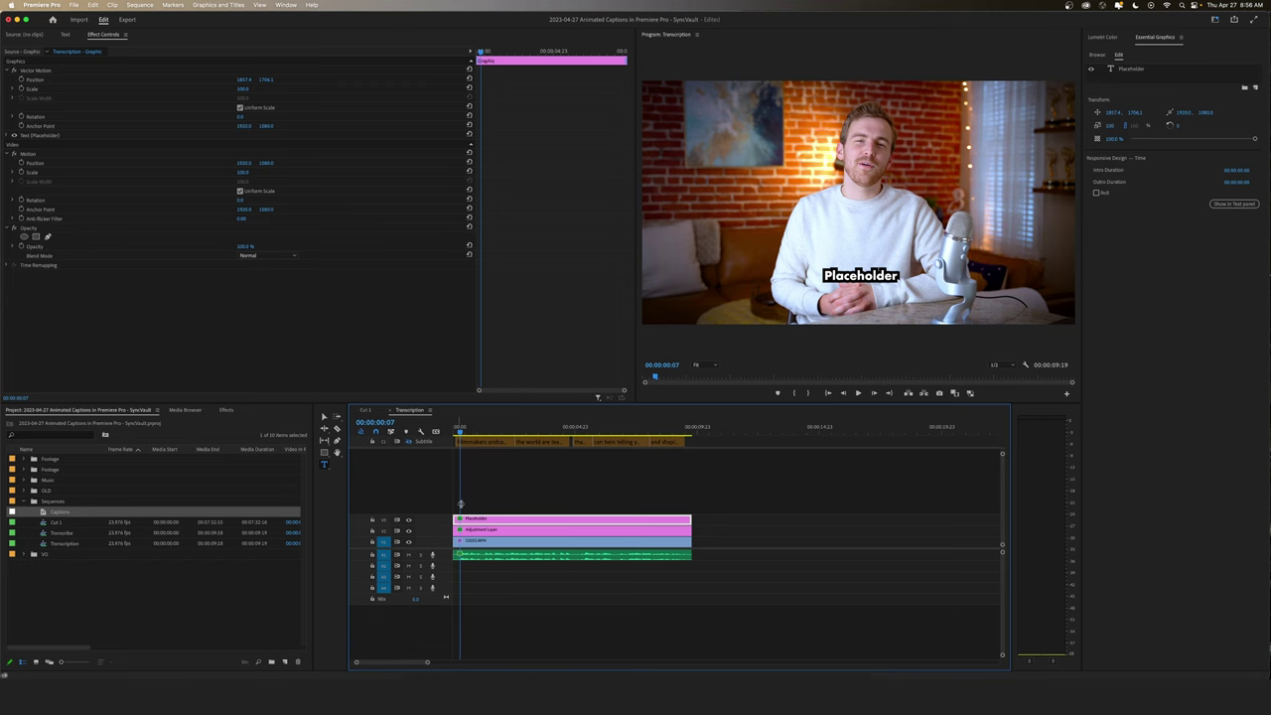
Razor-cut the Placeholder clip at each caption boundary.
{"action": "key", "text": "c"}
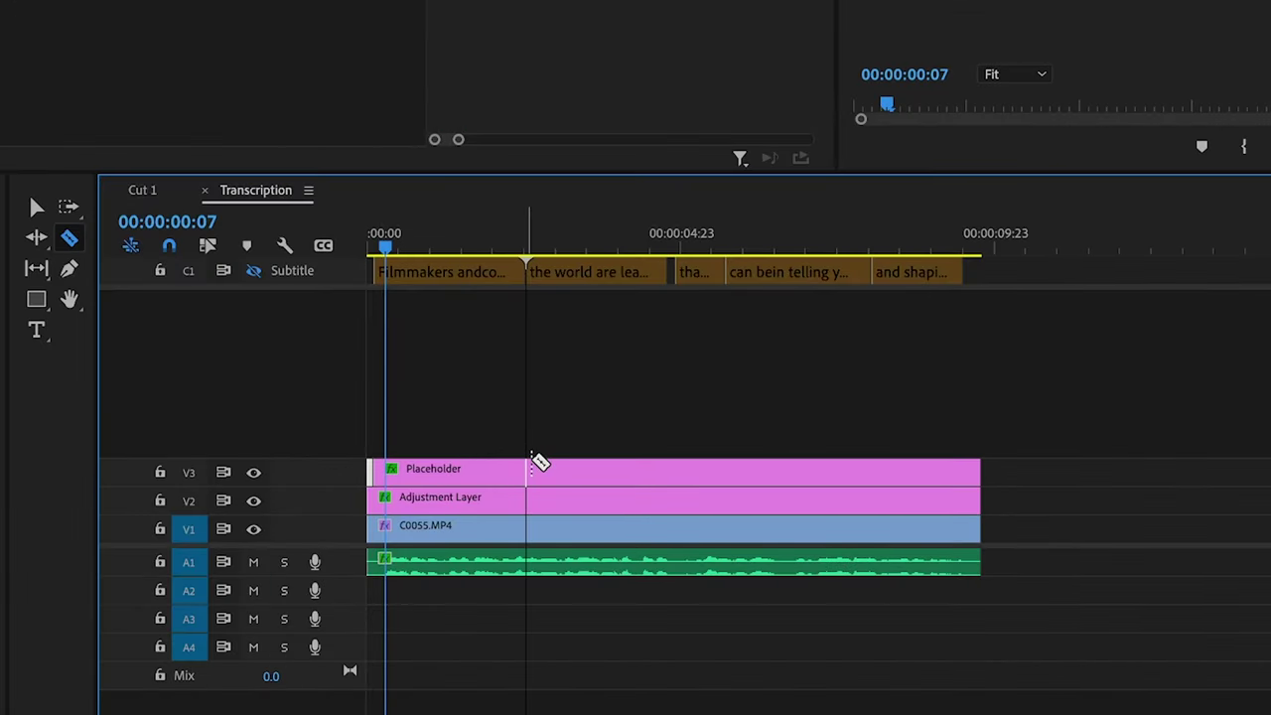
{"action": "left_click", "coordinate": [533, 463]}
{"action": "left_click", "coordinate": [680, 464]}
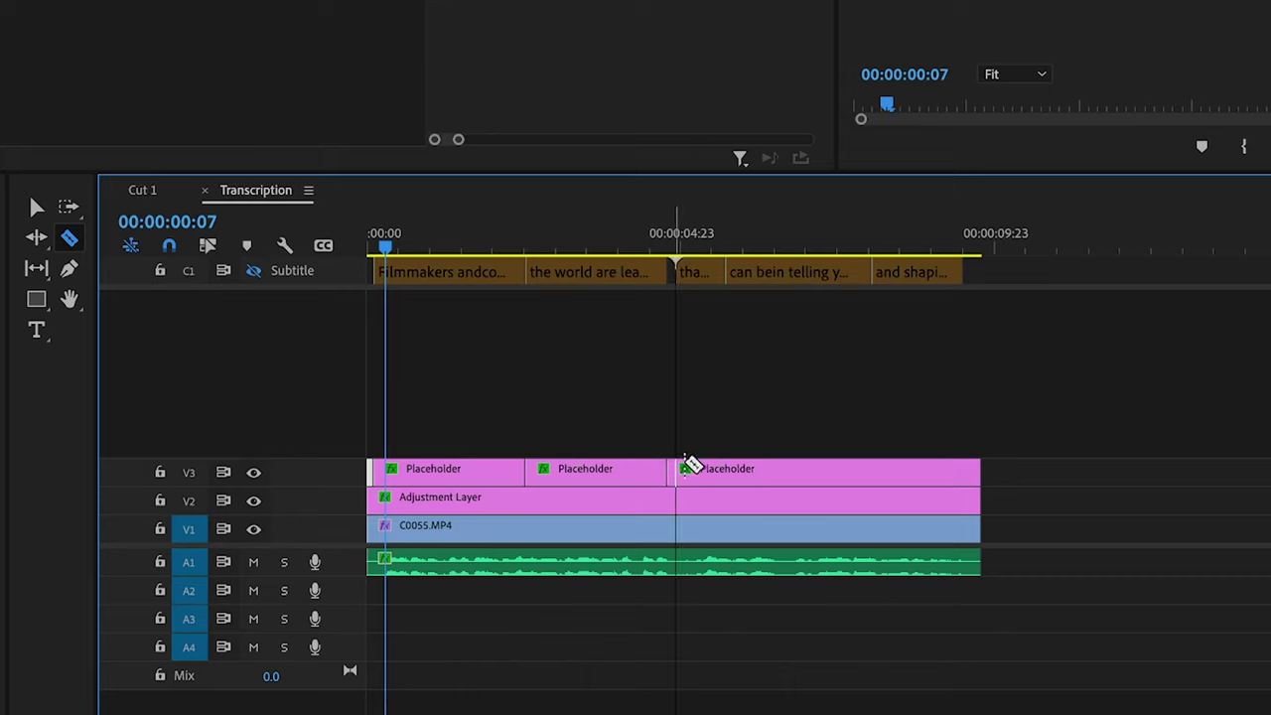
{"action": "left_click", "coordinate": [726, 465]}
{"action": "left_click", "coordinate": [874, 465]}
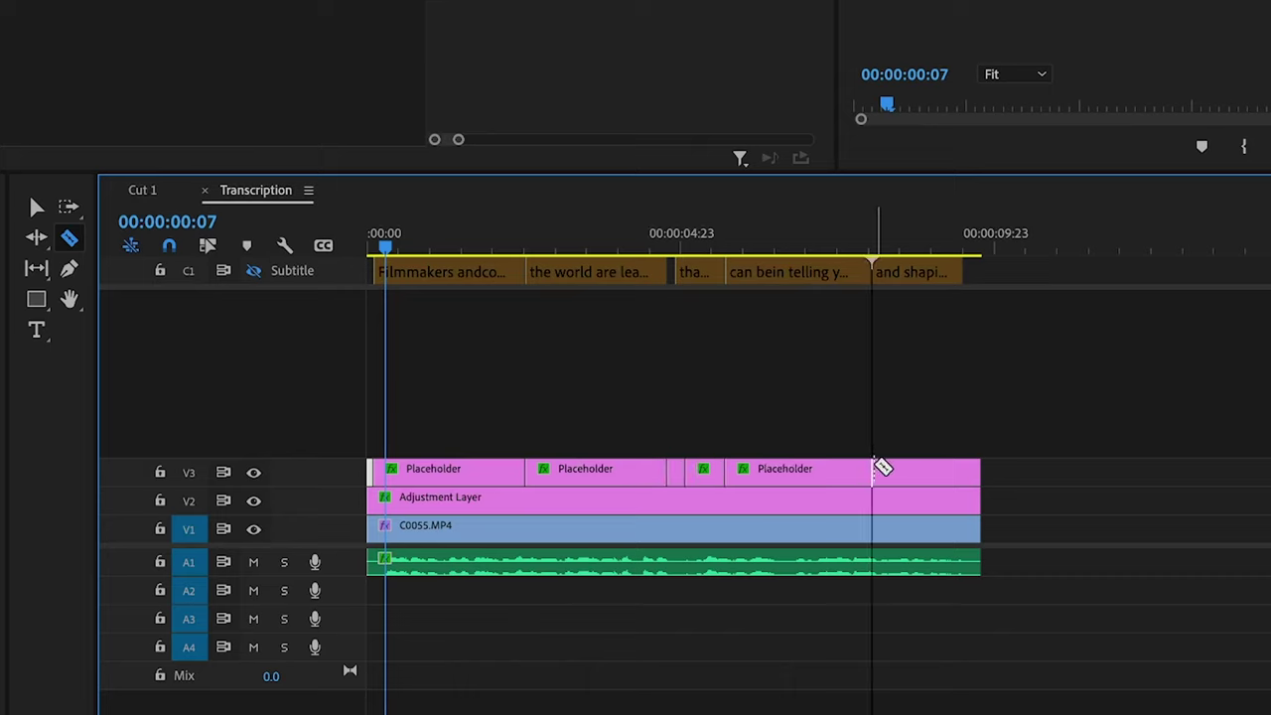
{"action": "left_click", "coordinate": [965, 475]}
Delete the leftover end sliver and the clip in the caption gap.
{"action": "key", "text": "v"}
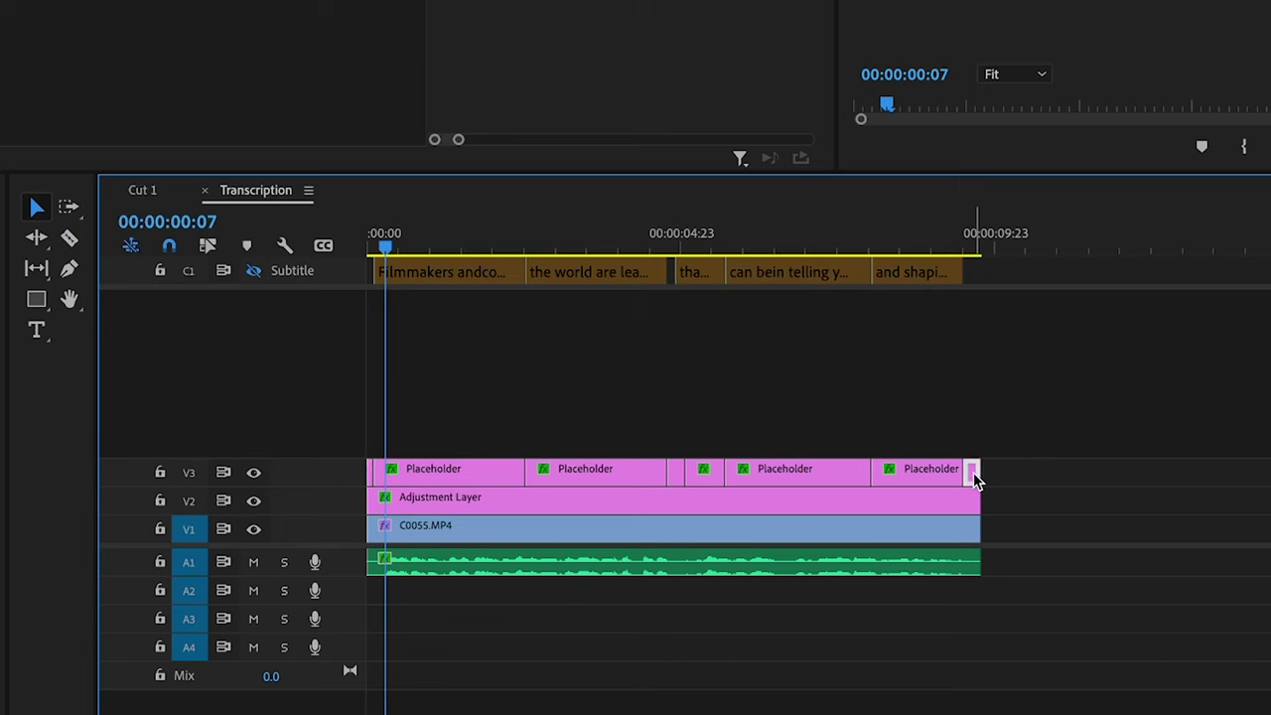
{"action": "left_click", "coordinate": [974, 474]}
{"action": "key", "text": "Delete"}
{"action": "left_click", "coordinate": [676, 473]}
{"action": "key", "text": "Delete"}
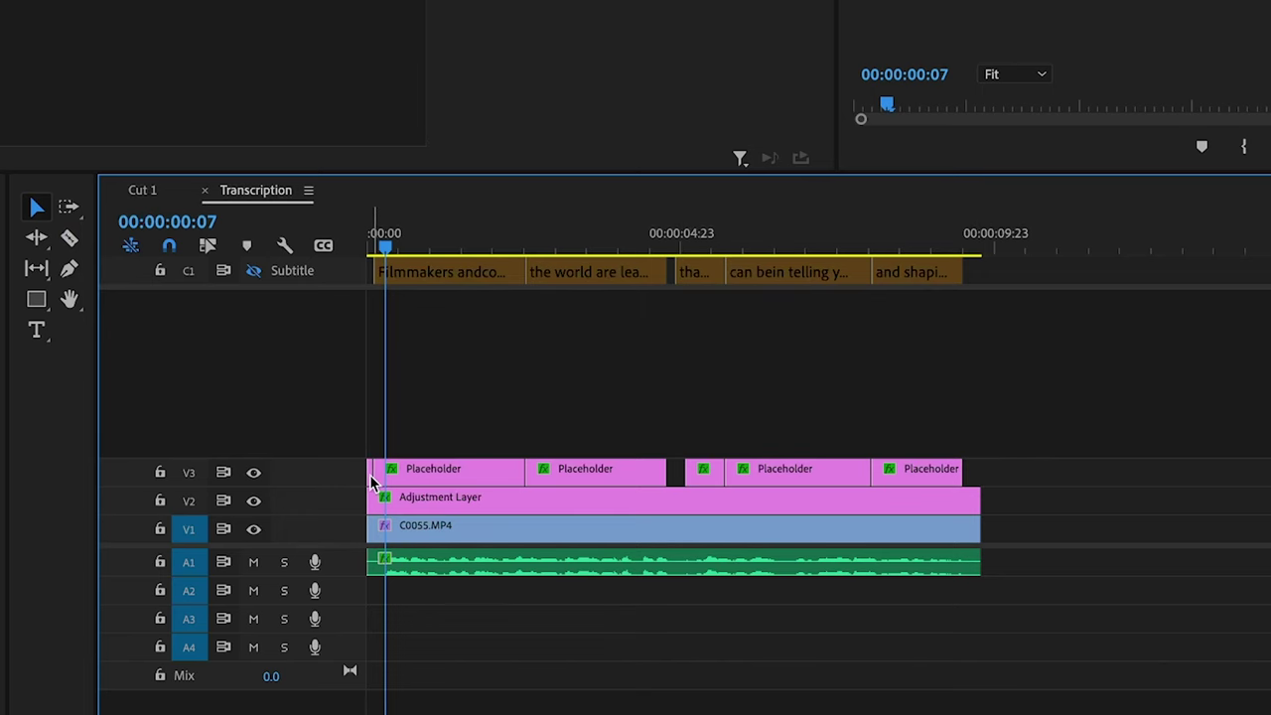
{"action": "left_click", "coordinate": [431, 473]}
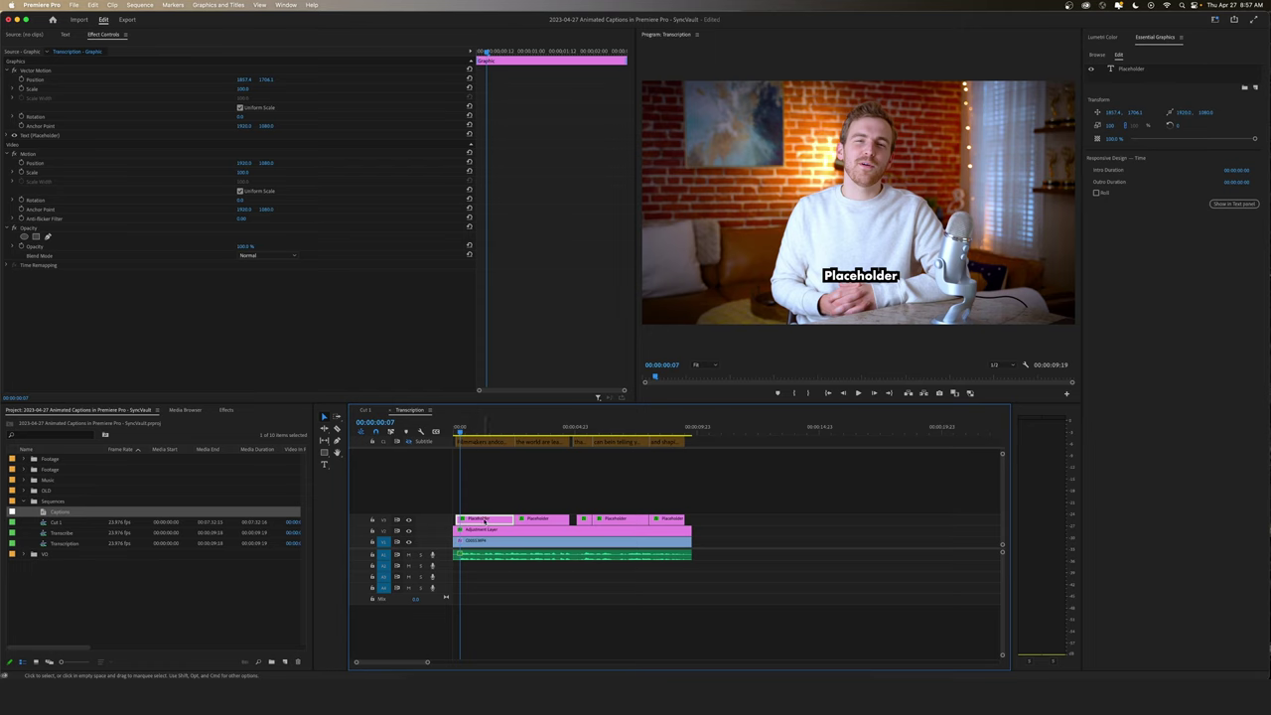
Replace the first text clip's Placeholder with the subtitle wording 'Filmmakers and content creators around'.
{"action": "left_click", "coordinate": [479, 442]}
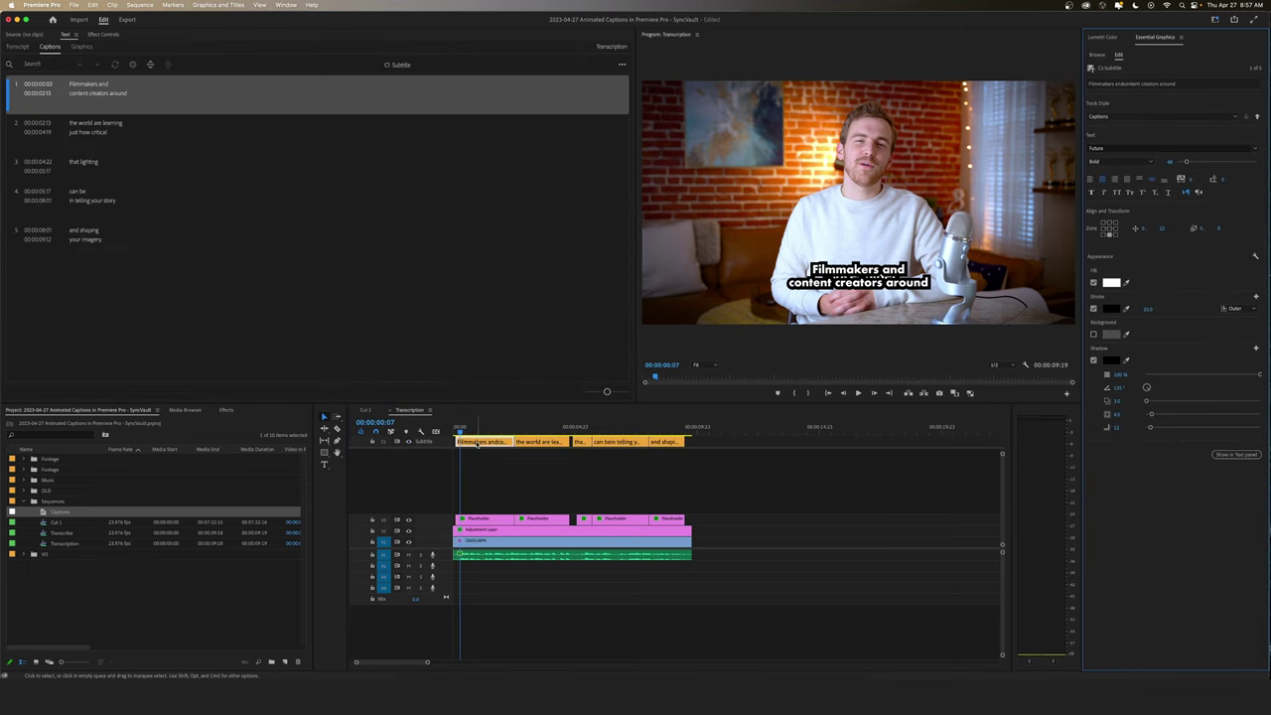
{"action": "double_click", "coordinate": [821, 275]}
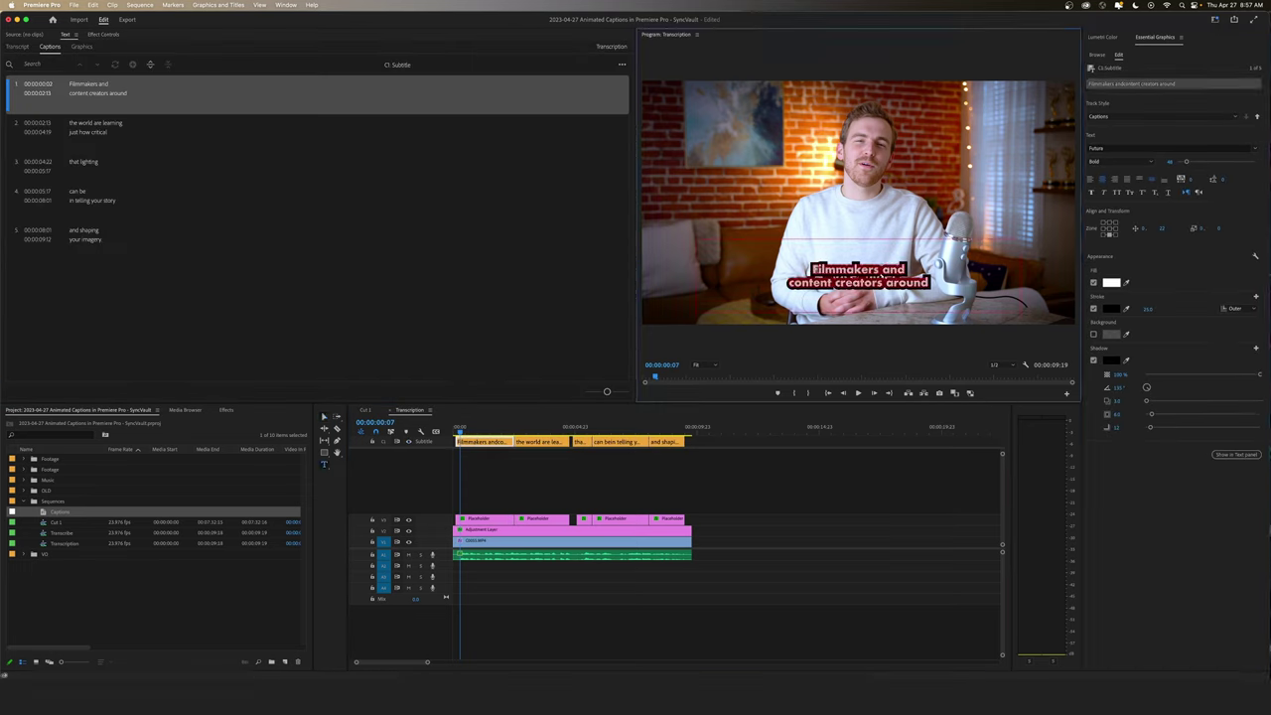
{"action": "left_click", "coordinate": [459, 477]}
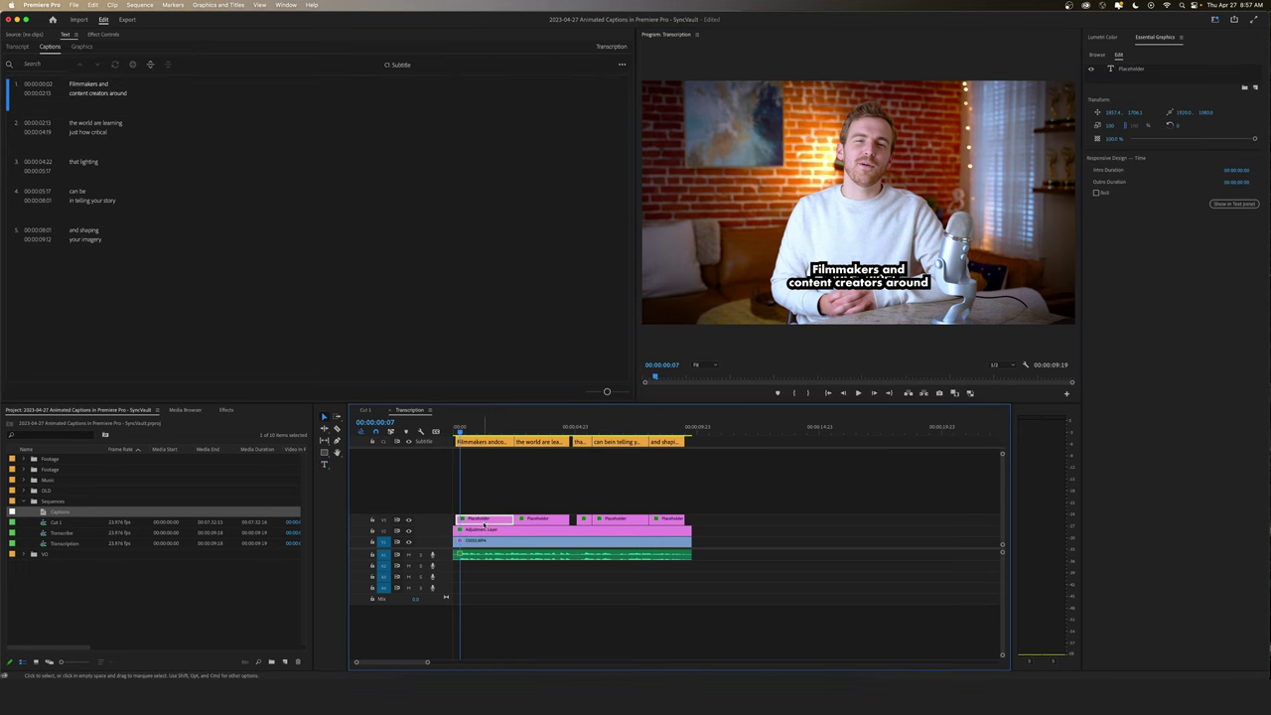
{"action": "left_click", "coordinate": [408, 441]}
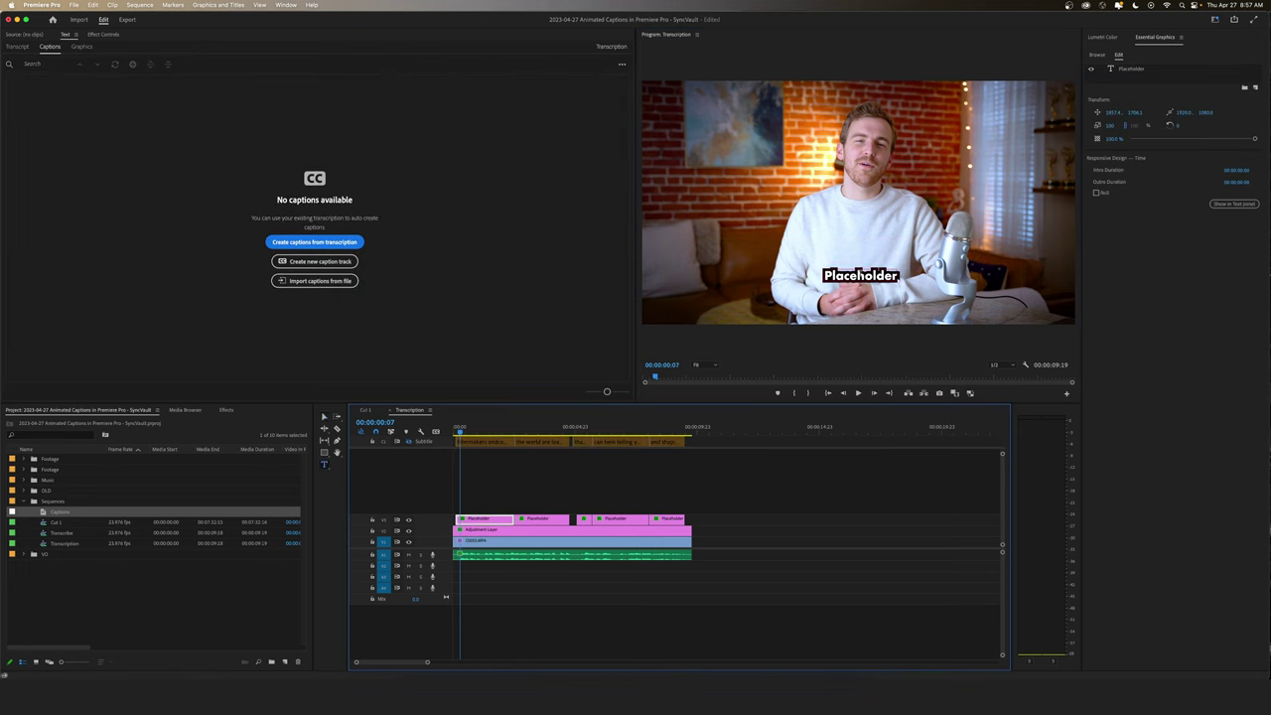
{"action": "double_click", "coordinate": [860, 281]}
{"action": "key", "text": "Escape"}
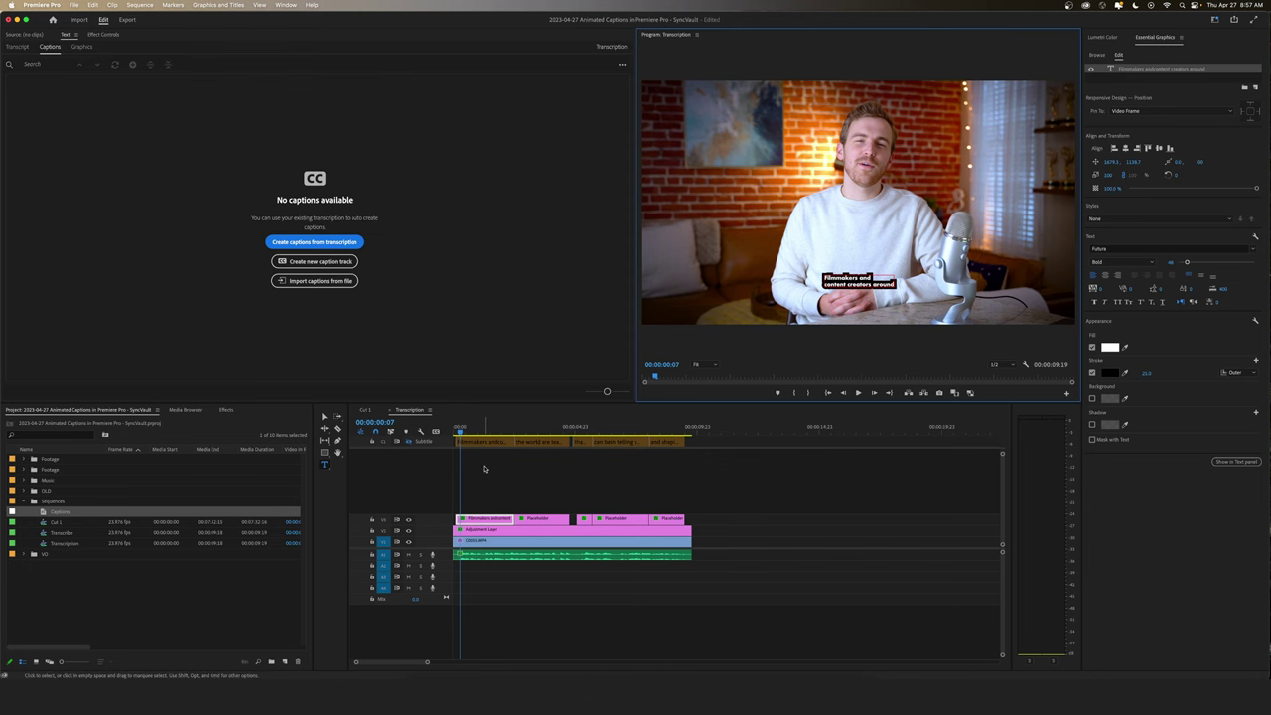
{"action": "left_click", "coordinate": [534, 427]}
{"action": "left_click", "coordinate": [408, 441]}
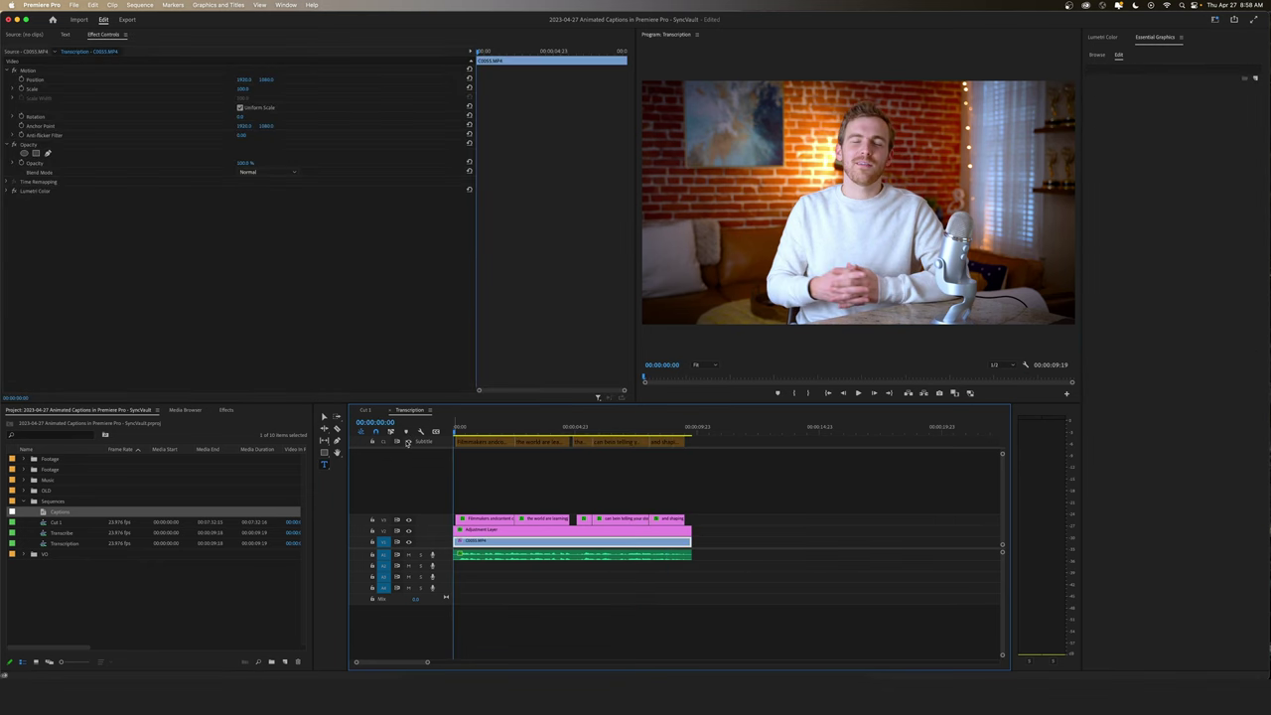
Turn off the C1 subtitle track output and play back to check the V3 text captions.
{"action": "key", "text": "space"}
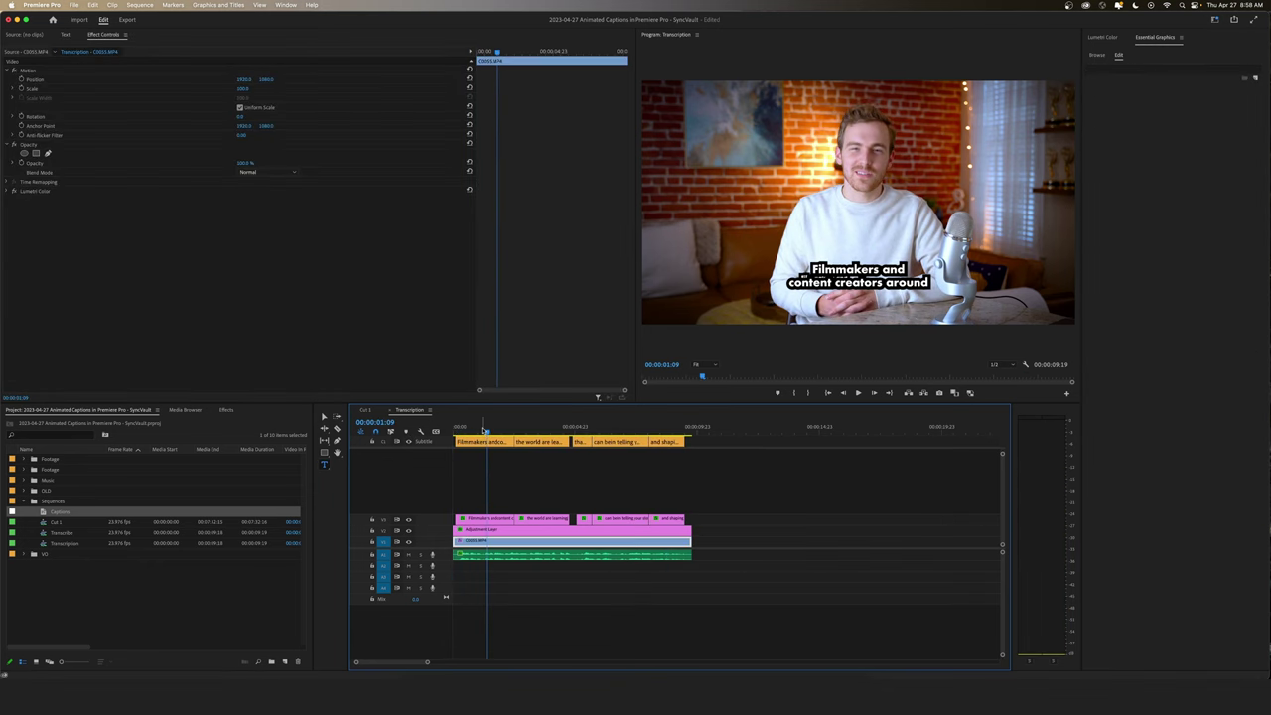
{"action": "left_click", "coordinate": [409, 442]}
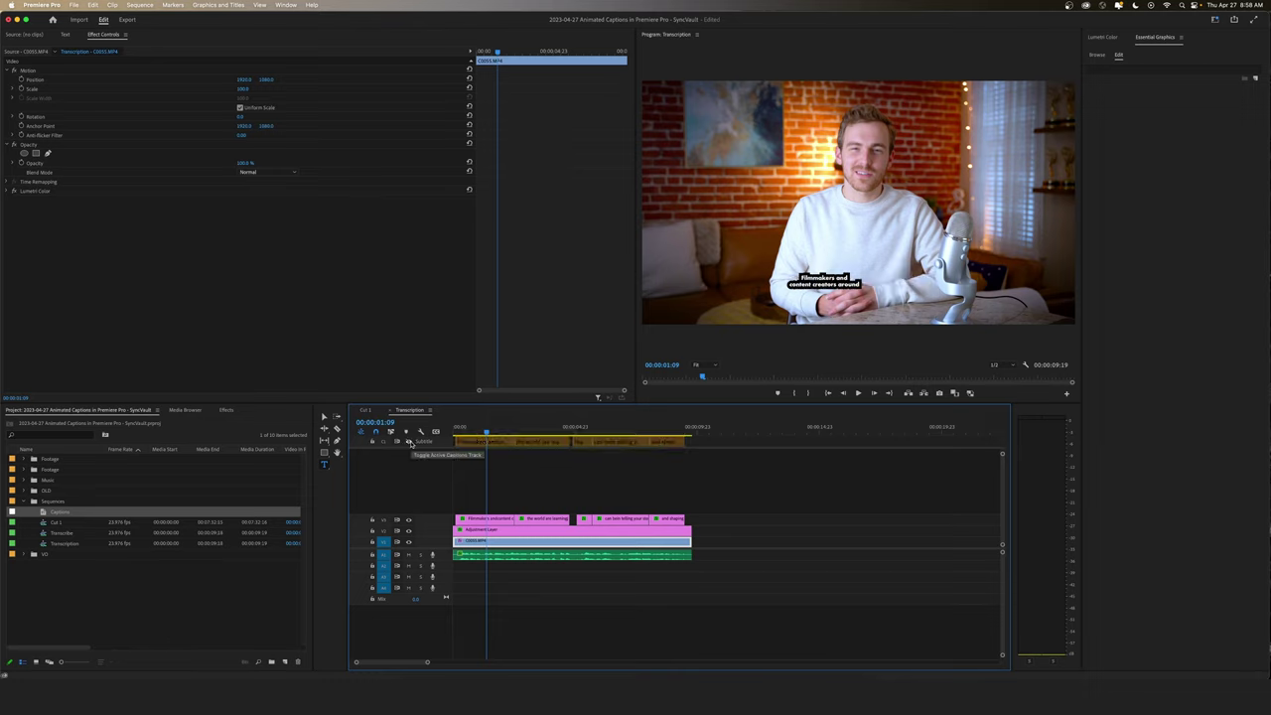
{"action": "left_click", "coordinate": [475, 452]}
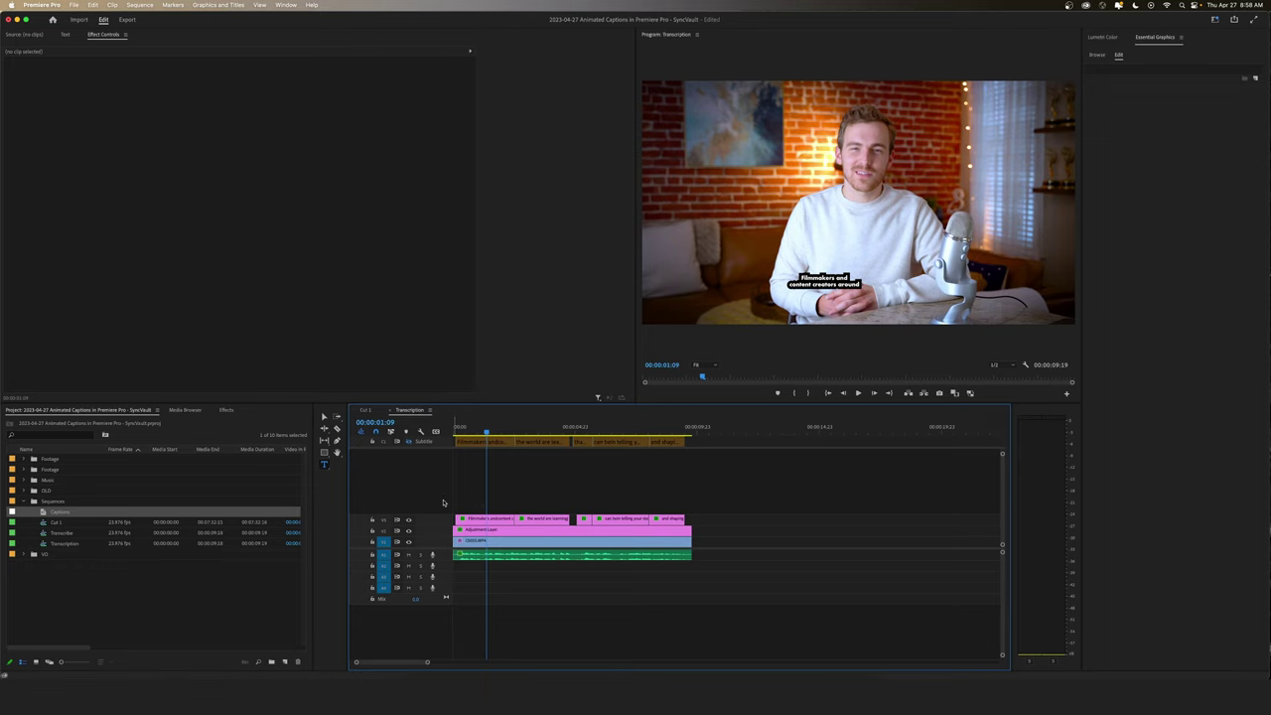
{"action": "left_click", "coordinate": [485, 521]}
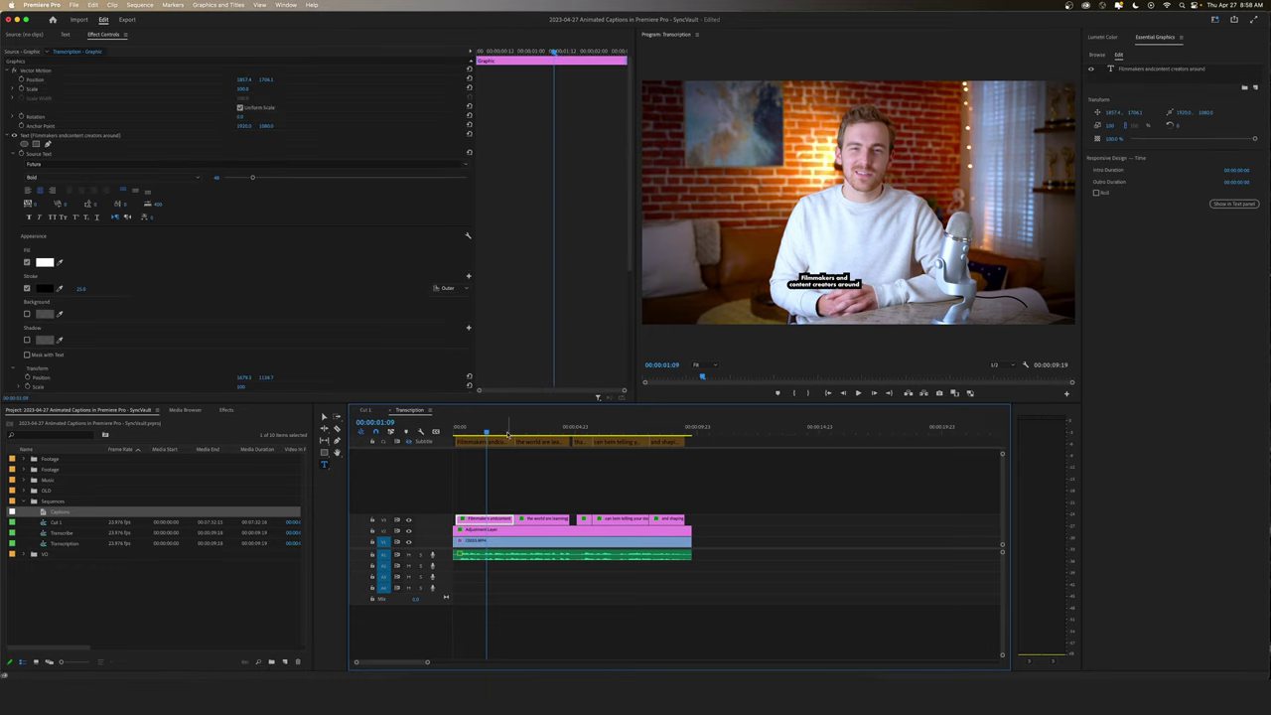
{"action": "key", "text": "space"}
{"action": "left_click", "coordinate": [596, 542]}
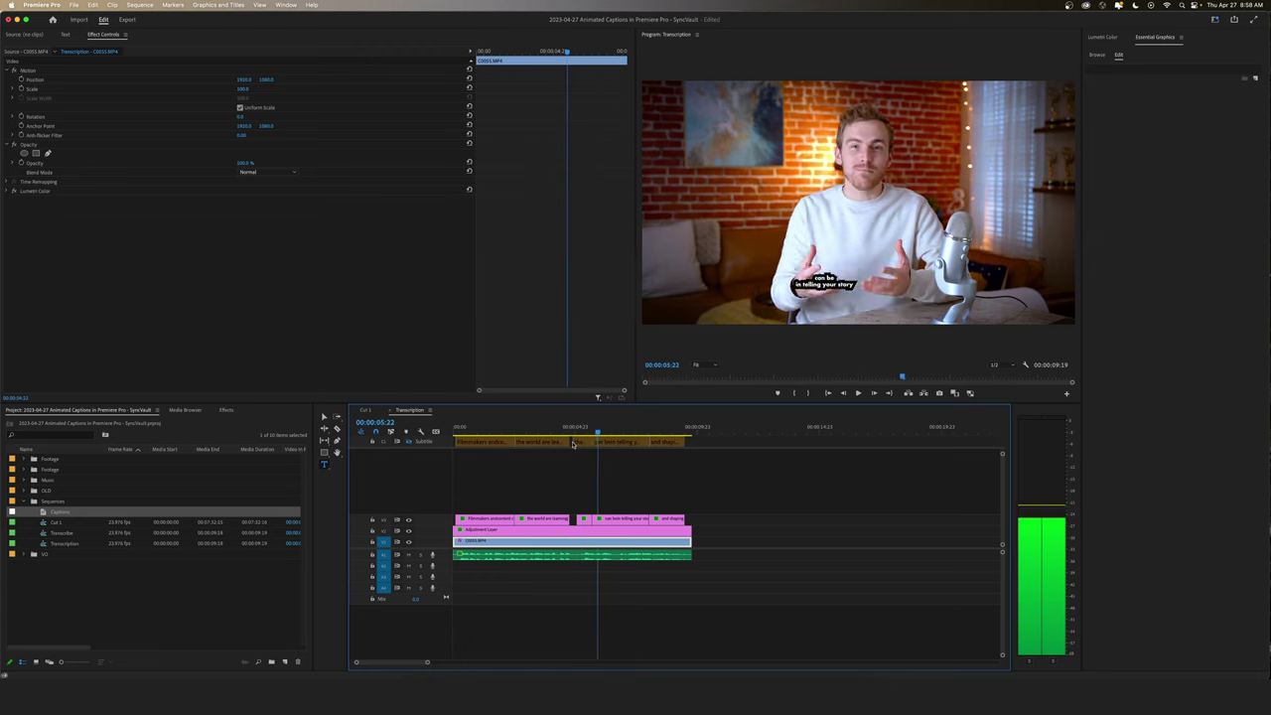
{"action": "key", "text": "space"}
{"action": "left_click", "coordinate": [486, 520]}
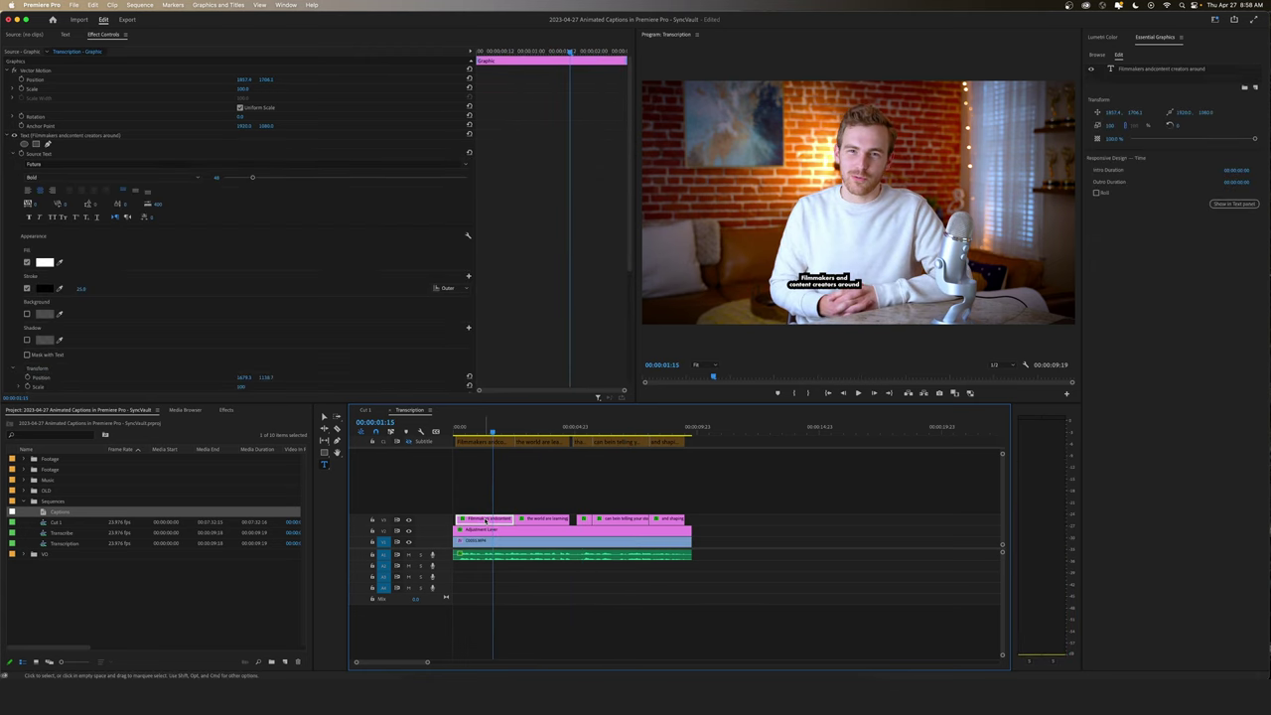
Centre the first caption's anchor point, nudge it upward, and scale it to 180%.
{"action": "left_click", "coordinate": [44, 72]}
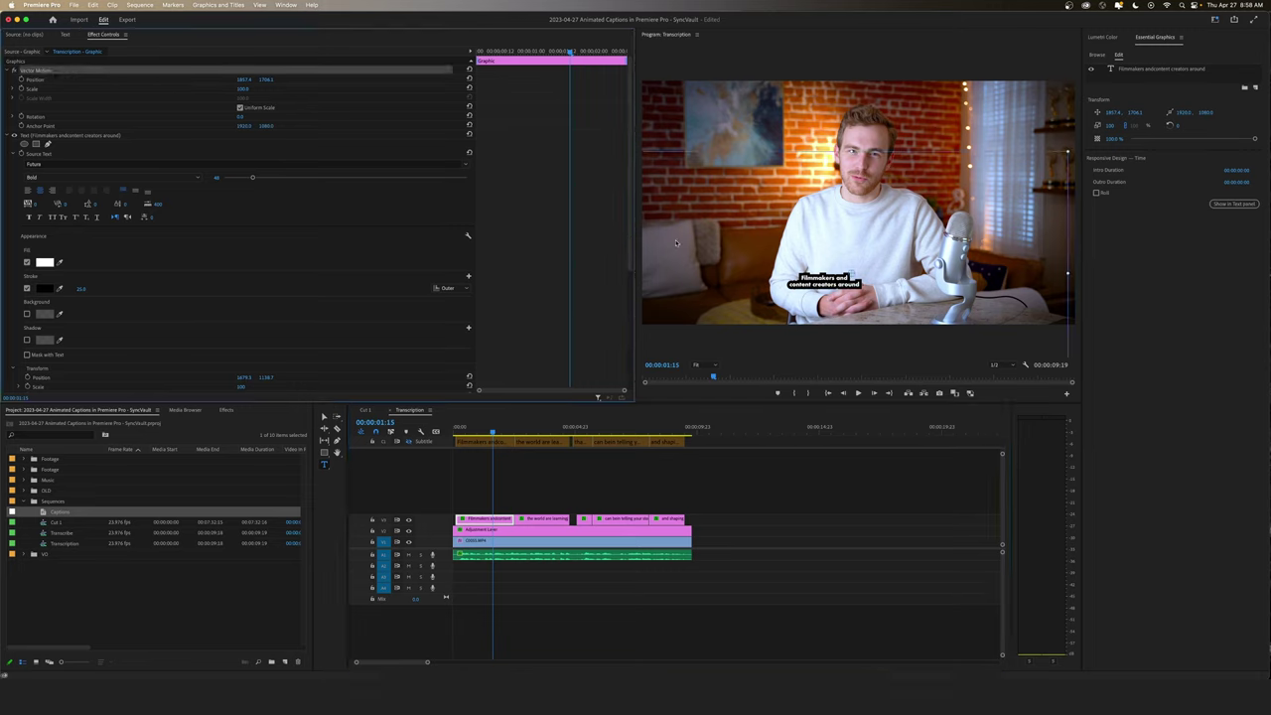
{"action": "left_click", "coordinate": [42, 127]}
{"action": "left_click_drag", "start_coordinate": [243, 126], "coordinate": [236, 126]}
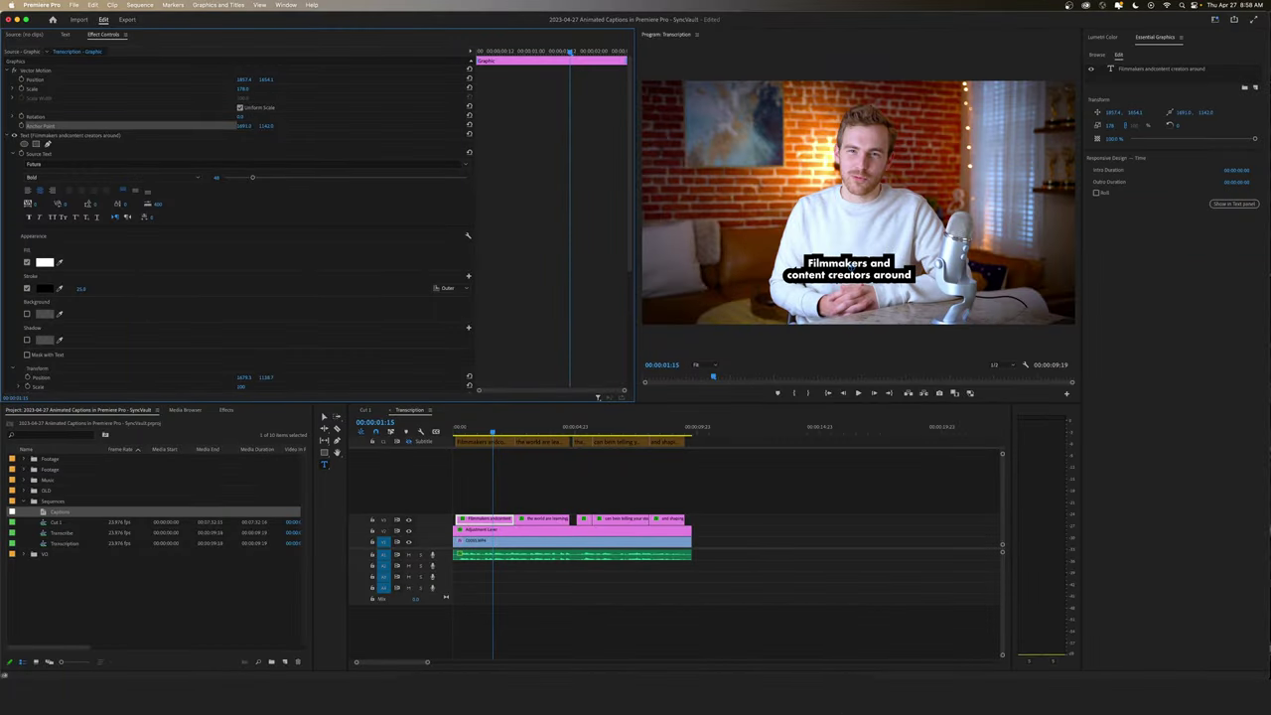
{"action": "left_click_drag", "start_coordinate": [266, 79], "coordinate": [262, 96]}
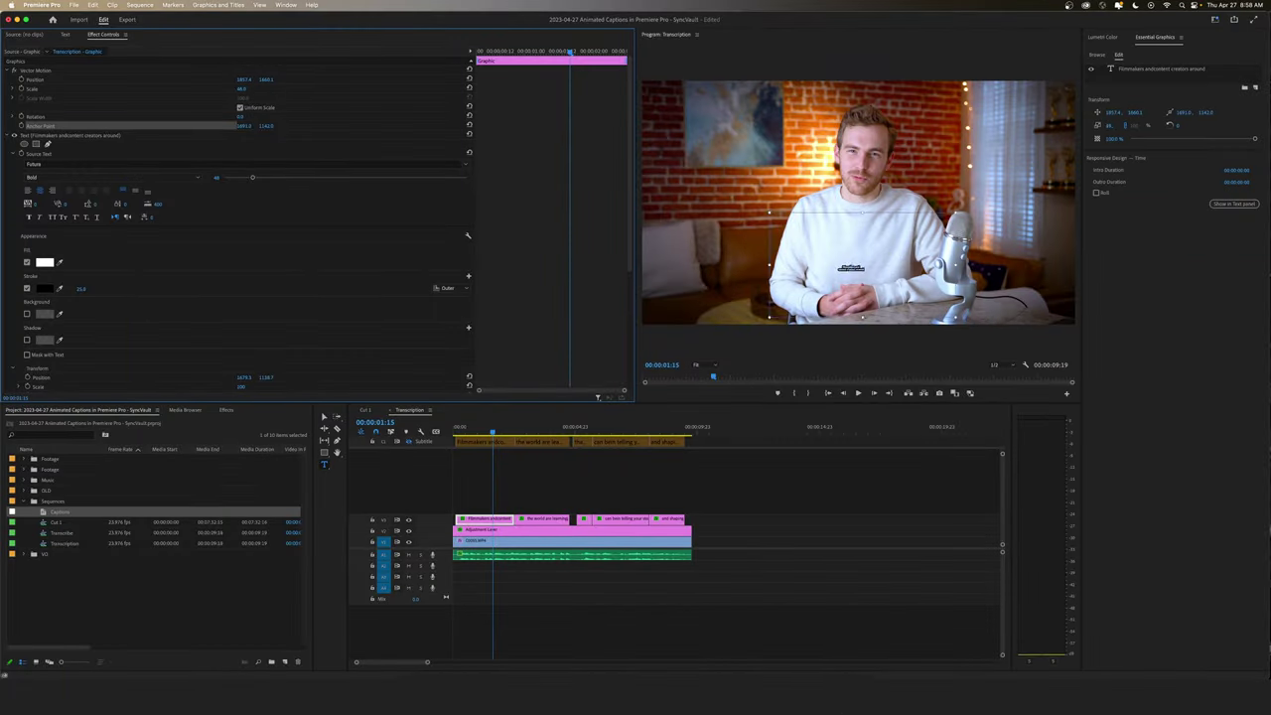
{"action": "left_click_drag", "start_coordinate": [243, 89], "coordinate": [248, 88]}
Marquee-select several caption clips and move the playhead to a later caption.
{"action": "left_click", "coordinate": [625, 444]}
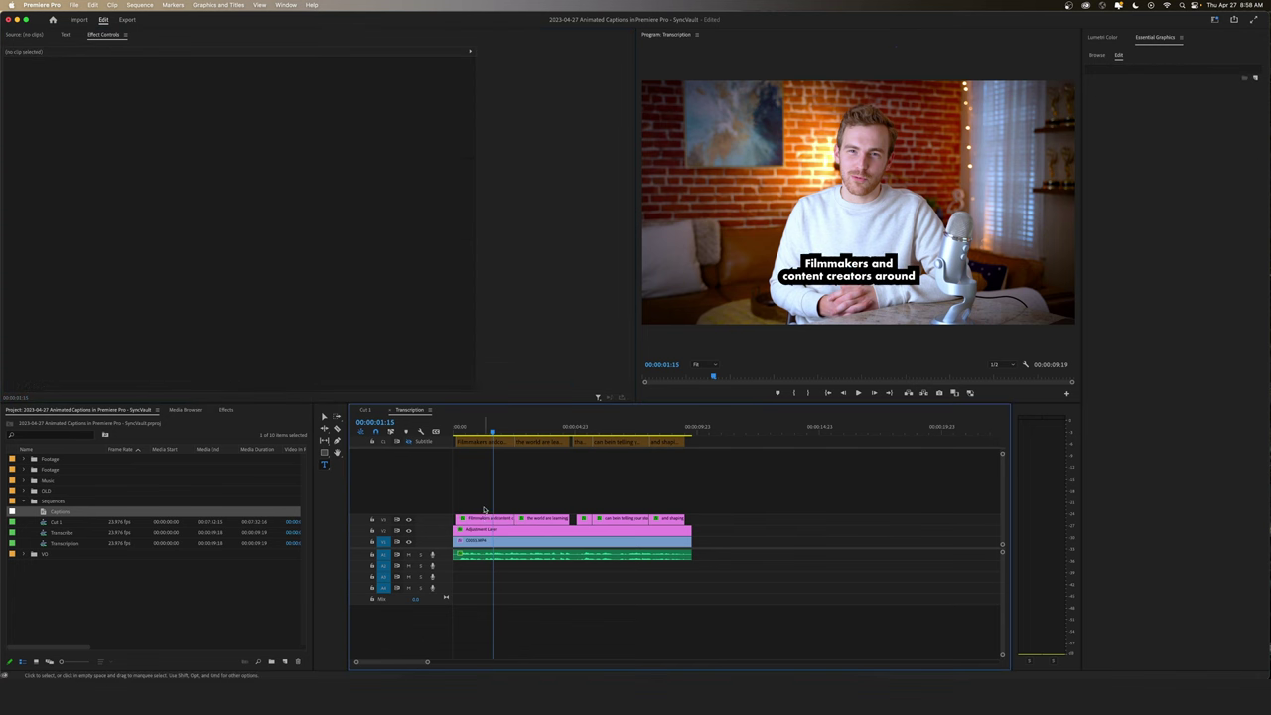
{"action": "left_click", "coordinate": [43, 70]}
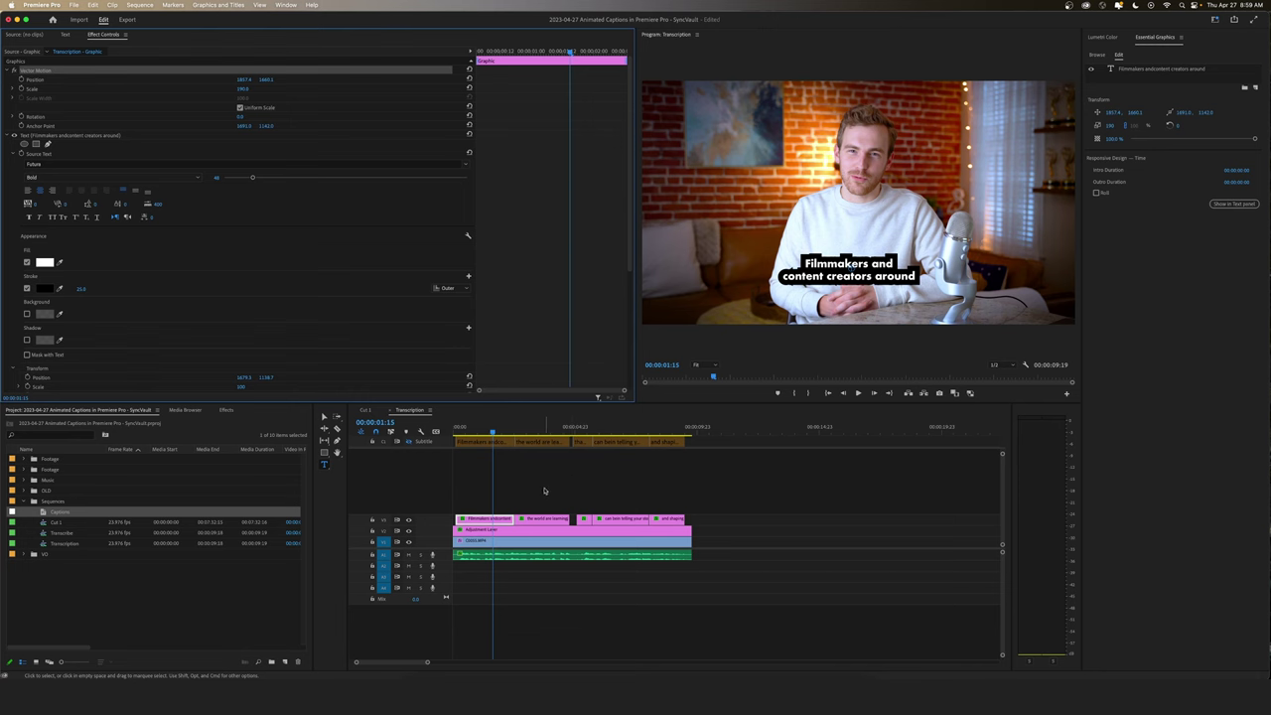
{"action": "left_click_drag", "start_coordinate": [533, 483], "coordinate": [681, 525]}
{"action": "left_click", "coordinate": [623, 427]}
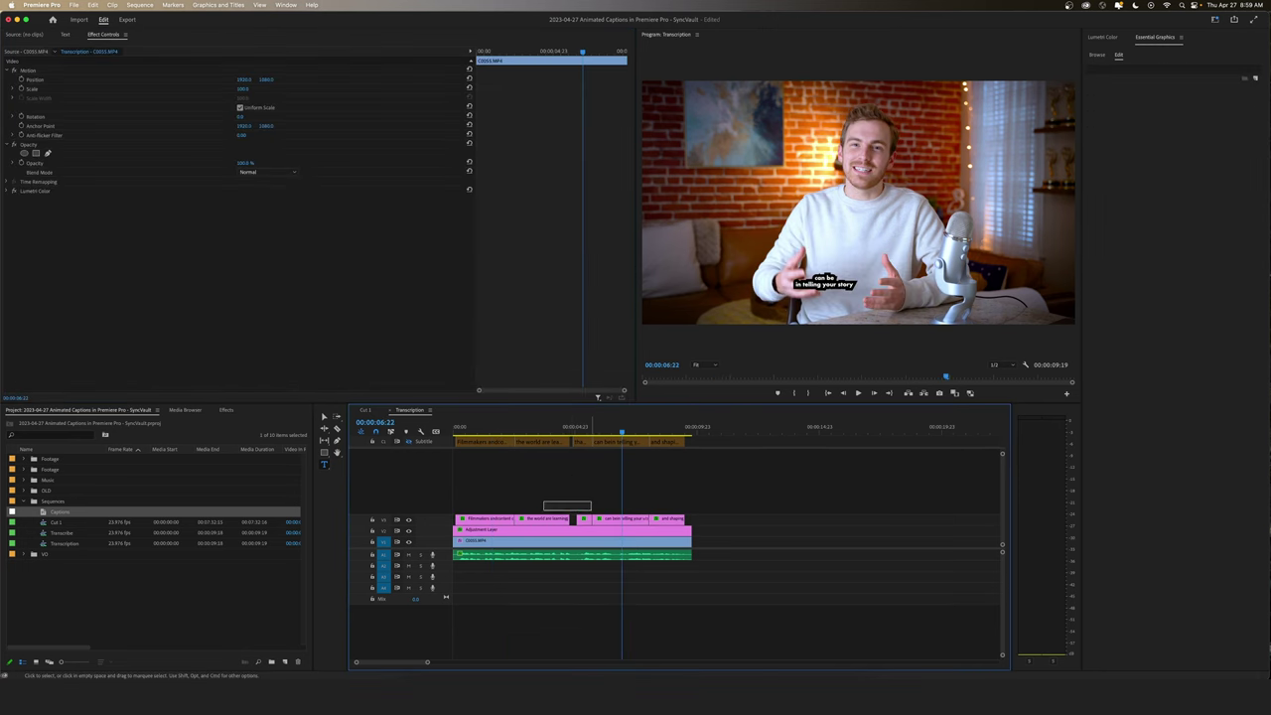
Review playback, then park the playhead near the start and select the first V3 caption.
{"action": "left_click", "coordinate": [576, 481]}
{"action": "key", "text": "j"}
{"action": "key", "text": "j"}
{"action": "key", "text": "j"}
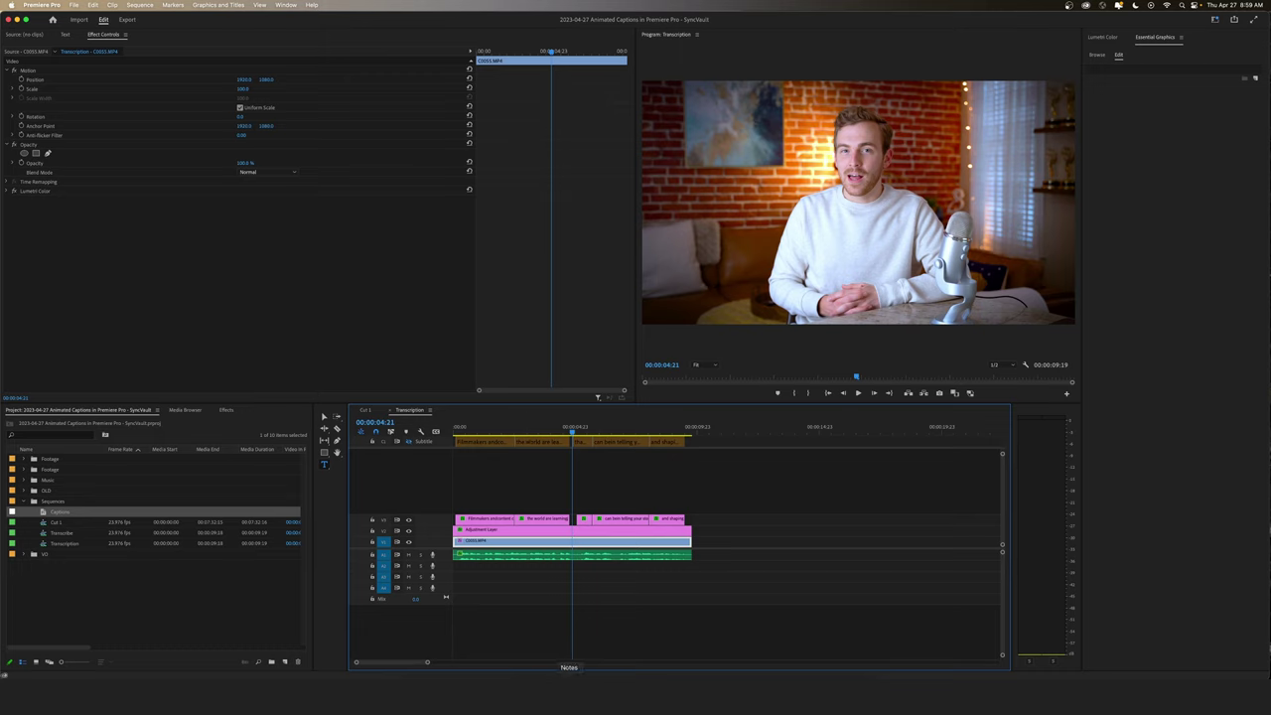
{"action": "left_click", "coordinate": [476, 429]}
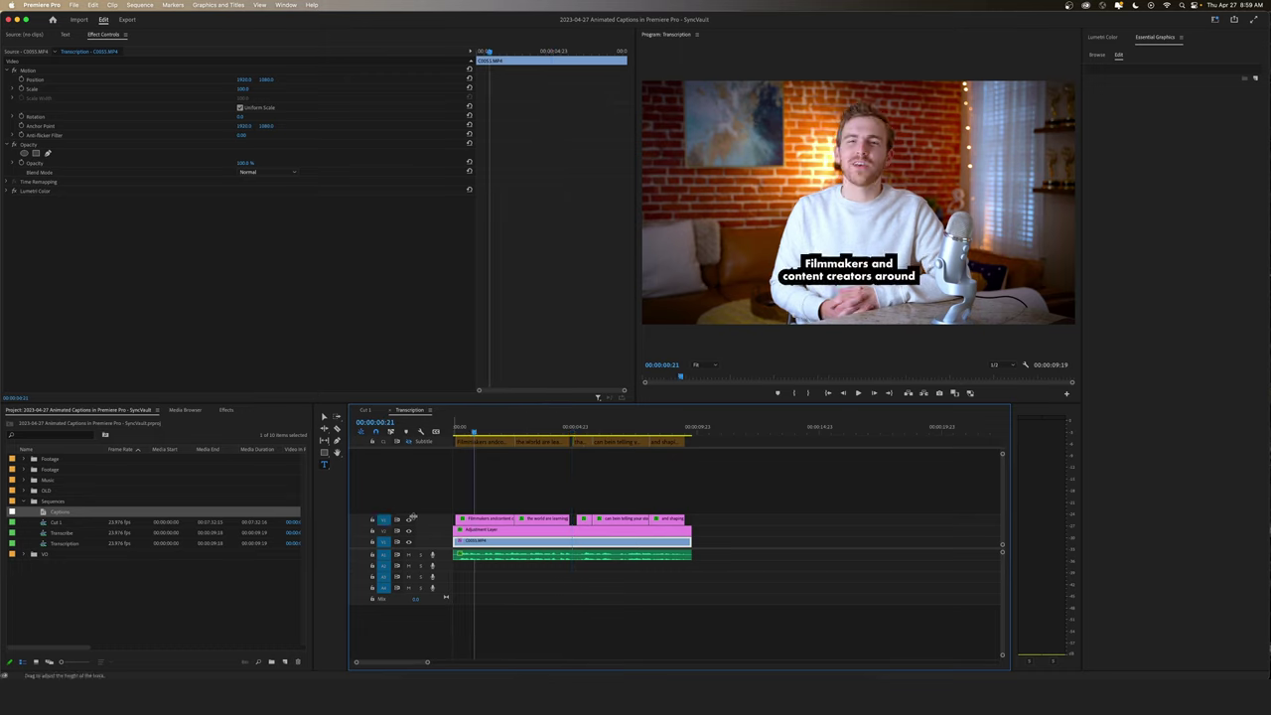
{"action": "left_click", "coordinate": [470, 523]}
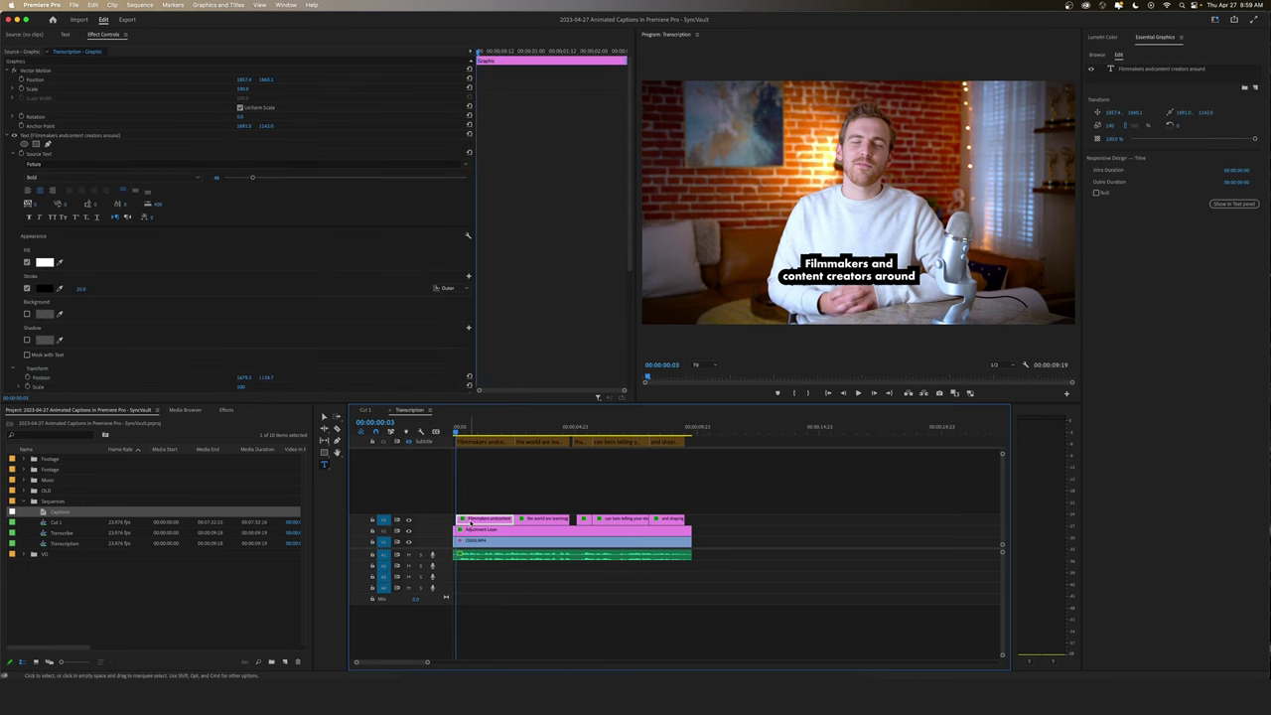
Enable Scale animation on the first caption and set a starting Scale keyframe of 120.
{"action": "left_click", "coordinate": [22, 88]}
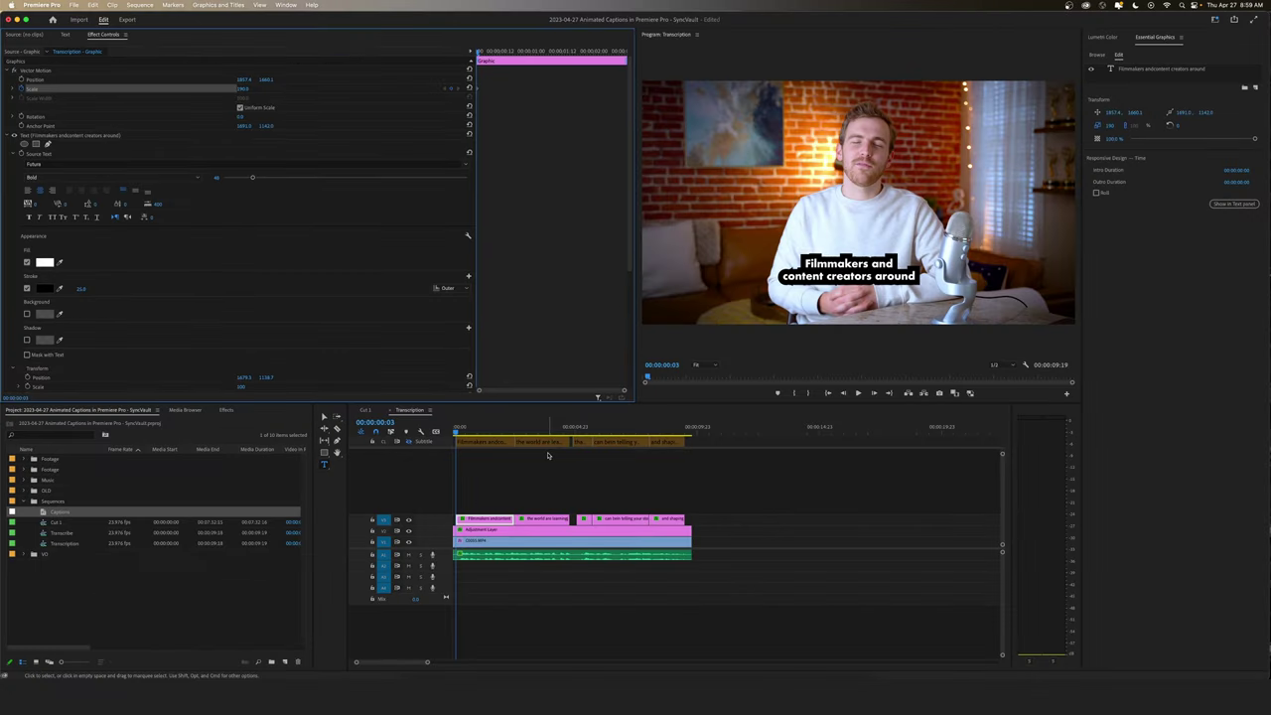
{"action": "key", "text": "space"}
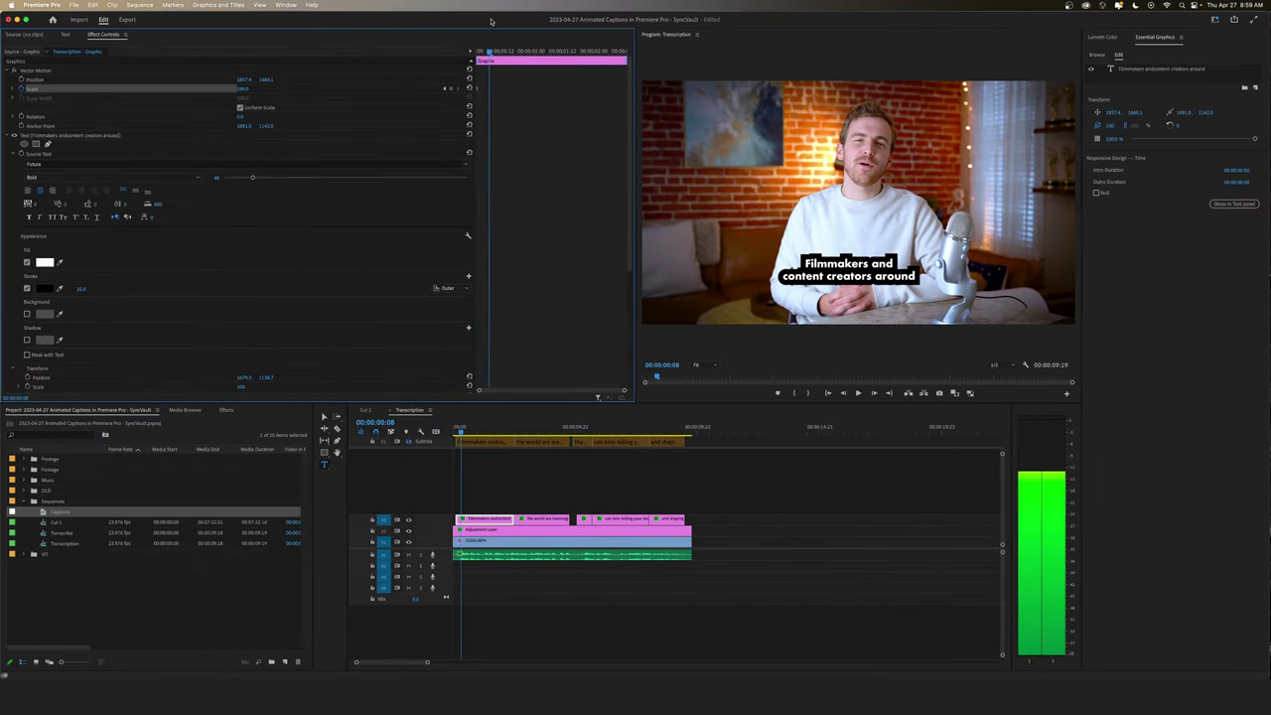
{"action": "left_click", "coordinate": [243, 90]}
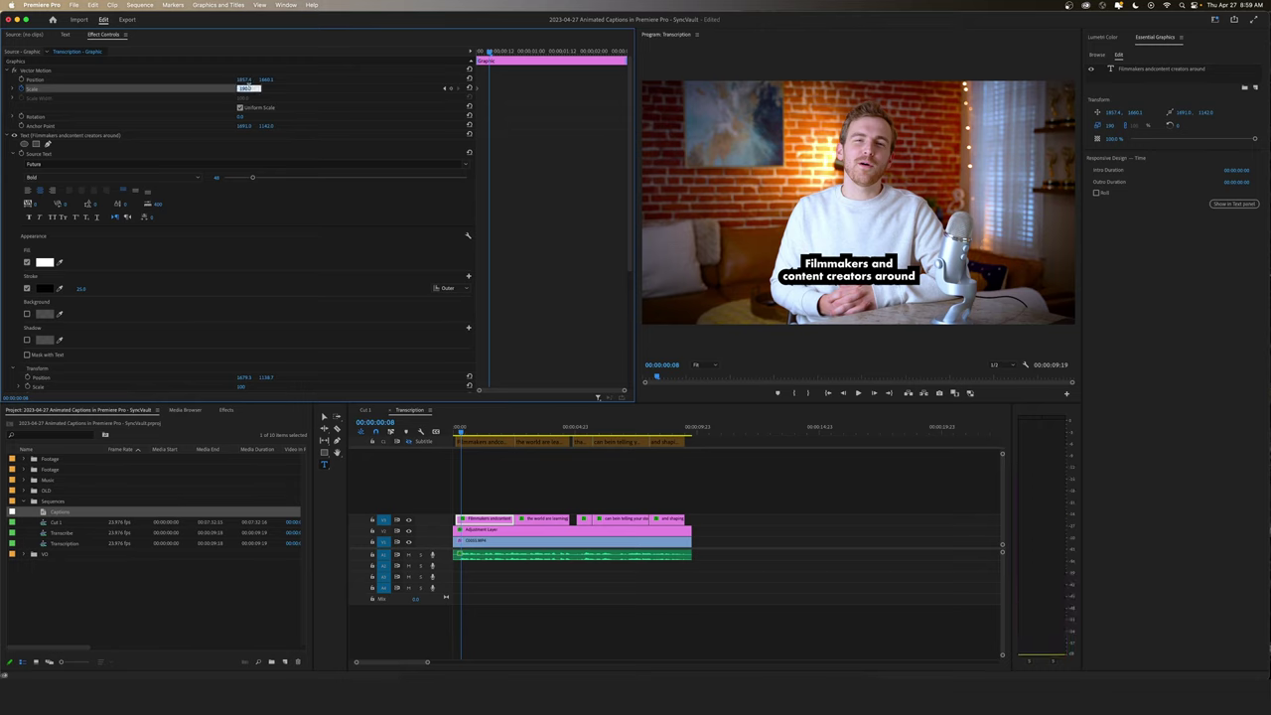
{"action": "type", "text": "120"}
{"action": "key", "text": "Return"}
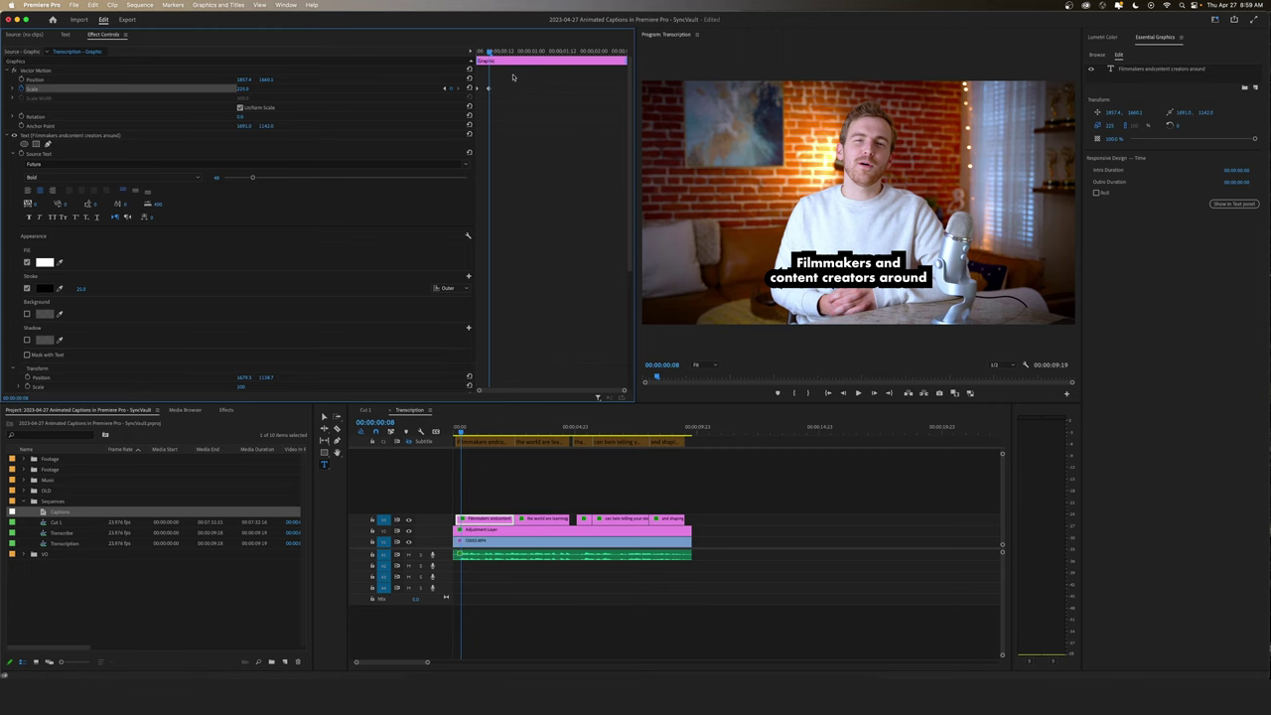
Step between caption clips, return to the sequence start, and preview the caption.
{"action": "left_click", "coordinate": [511, 475]}
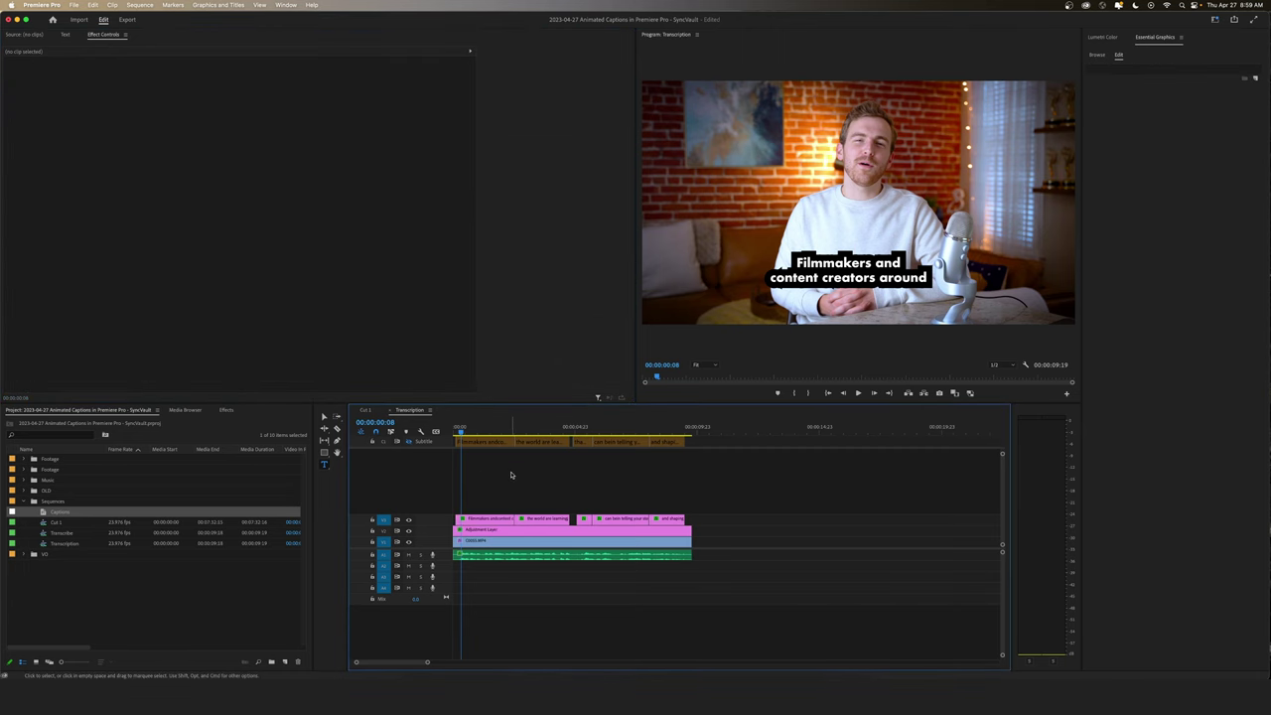
{"action": "key", "text": "Up"}
{"action": "key", "text": "Down"}
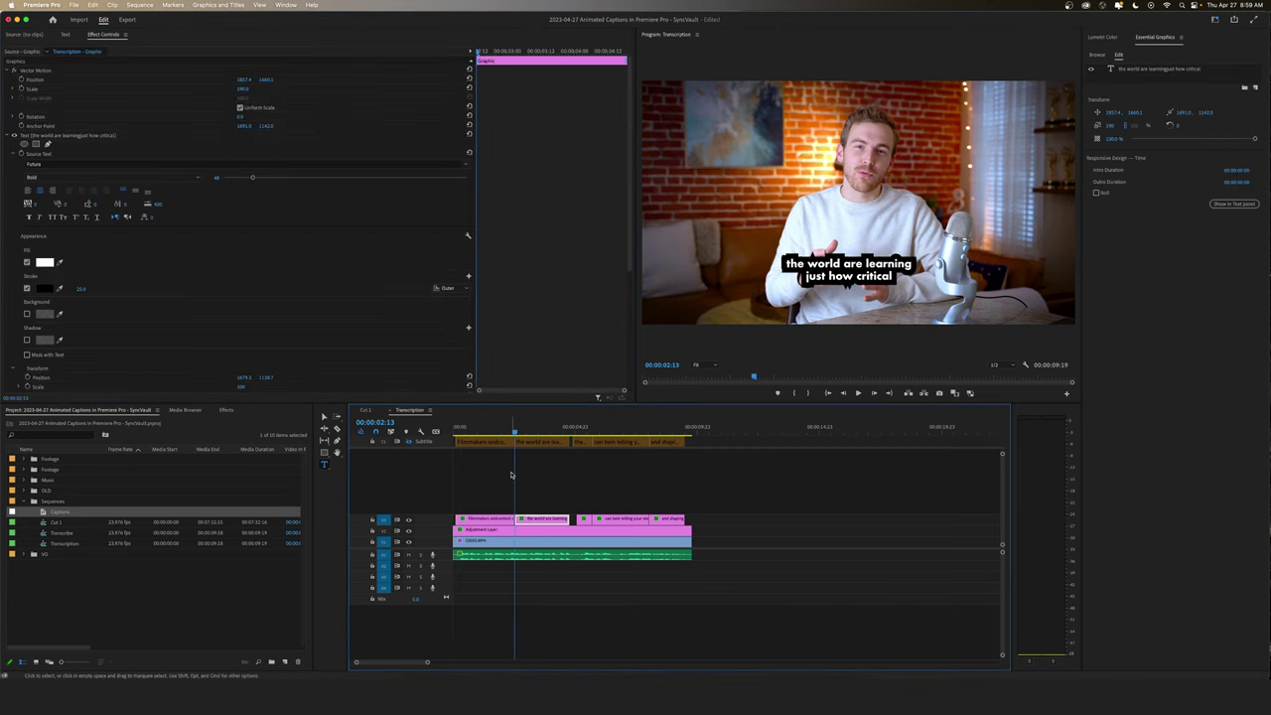
{"action": "key", "text": "Up"}
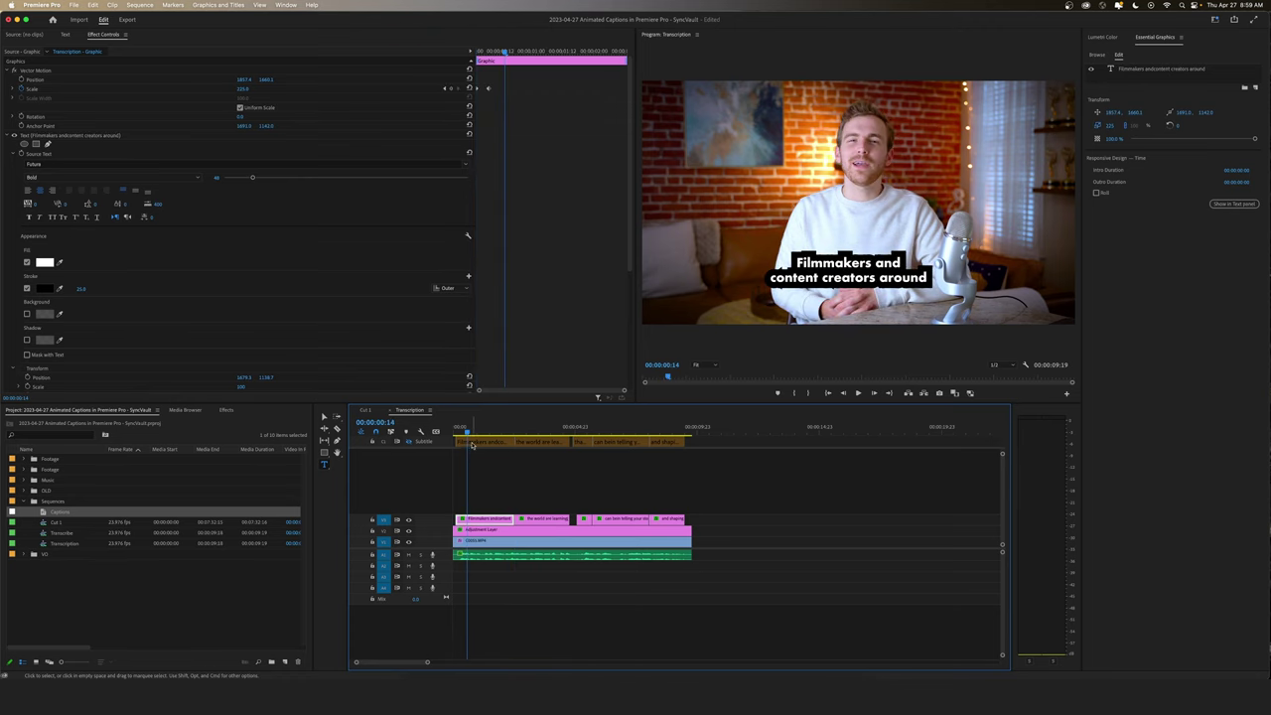
{"action": "key", "text": "Up"}
{"action": "key", "text": "space"}
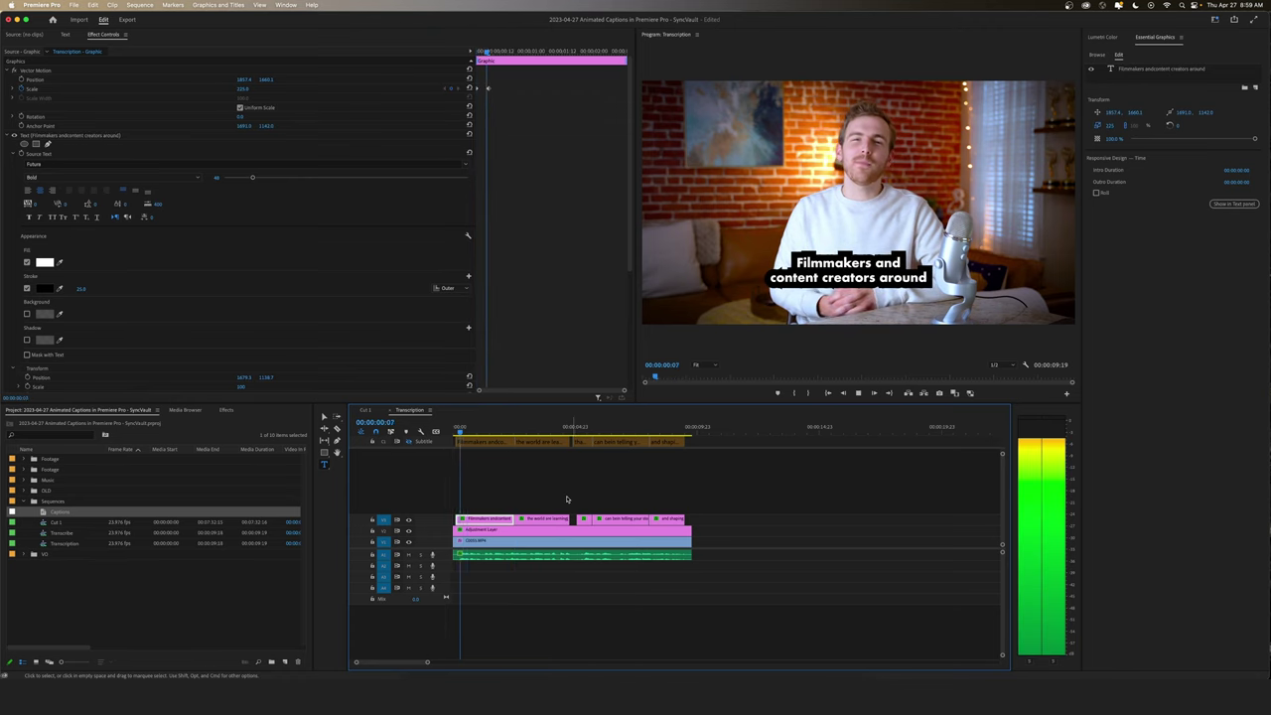
{"action": "key", "text": "space"}
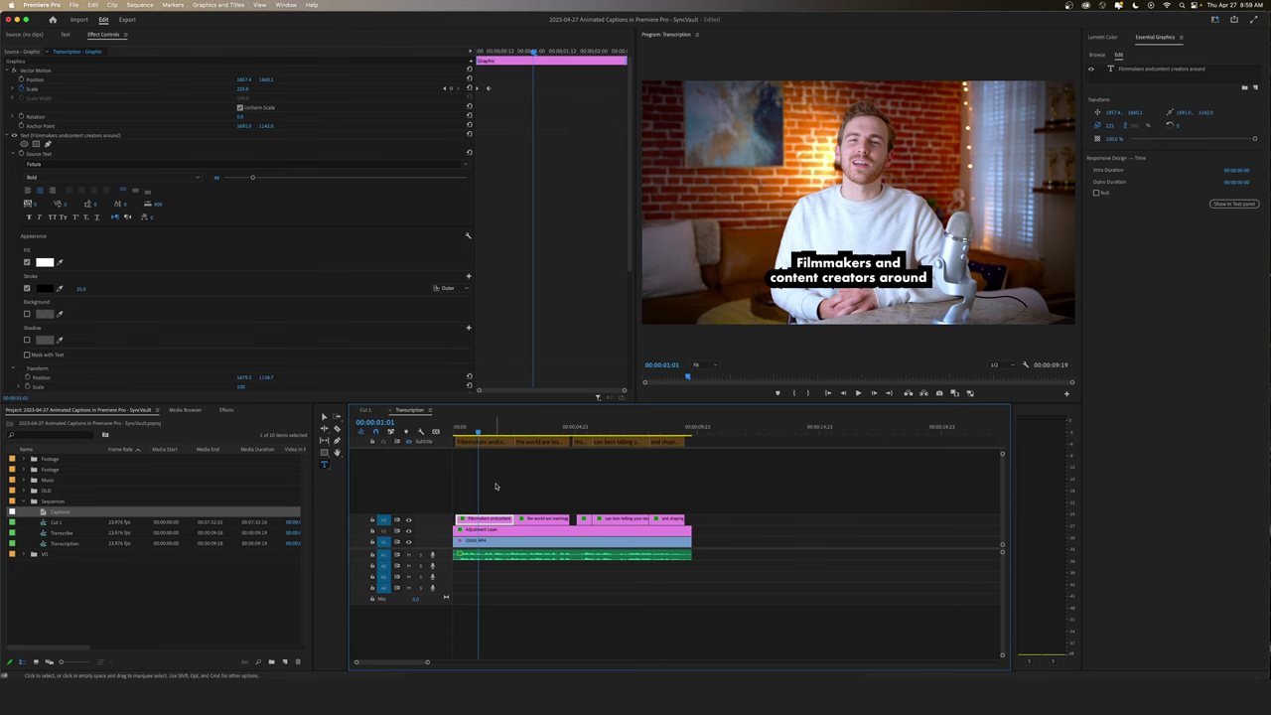
Add a second Scale keyframe at 200 and move it to about 2 seconds.
{"action": "left_click", "coordinate": [496, 486]}
{"action": "left_click", "coordinate": [468, 517]}
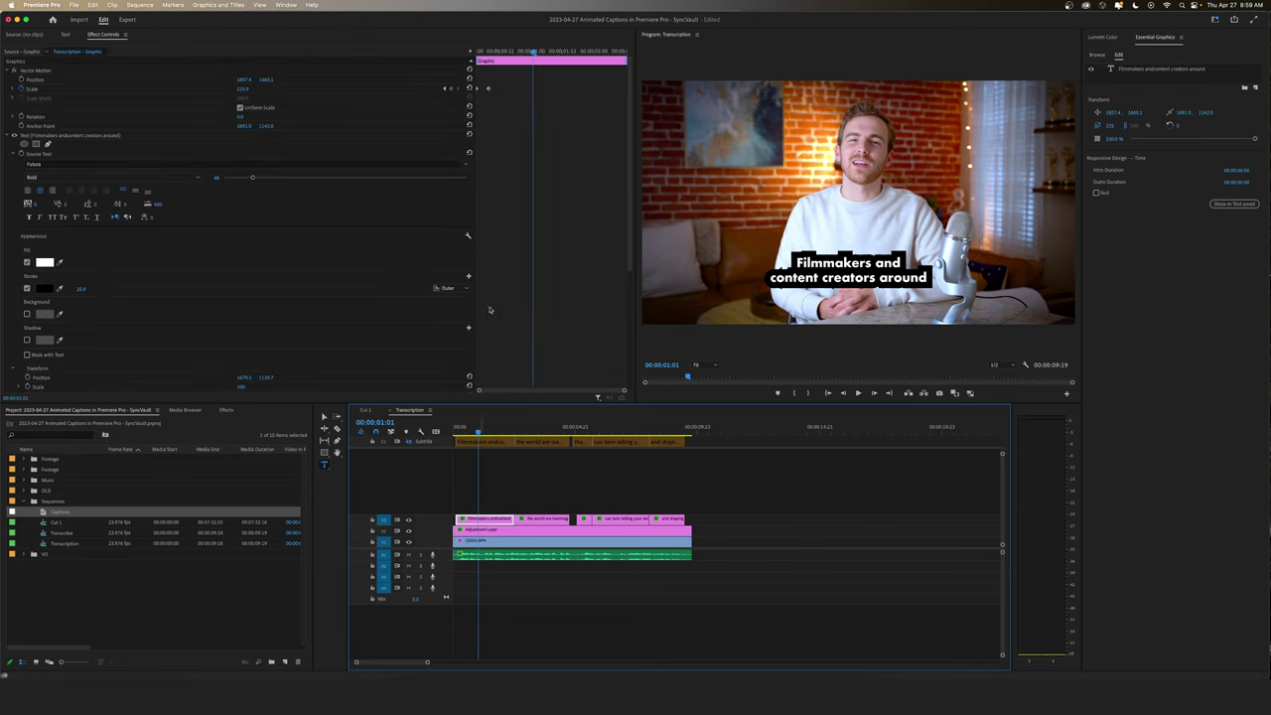
{"action": "left_click", "coordinate": [488, 87]}
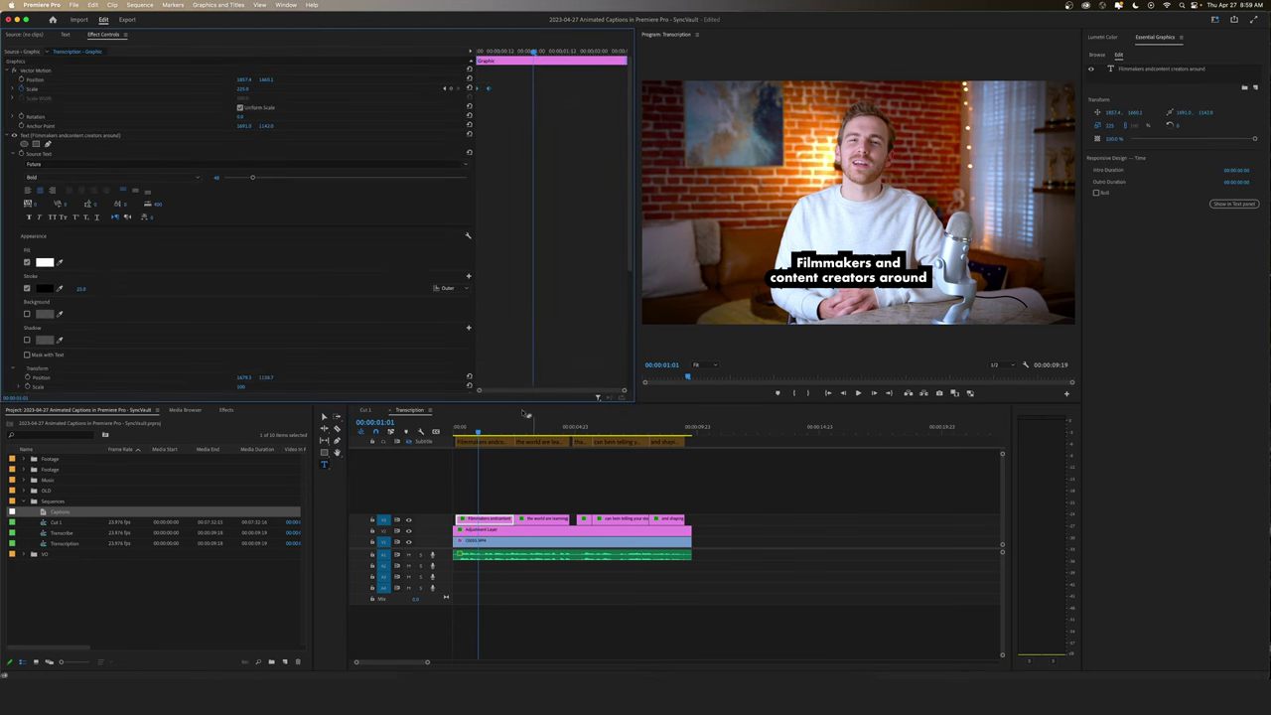
{"action": "type", "text": "200"}
{"action": "key", "text": "Return"}
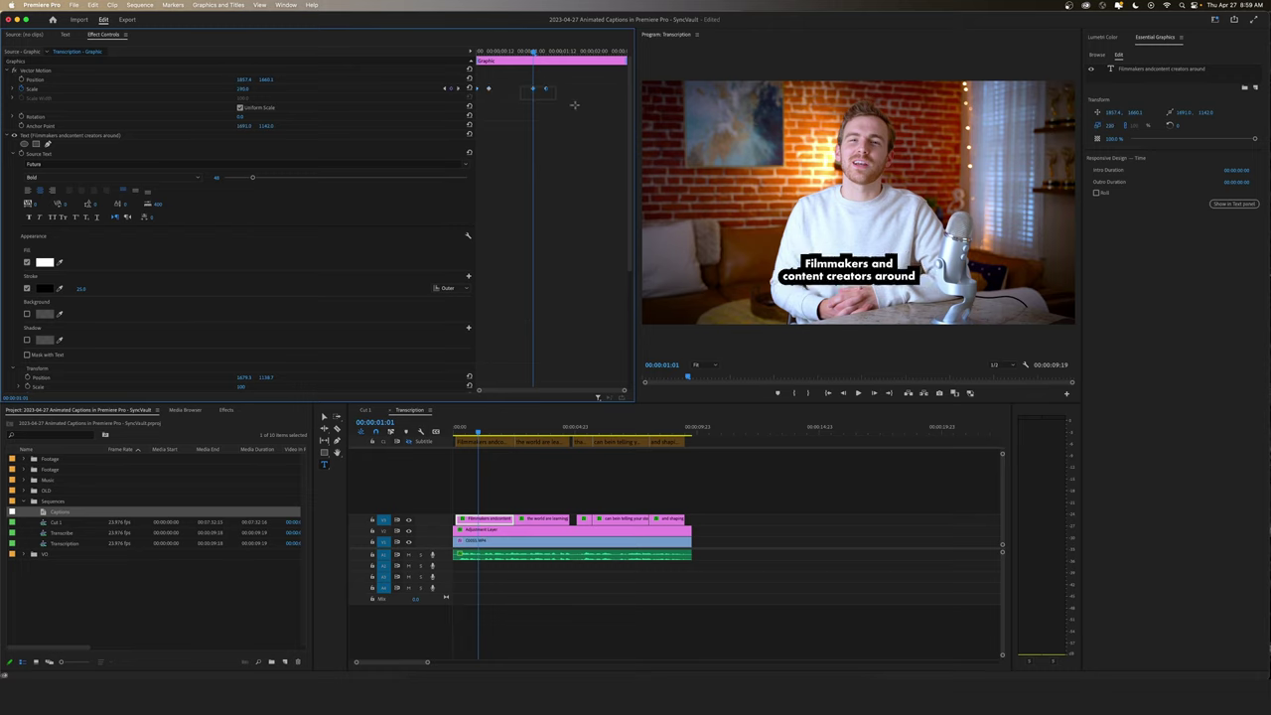
{"action": "left_click_drag", "start_coordinate": [581, 91], "coordinate": [627, 91]}
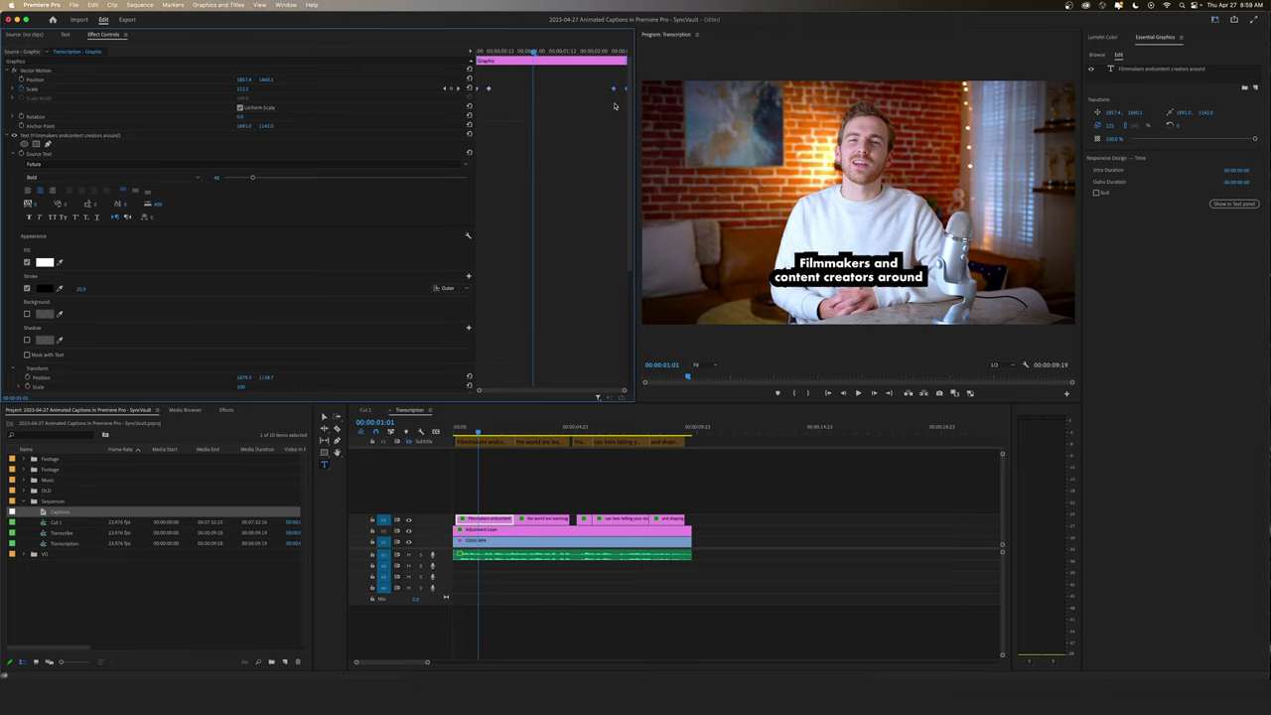
{"action": "left_click", "coordinate": [626, 90]}
{"action": "left_click", "coordinate": [602, 51]}
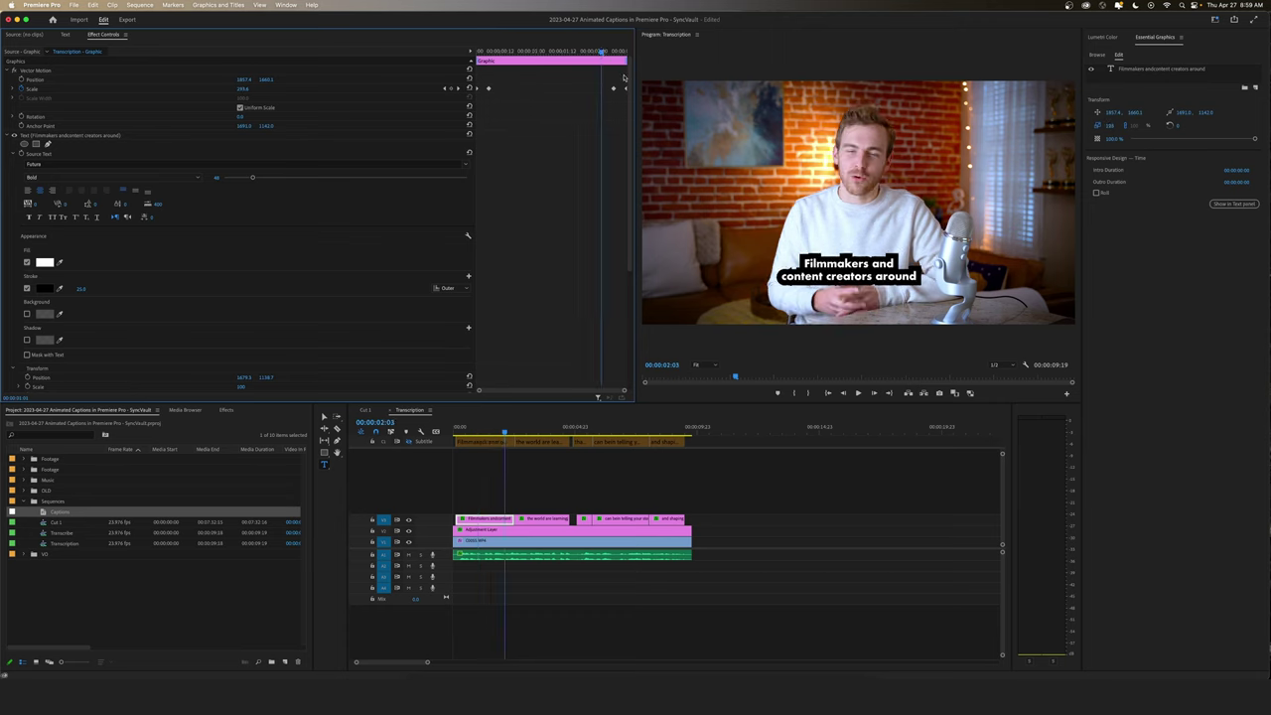
{"action": "left_click_drag", "start_coordinate": [625, 89], "coordinate": [599, 88]}
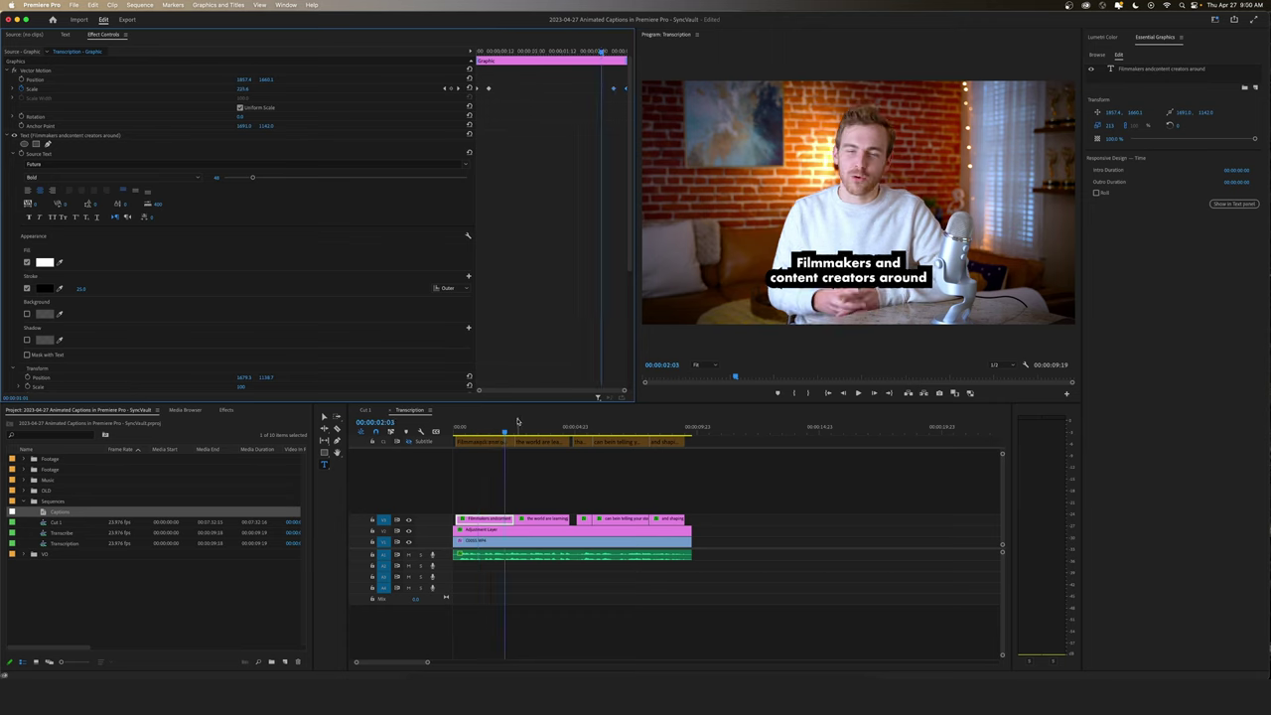
Preview the scale animation and reselect the first caption clip.
{"action": "key", "text": "space"}
{"action": "left_click", "coordinate": [477, 427]}
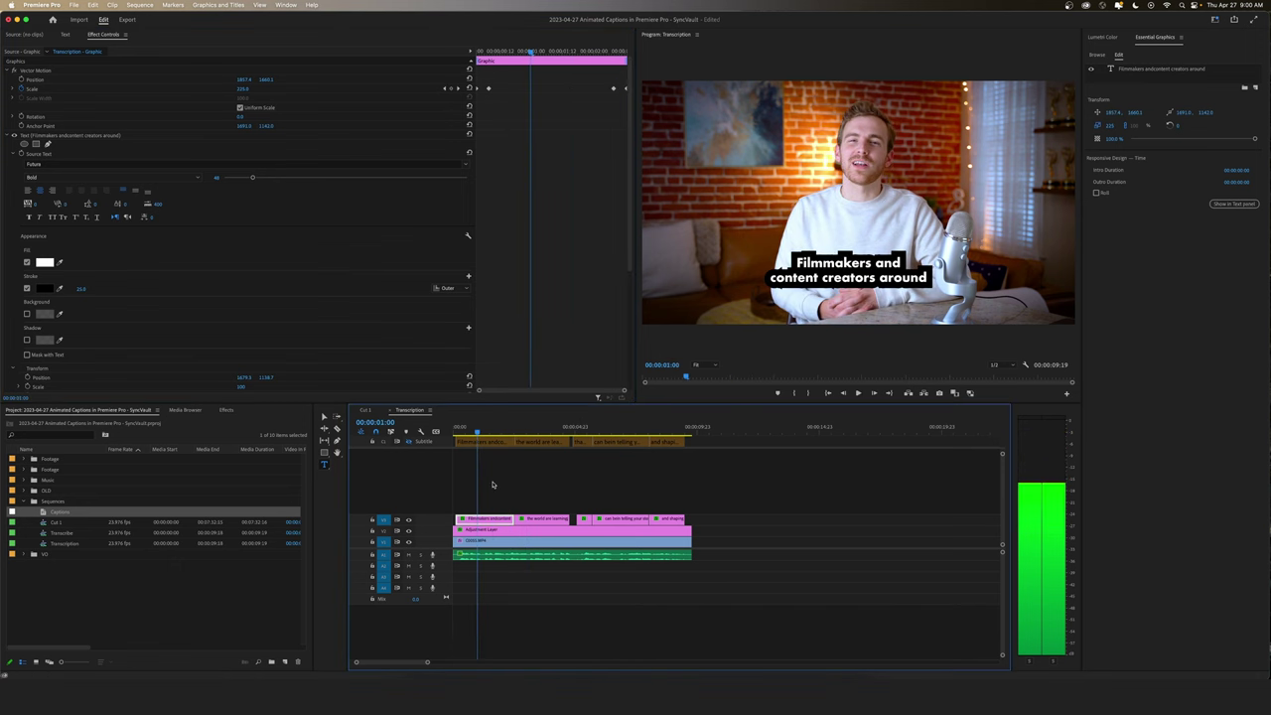
{"action": "left_click", "coordinate": [492, 484]}
{"action": "left_click", "coordinate": [485, 518]}
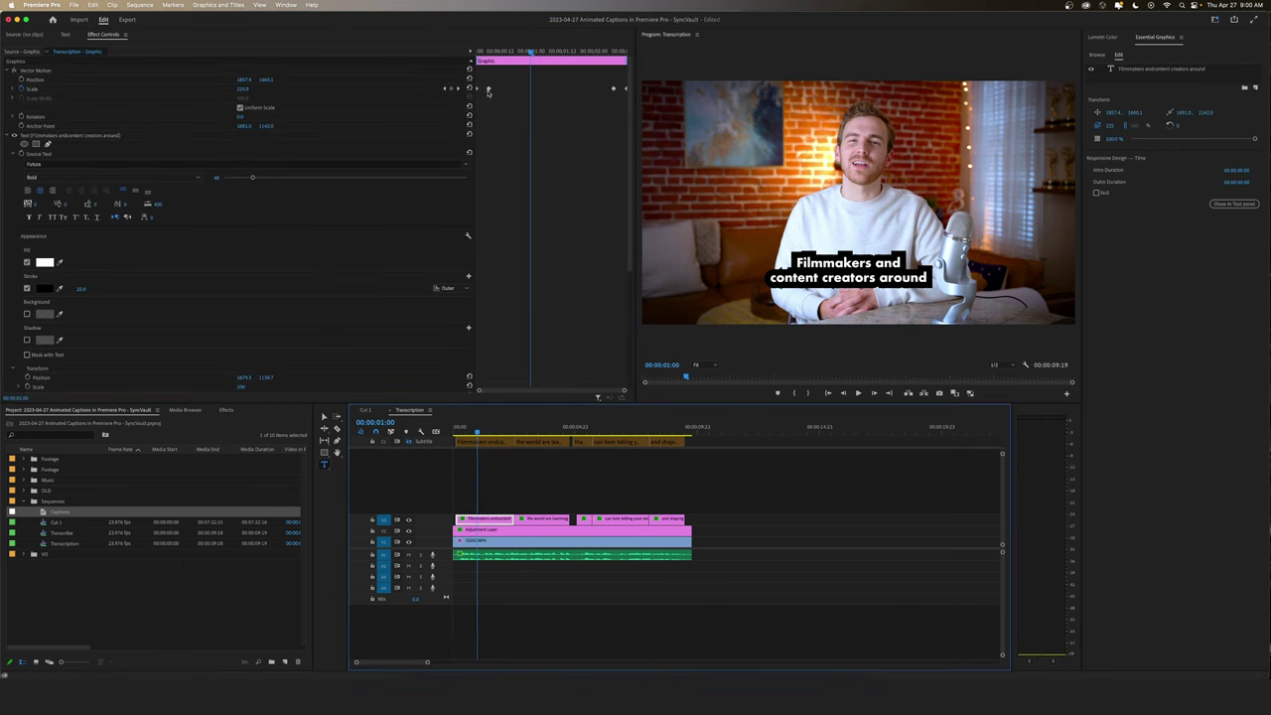
Apply easing to both scale keyframes and play back the eased pop.
{"action": "right_click", "coordinate": [487, 90]}
{"action": "left_click", "coordinate": [512, 235]}
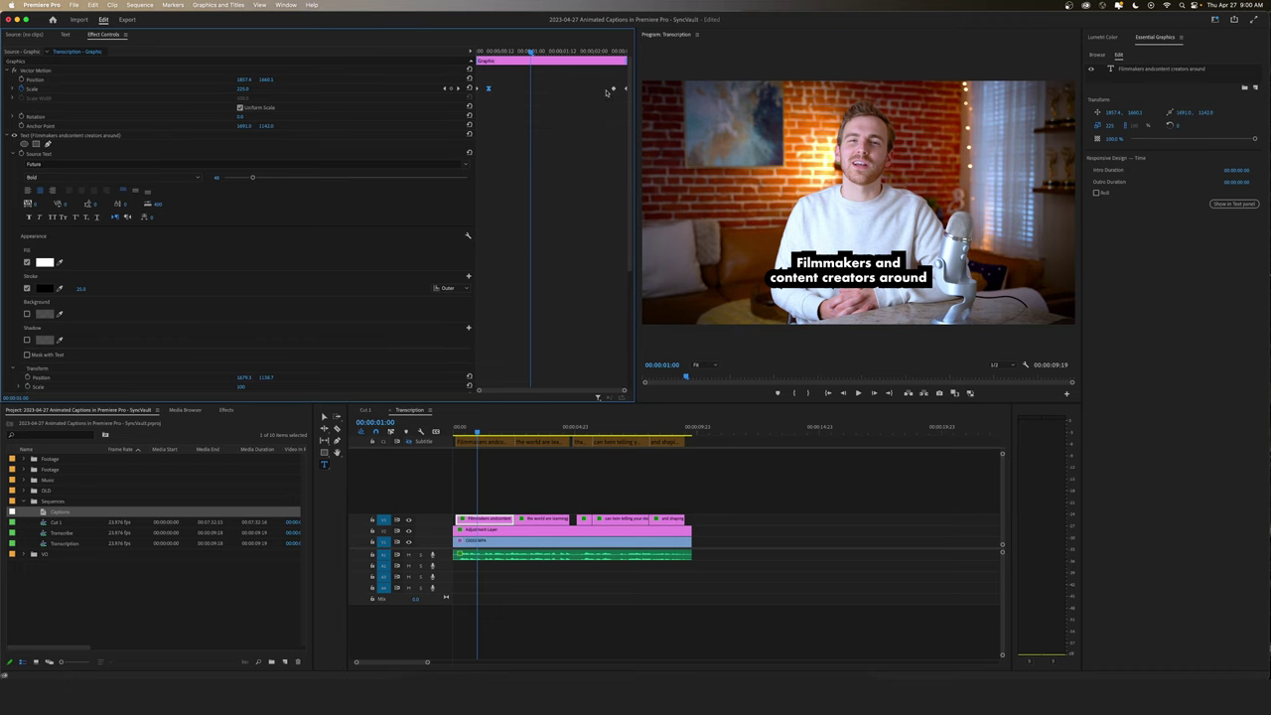
{"action": "right_click", "coordinate": [614, 90]}
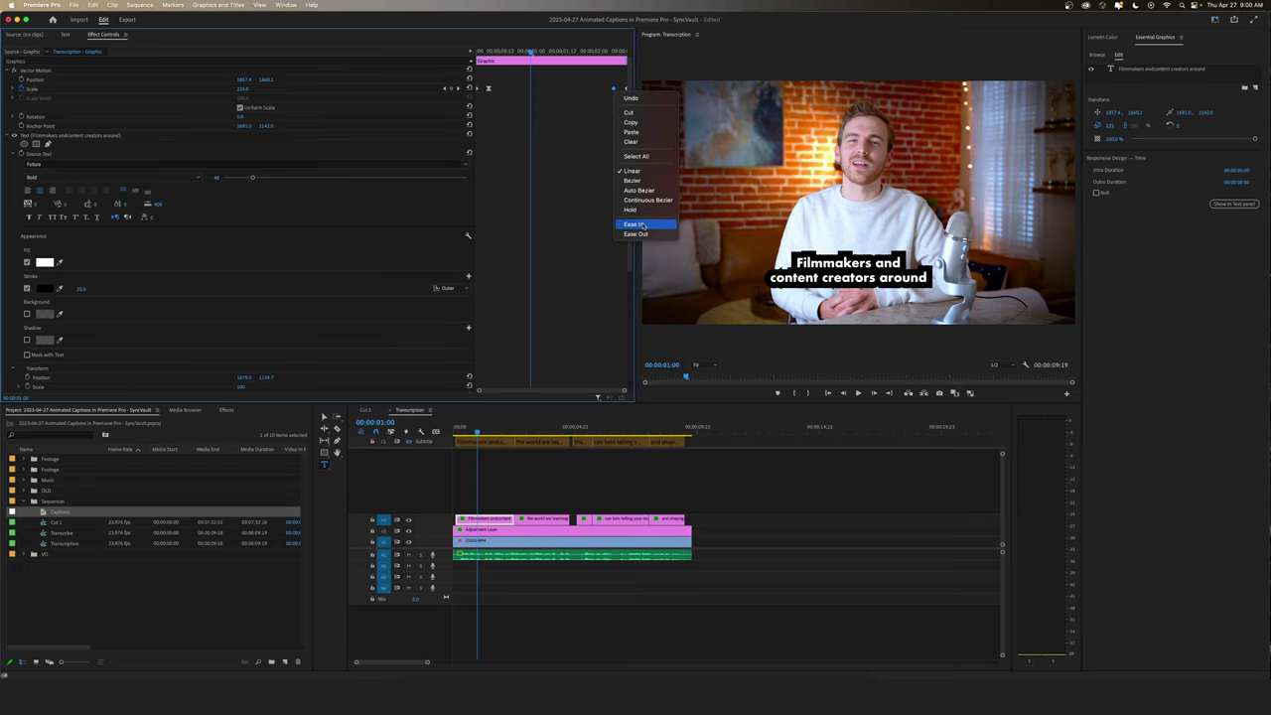
{"action": "left_click", "coordinate": [643, 225]}
{"action": "left_click", "coordinate": [502, 486]}
{"action": "key", "text": "space"}
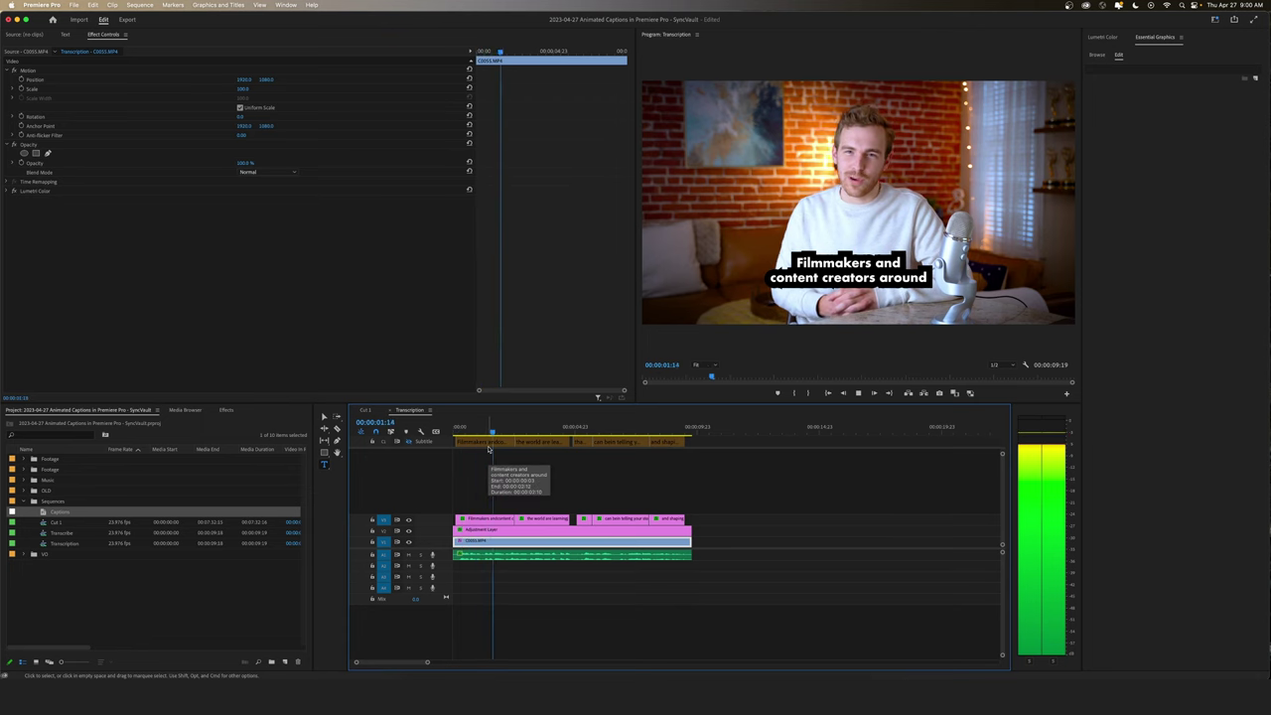
Copy the first caption's Vector Motion keyframes to the remaining caption clips and check the second.
{"action": "left_click", "coordinate": [543, 518]}
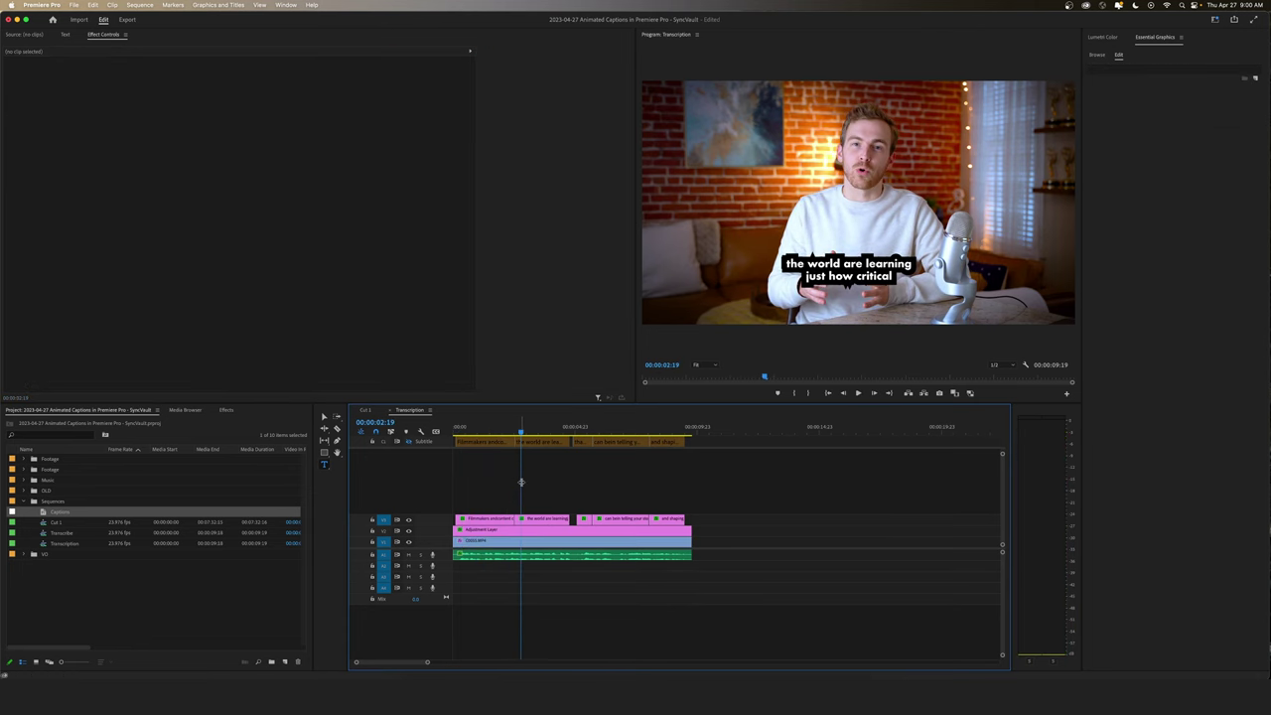
{"action": "left_click", "coordinate": [477, 519]}
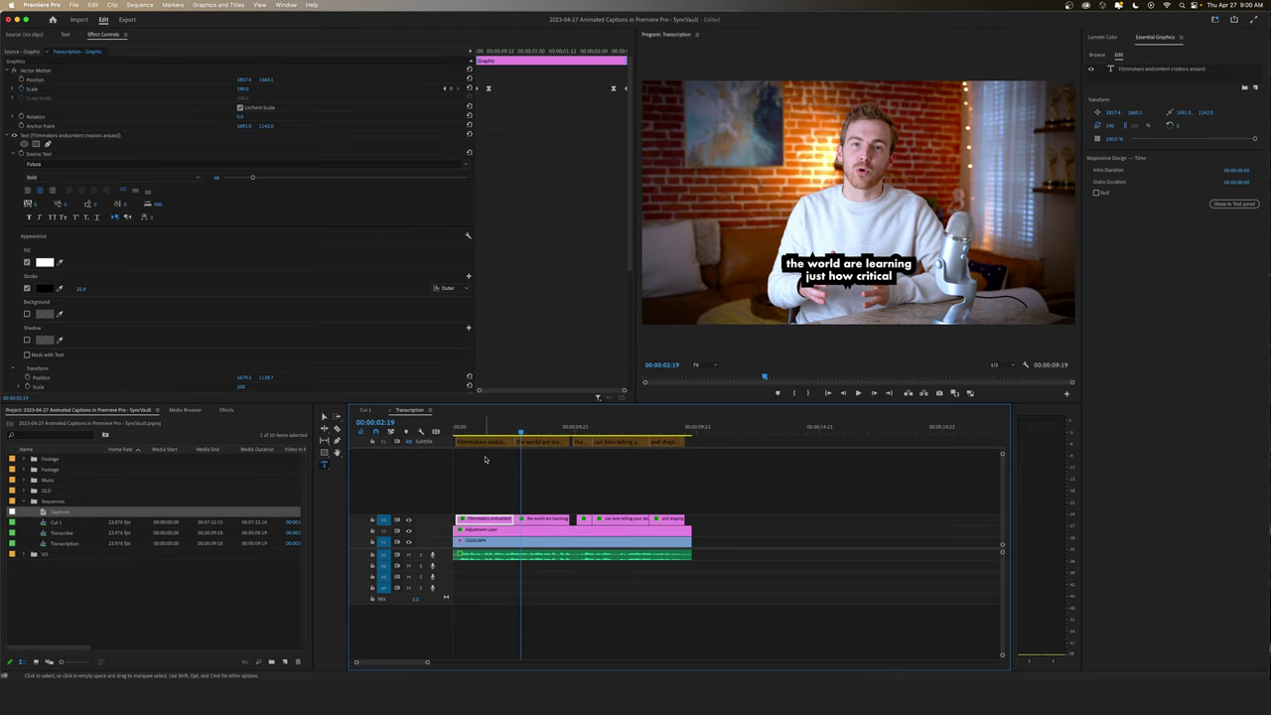
{"action": "left_click", "coordinate": [42, 71]}
{"action": "left_click_drag", "start_coordinate": [520, 471], "coordinate": [682, 527]}
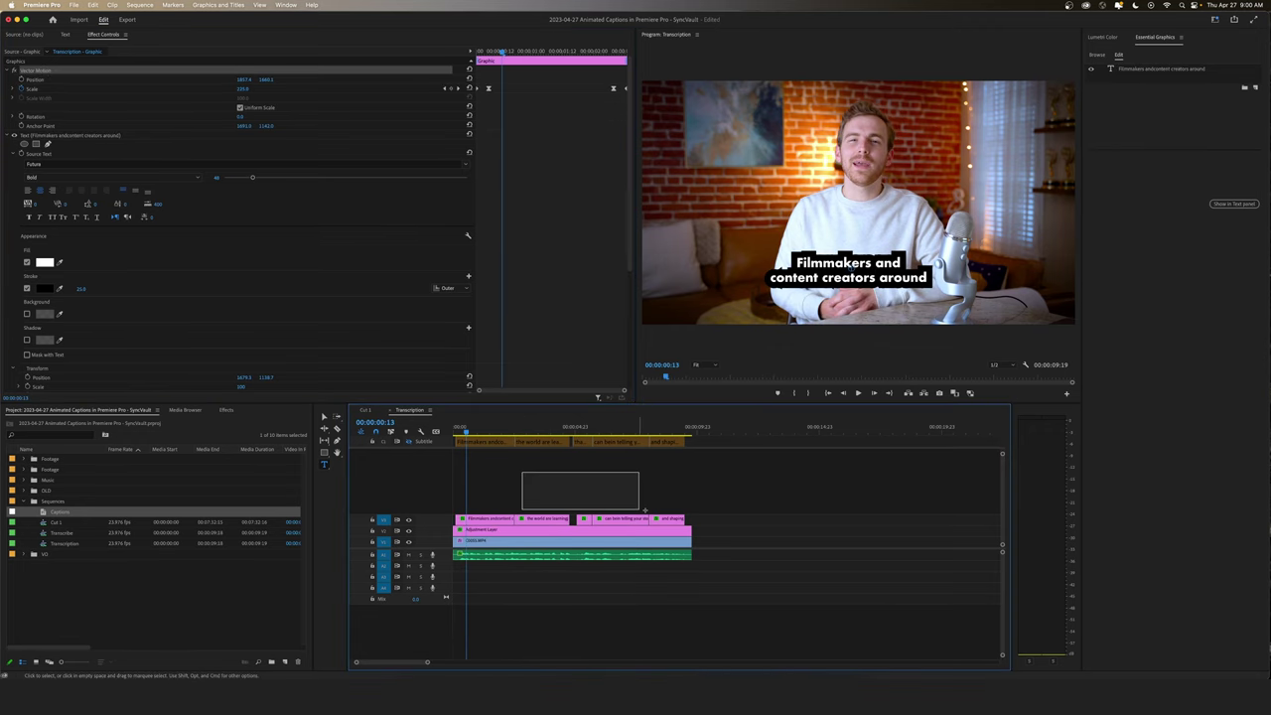
{"action": "left_click", "coordinate": [534, 497]}
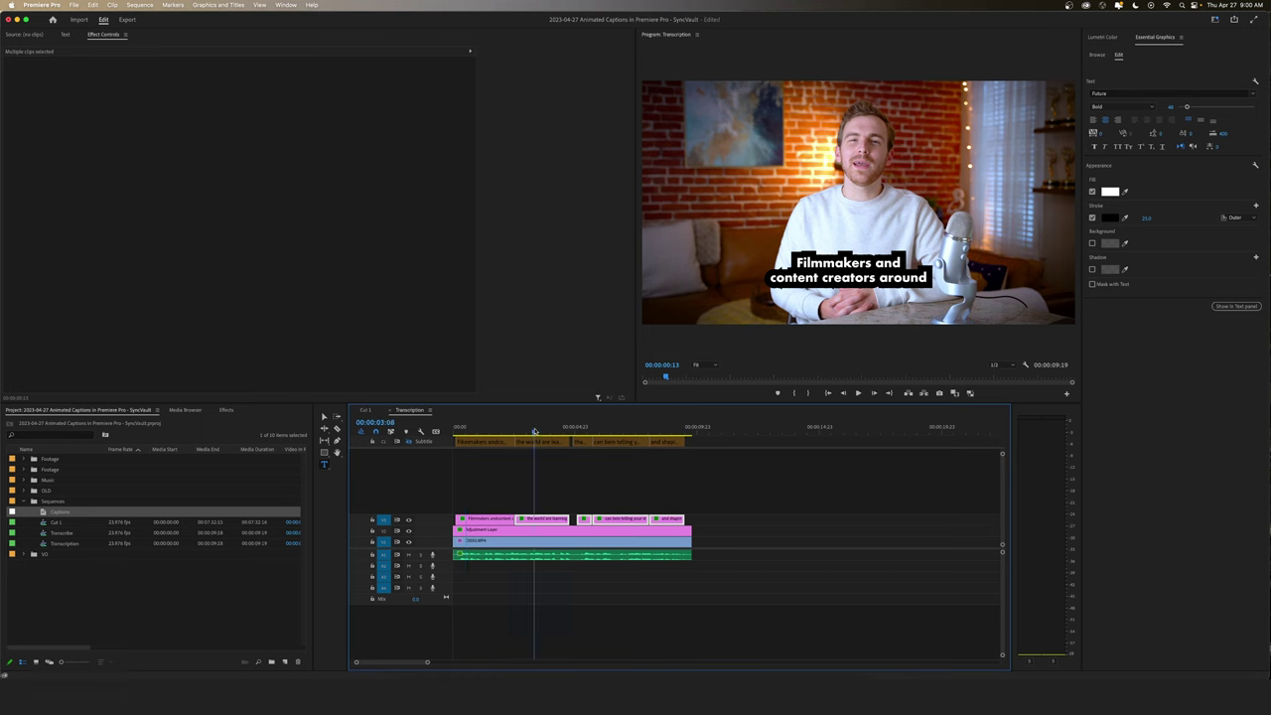
{"action": "left_click", "coordinate": [544, 517]}
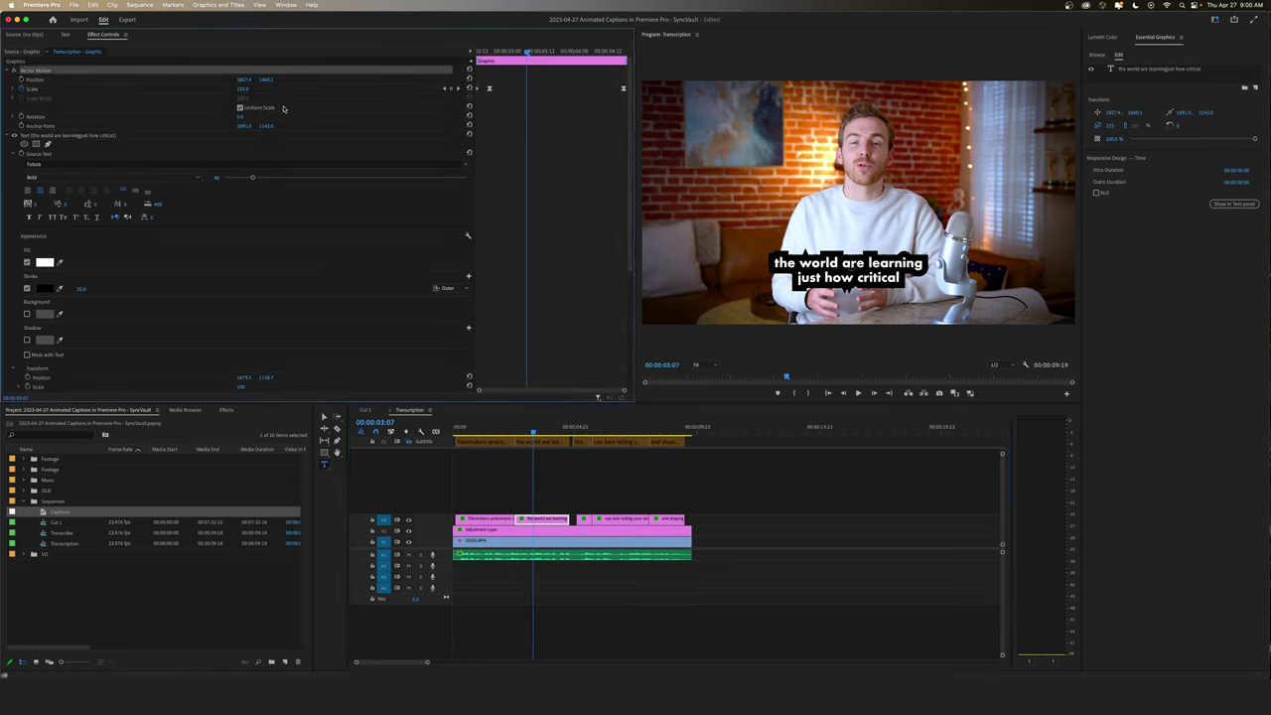
{"action": "mouse_move", "coordinate": [554, 521]}
{"action": "left_mouse_down"}
{"action": "mouse_move", "coordinate": [581, 507]}
{"action": "mouse_move", "coordinate": [566, 500]}
{"action": "mouse_move", "coordinate": [581, 507]}
{"action": "mouse_move", "coordinate": [552, 523]}
{"action": "left_mouse_up"}
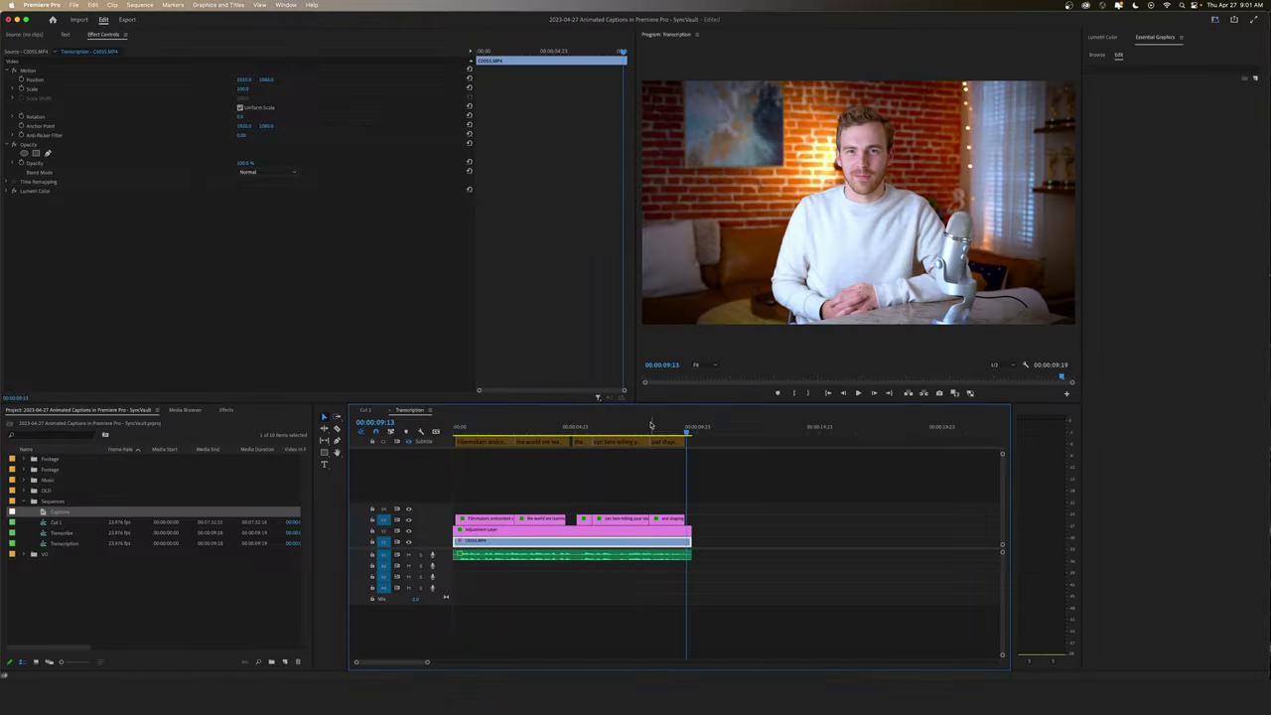
Move the playhead to the last caption, 'and shaping your imagery.', to review its keyframes.
{"action": "left_click", "coordinate": [655, 427]}
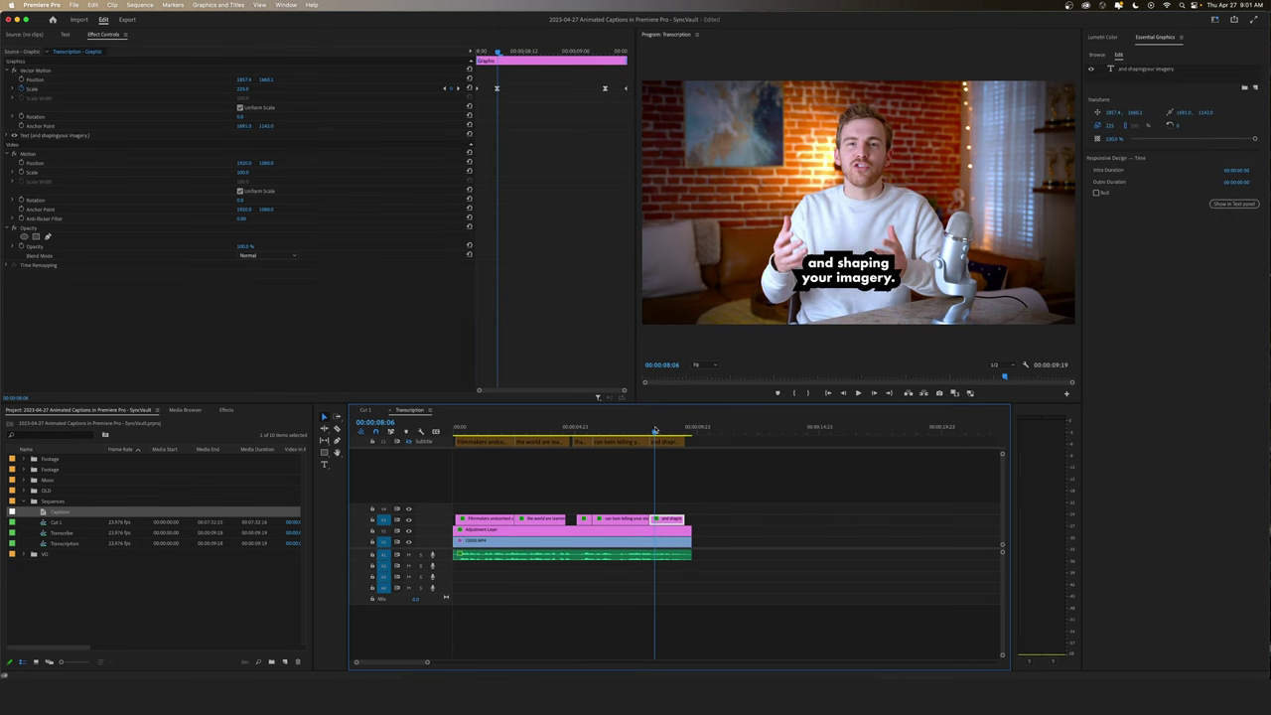